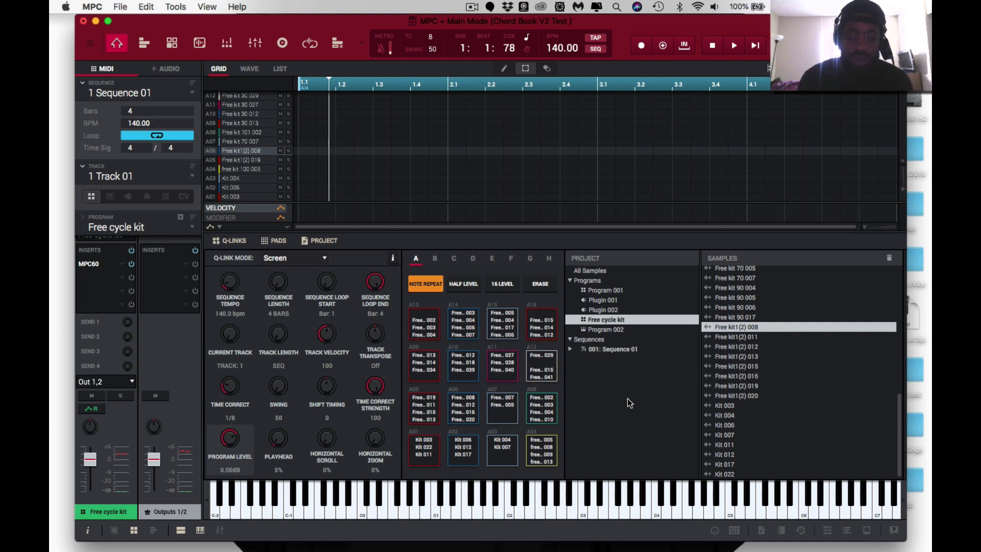
Step: Switch to Track 02 and open the editor window of its BC PatchWork plugin
key("Right")
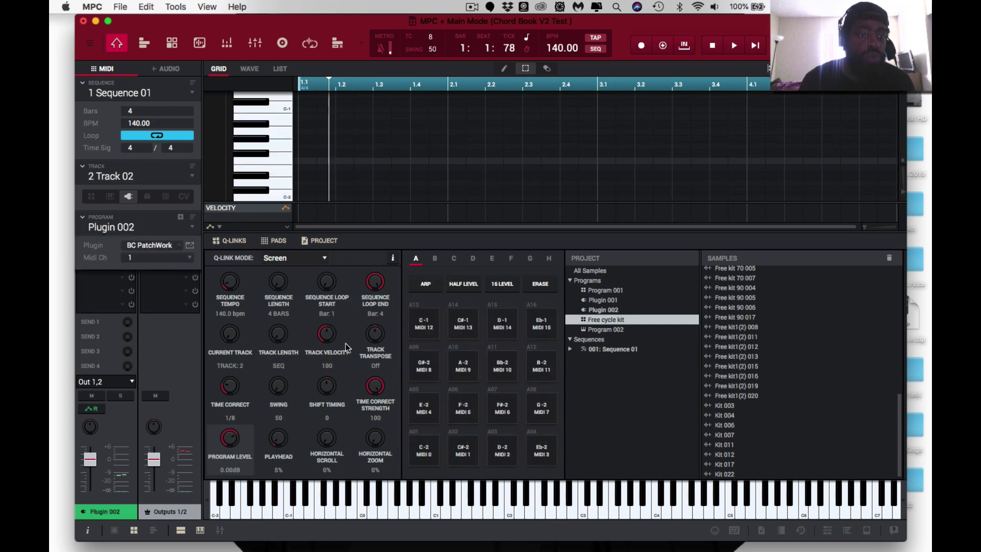
left_click(190, 245)
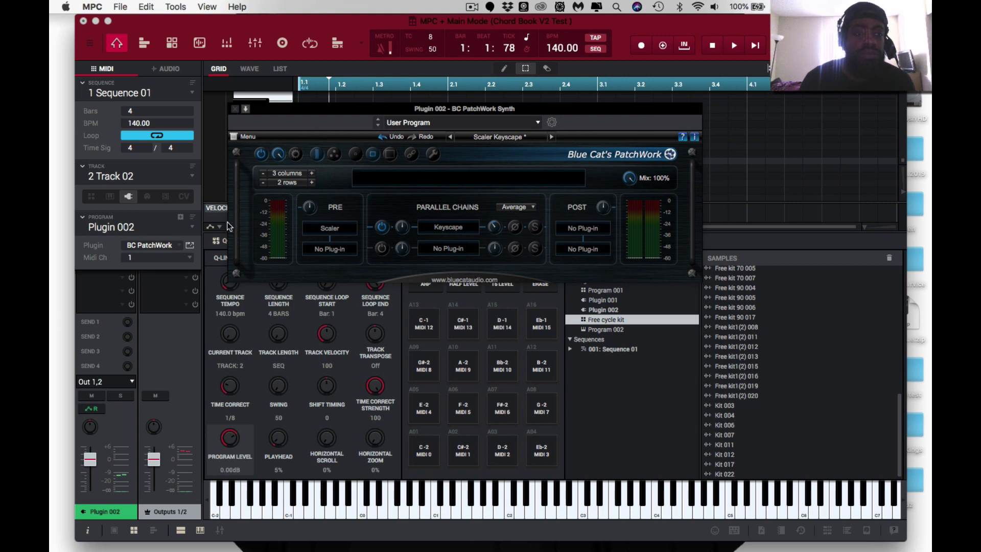
right_click(329, 229)
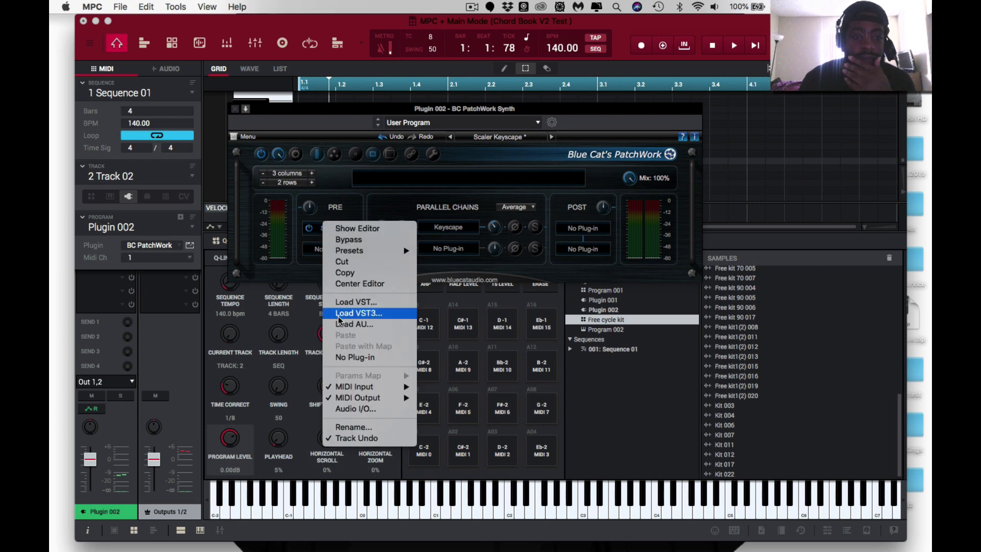
left_click(336, 206)
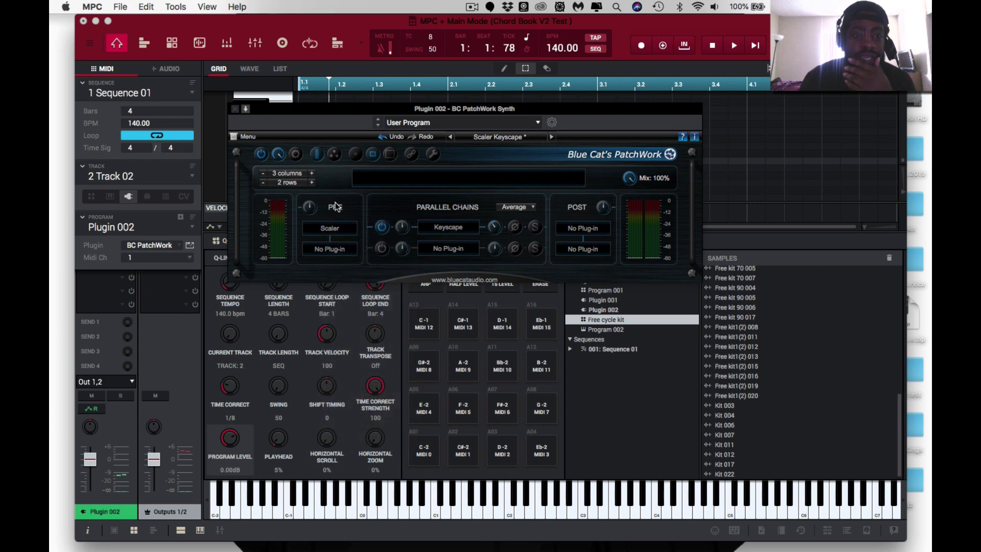
Step: Load Scaler.vst into the first PRE slot of PatchWork
right_click(330, 229)
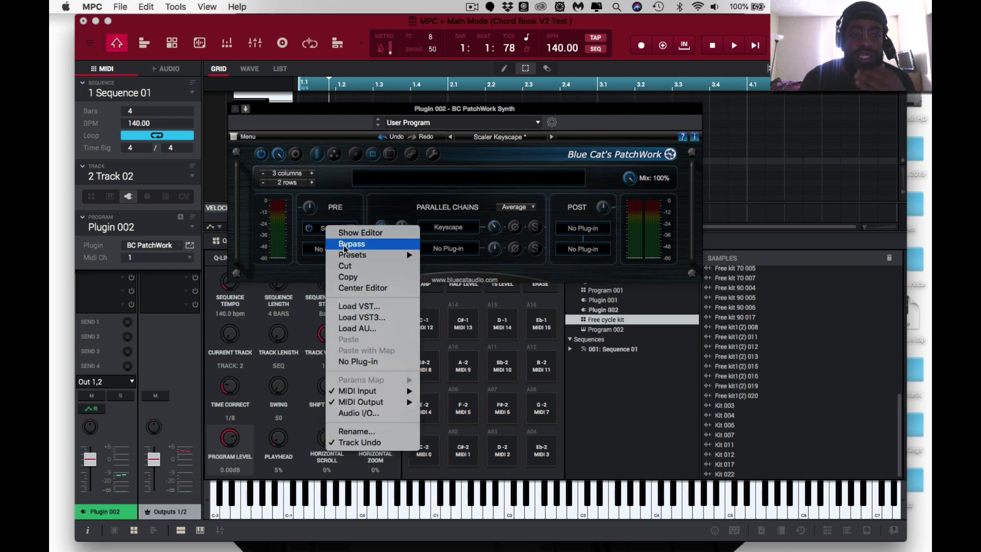
left_click(357, 306)
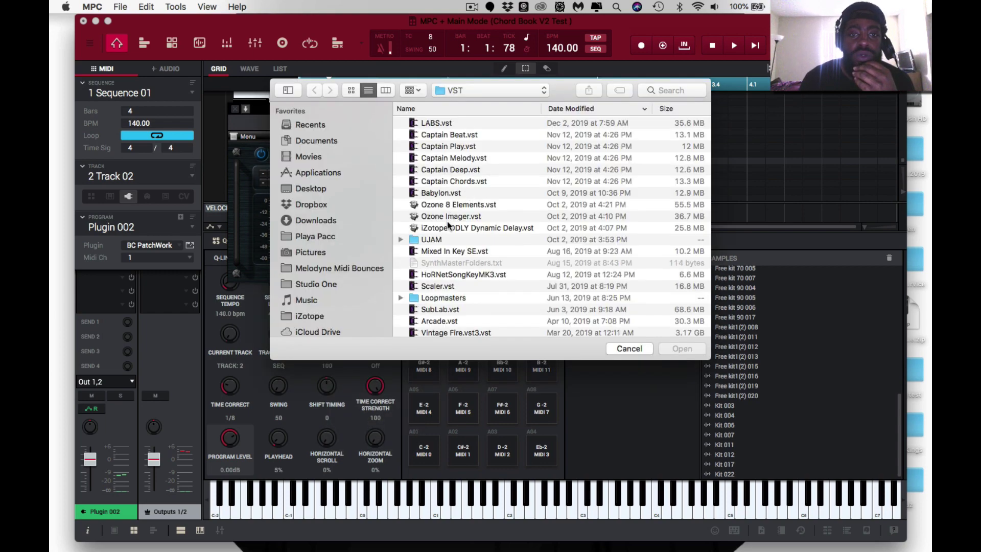
double_click(438, 286)
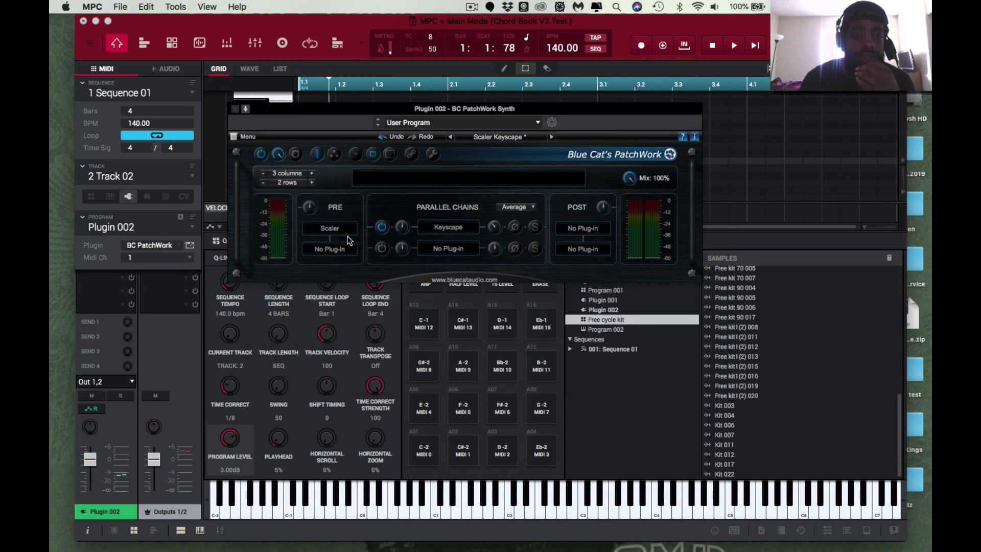
Step: Check the MIDI input and MIDI output routing of the Scaler slot
right_click(335, 229)
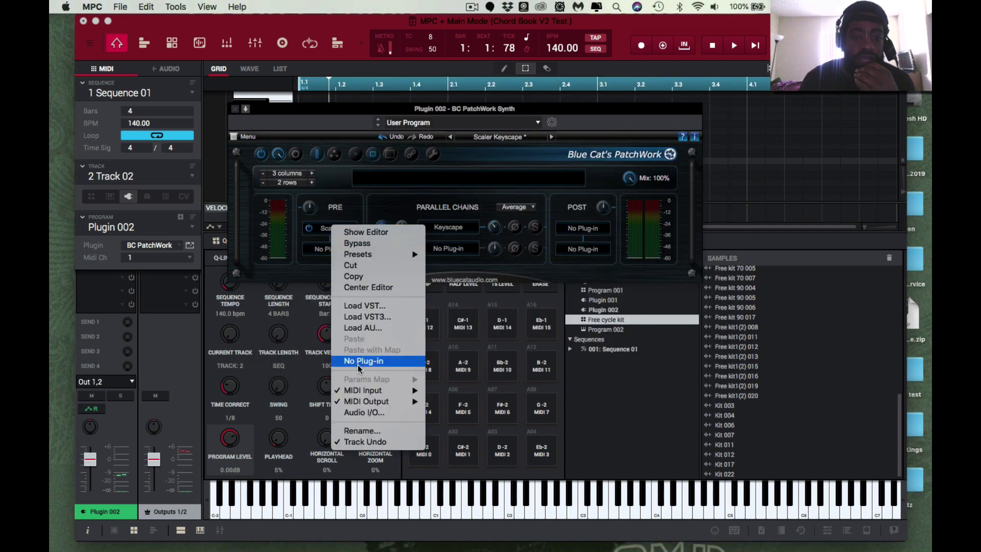
mouse_move(358, 392)
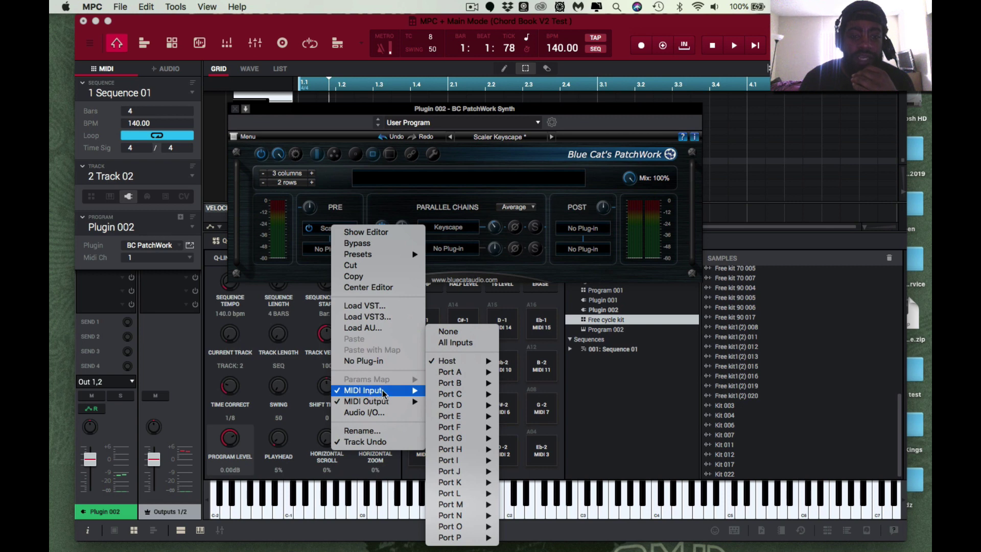
mouse_move(442, 363)
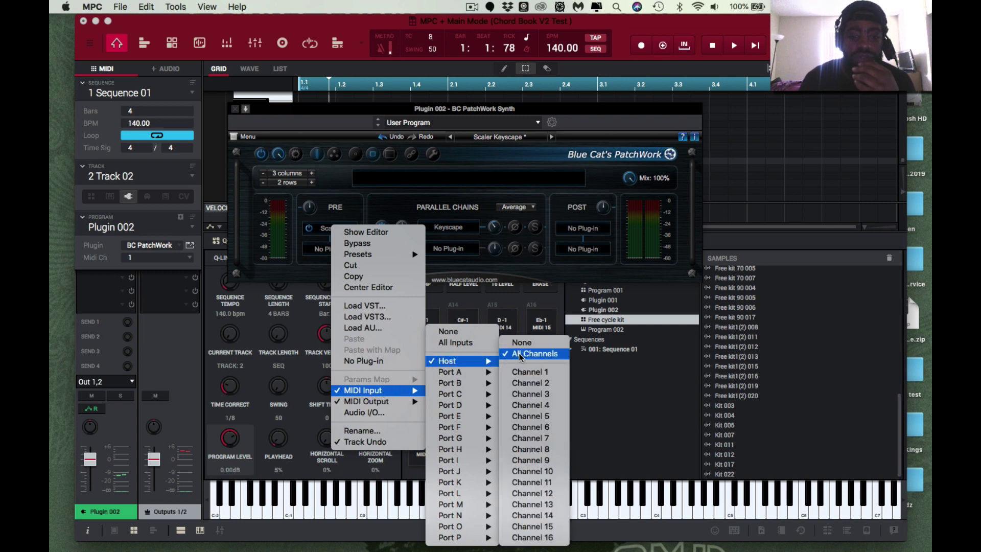
mouse_move(409, 401)
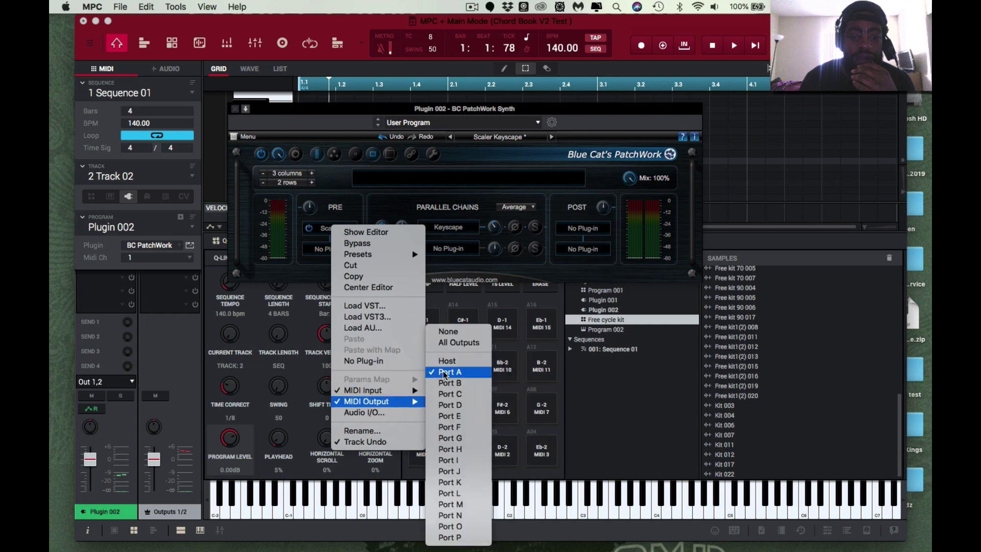
left_click(466, 207)
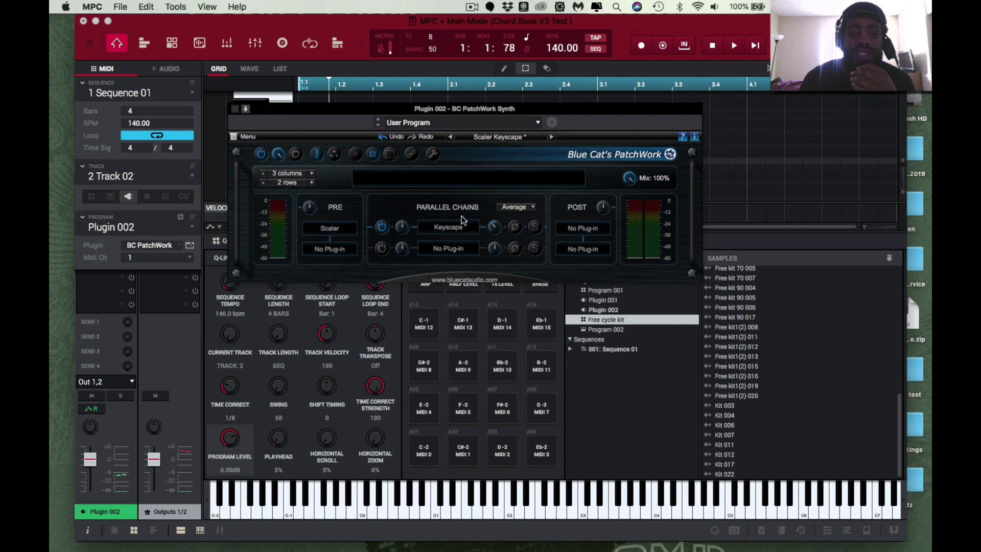
Step: Check the MIDI input routing of the Keyscape slot, including the channels for Host and Port A
mouse_move(456, 231)
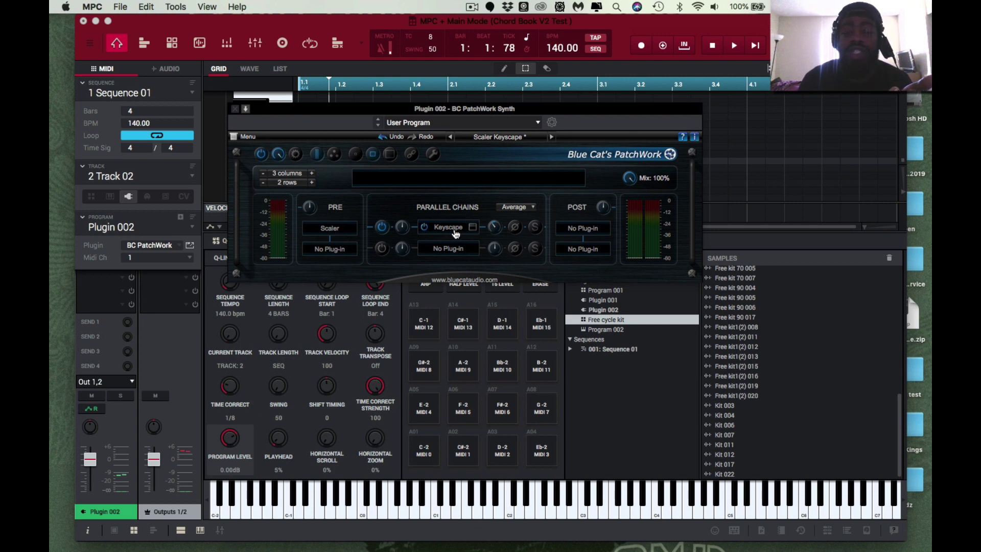
right_click(455, 234)
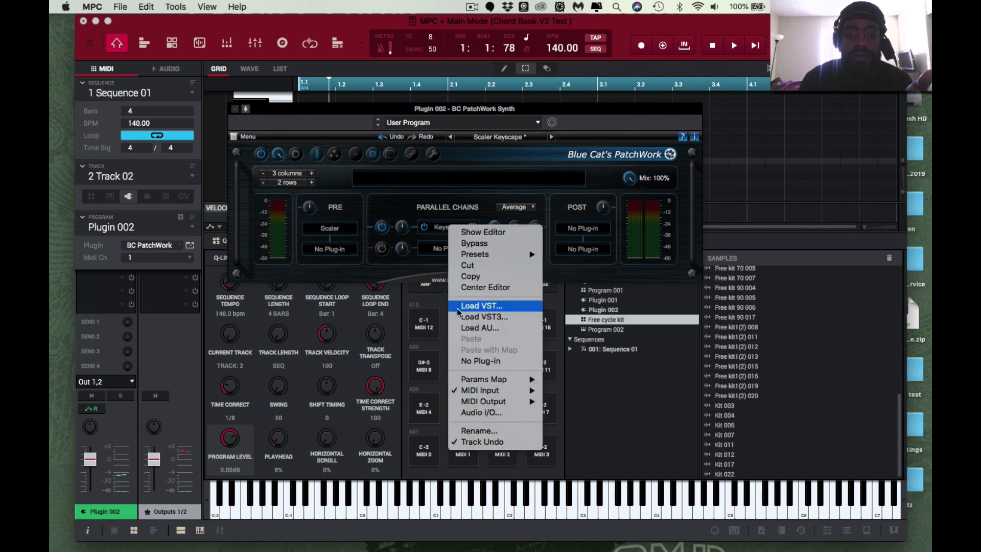
mouse_move(457, 394)
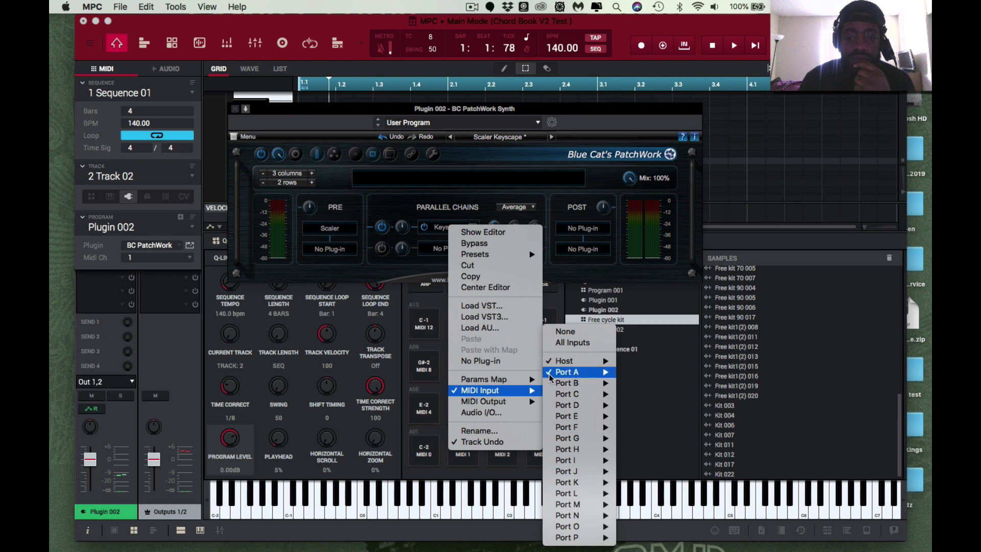
mouse_move(560, 364)
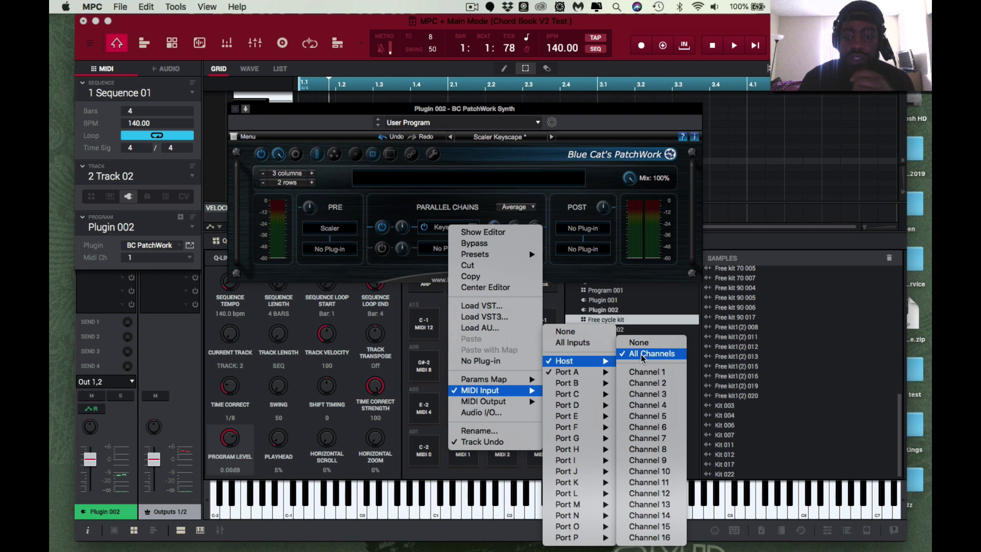
mouse_move(598, 373)
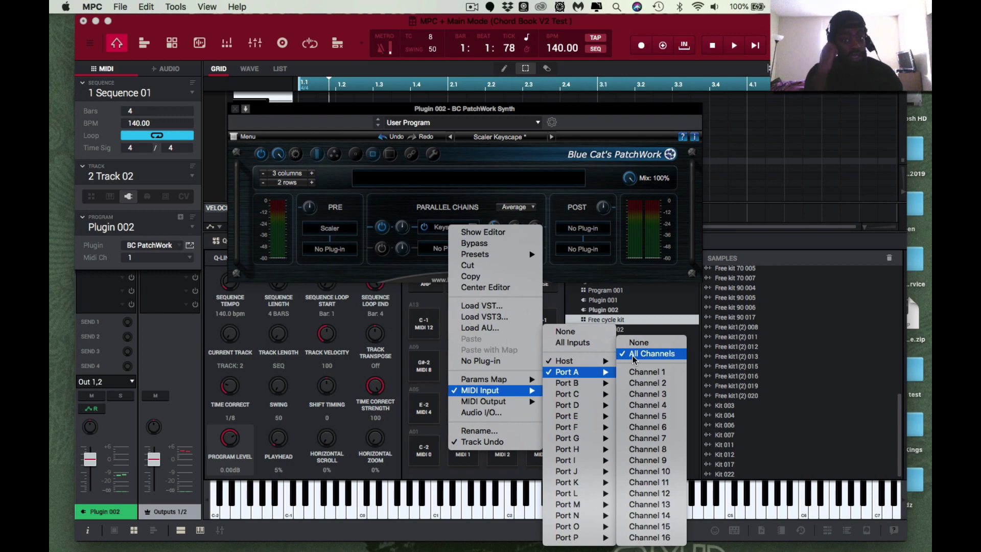
left_click(543, 174)
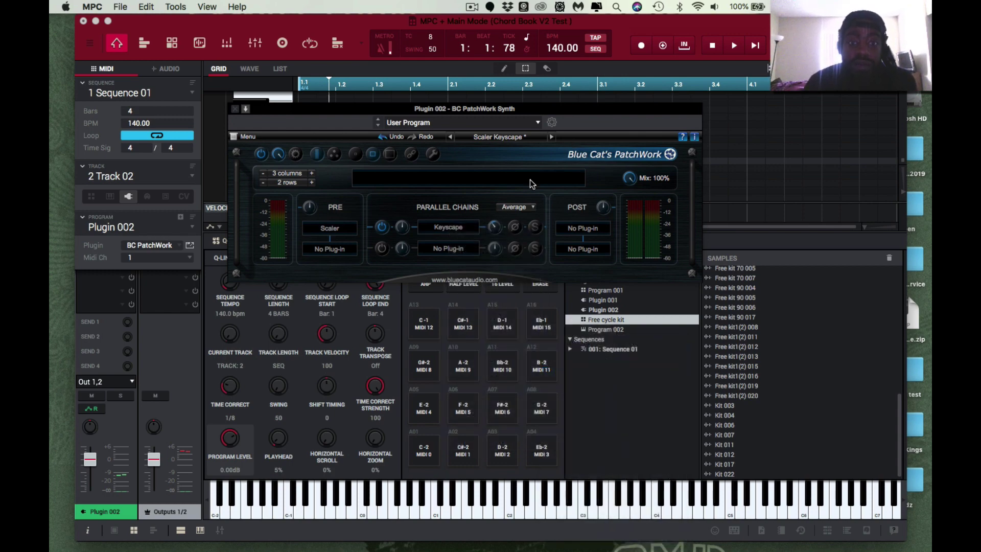
right_click(460, 228)
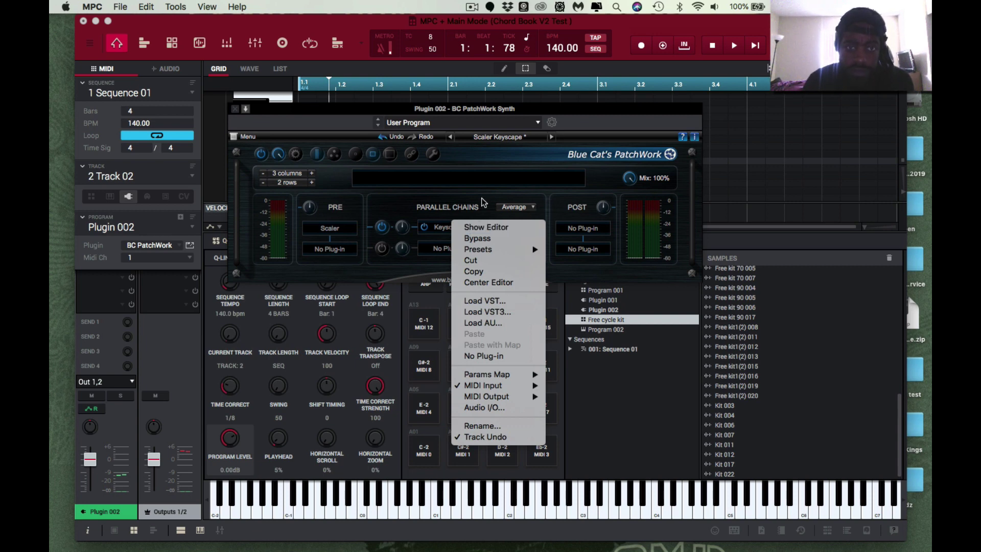
left_click(490, 174)
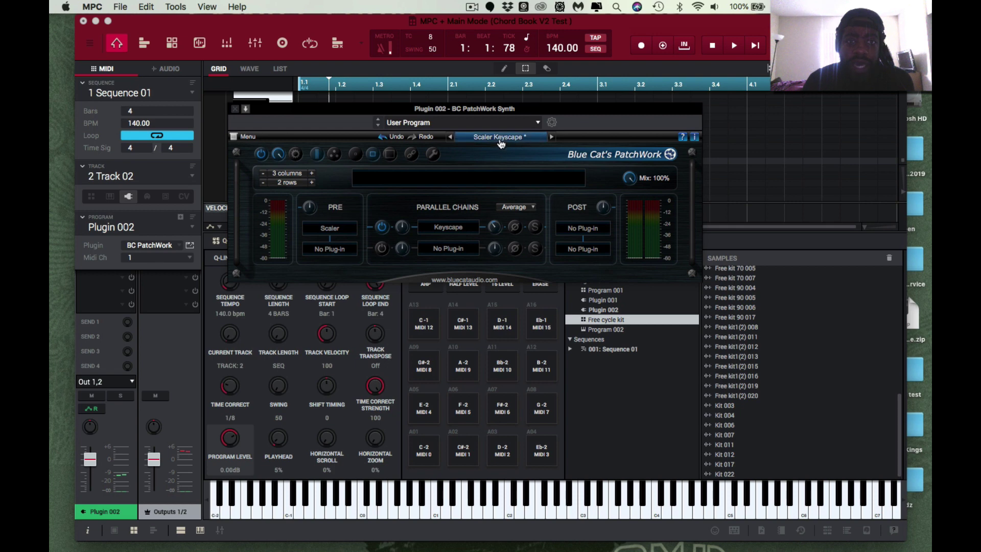
Step: Examine the plugin's program list and the save options for the Scaler Keyscape preset
left_click(509, 123)
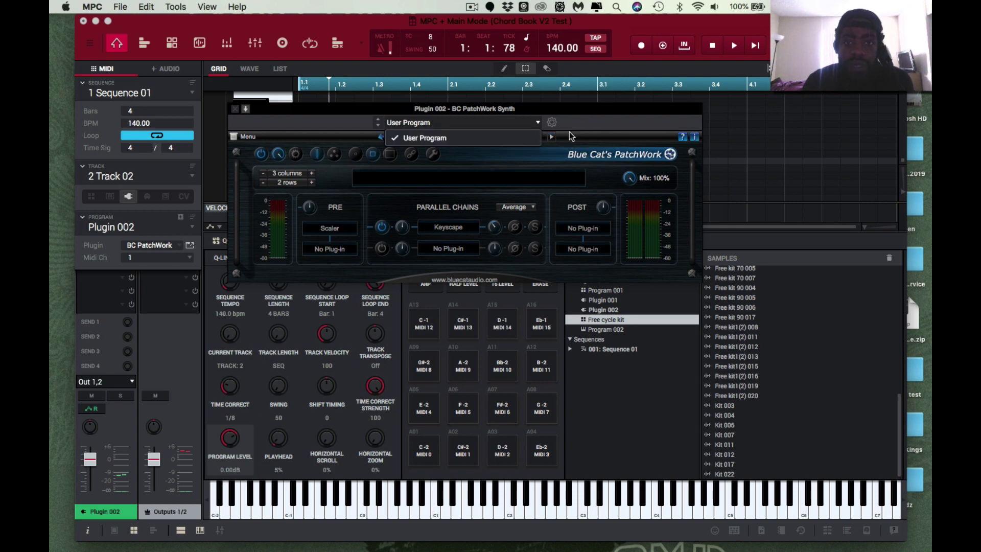
left_click(532, 144)
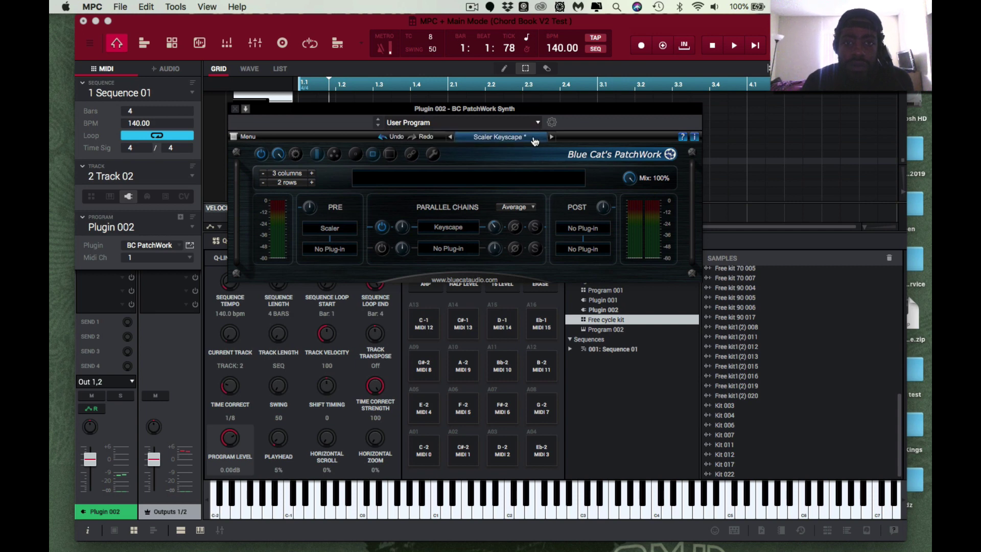
left_click(530, 138)
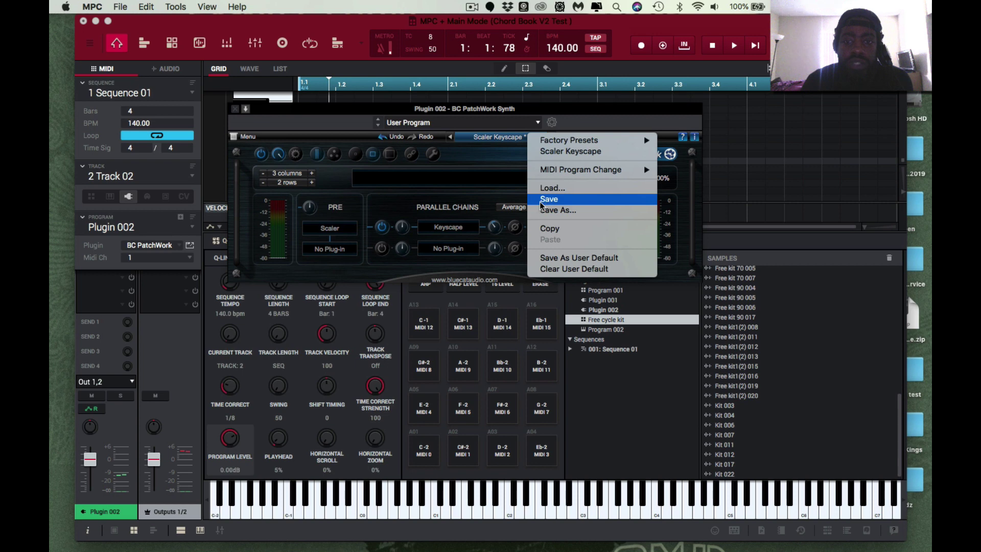
left_click(461, 176)
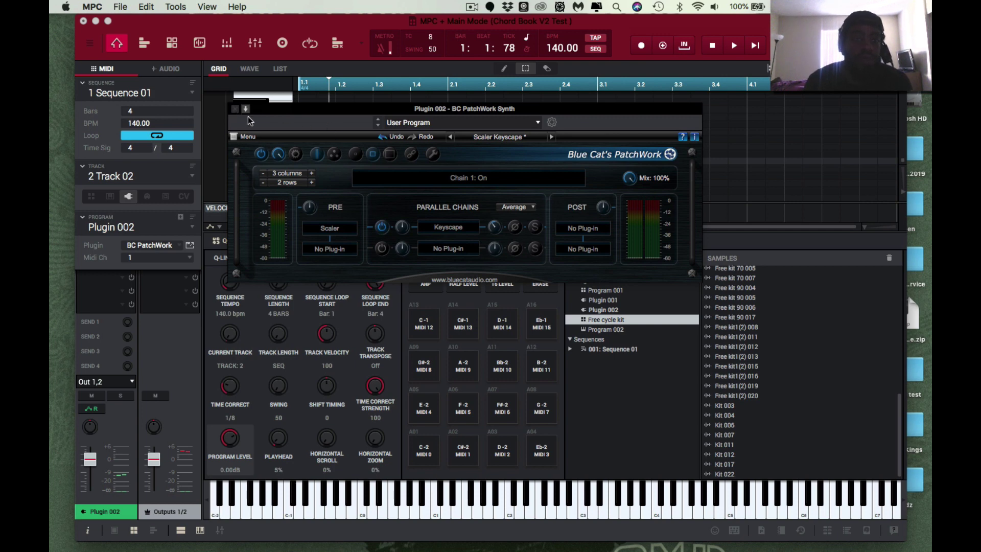
Step: Open the Scaler editor and audition the chord set from D maj9 through C# 7, F# maj9 and B min9 to E 6(sus4)
left_click(354, 230)
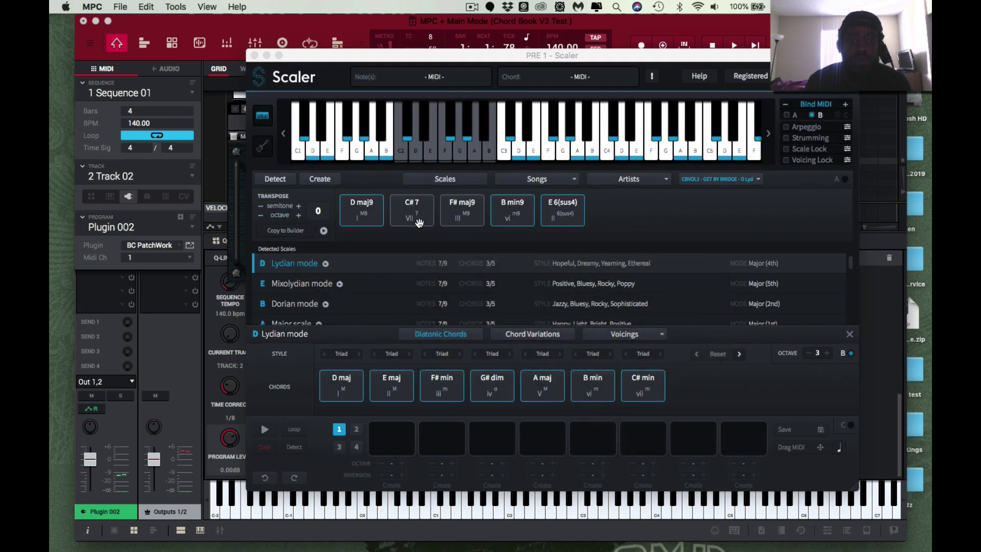
left_click(371, 216)
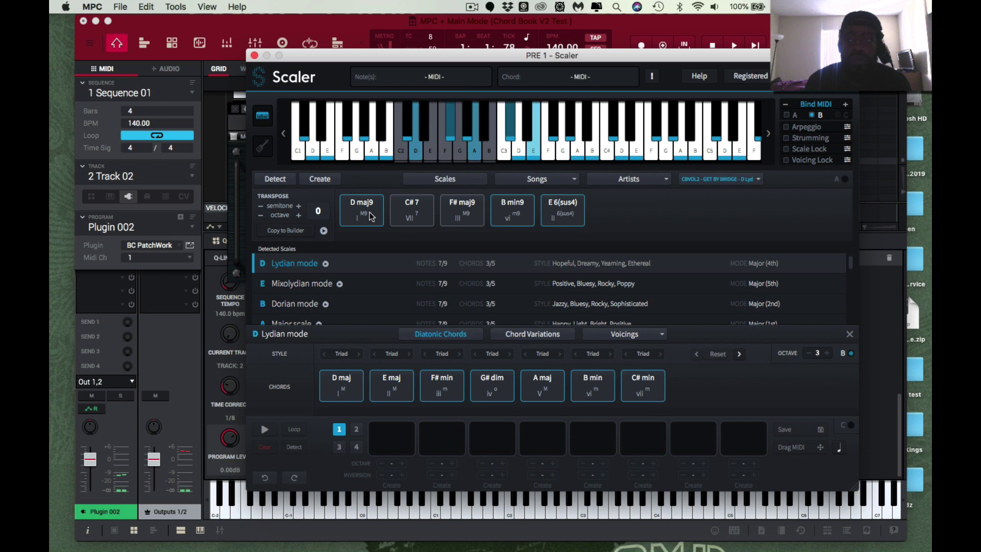
left_click(392, 214)
left_click(457, 207)
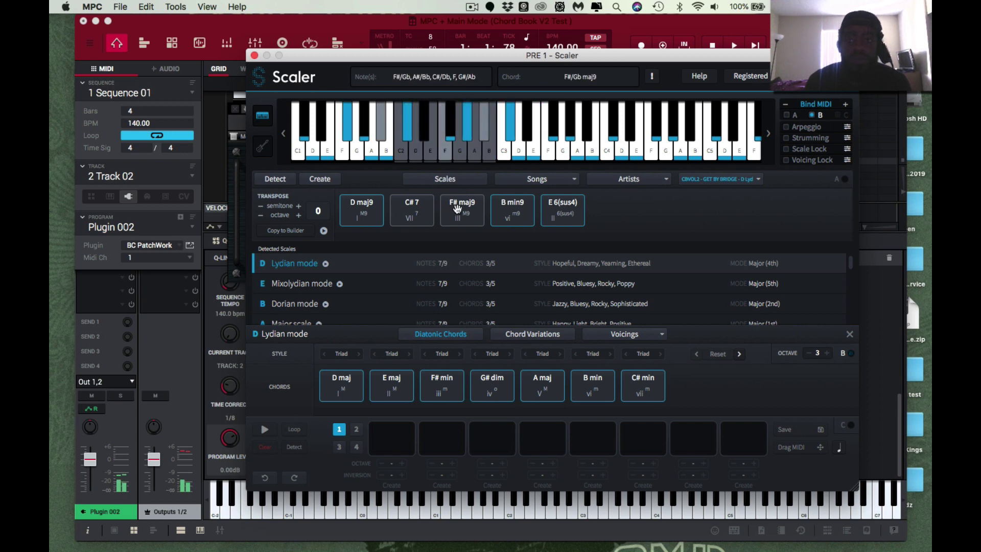
left_click(512, 213)
left_click(563, 213)
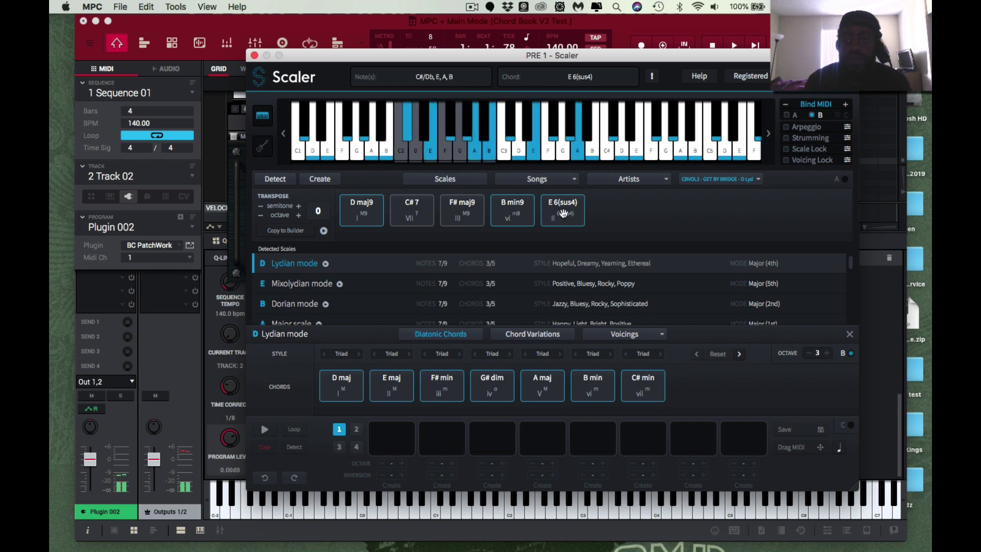
Step: Load the chord set "CBVOL2 - HONDA ACCORD - E Lyd" in Scaler
left_click(758, 178)
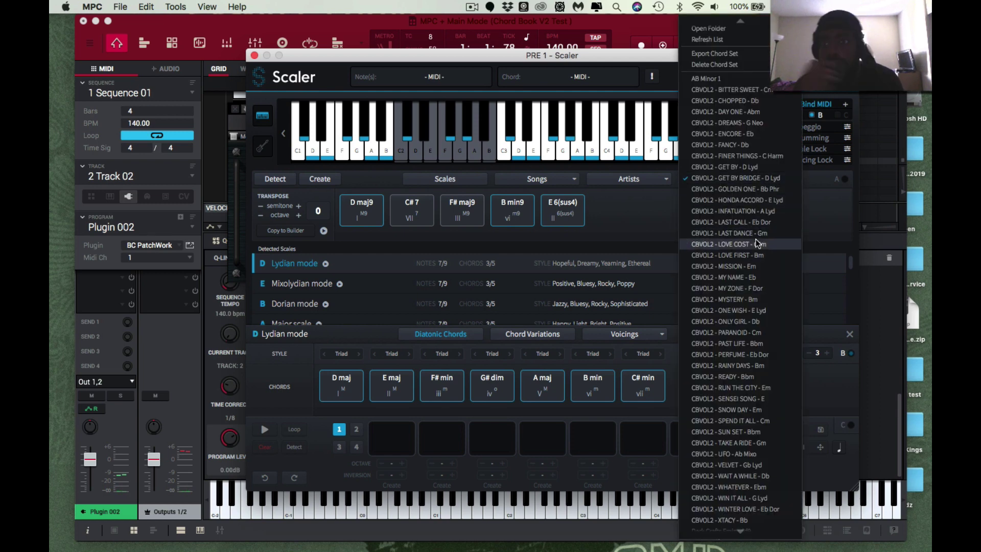
scroll(756, 241, "down", 8)
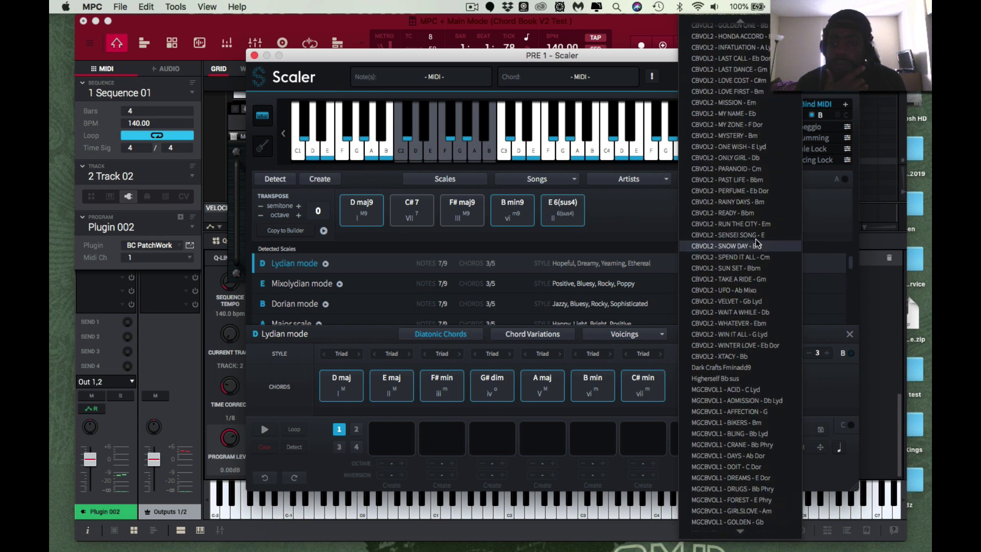
scroll(757, 243, "up", 6)
scroll(757, 244, "down", 3)
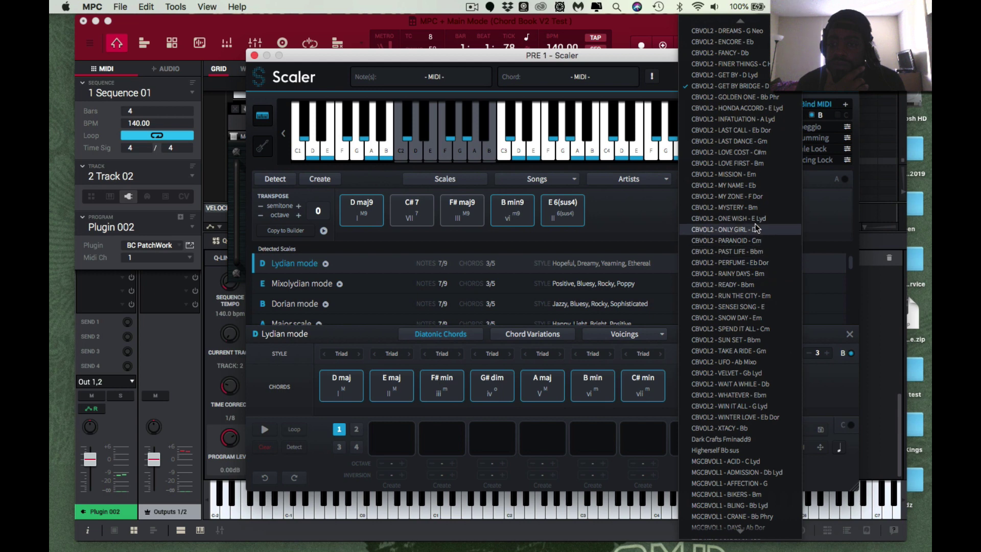
scroll(757, 230, "up", 2)
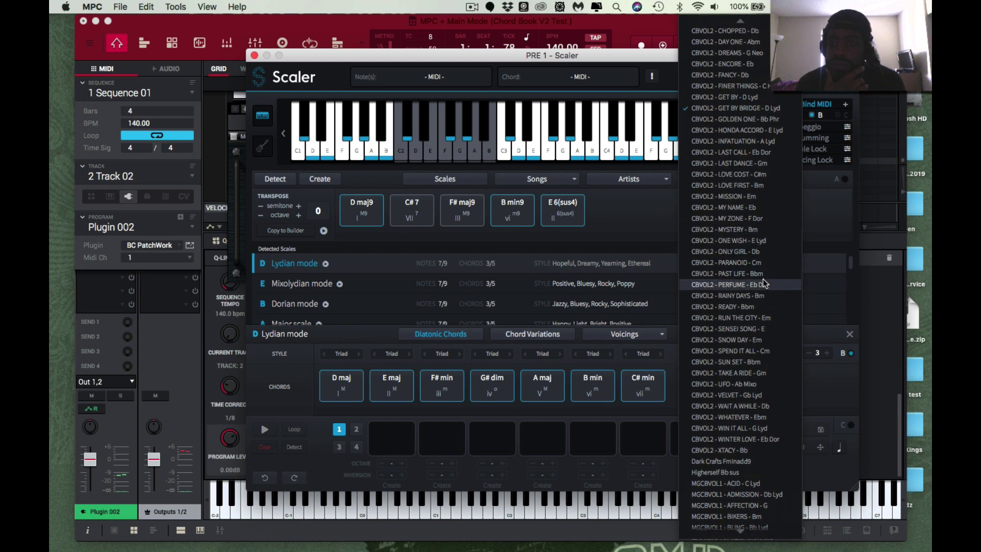
scroll(765, 290, "up", 3)
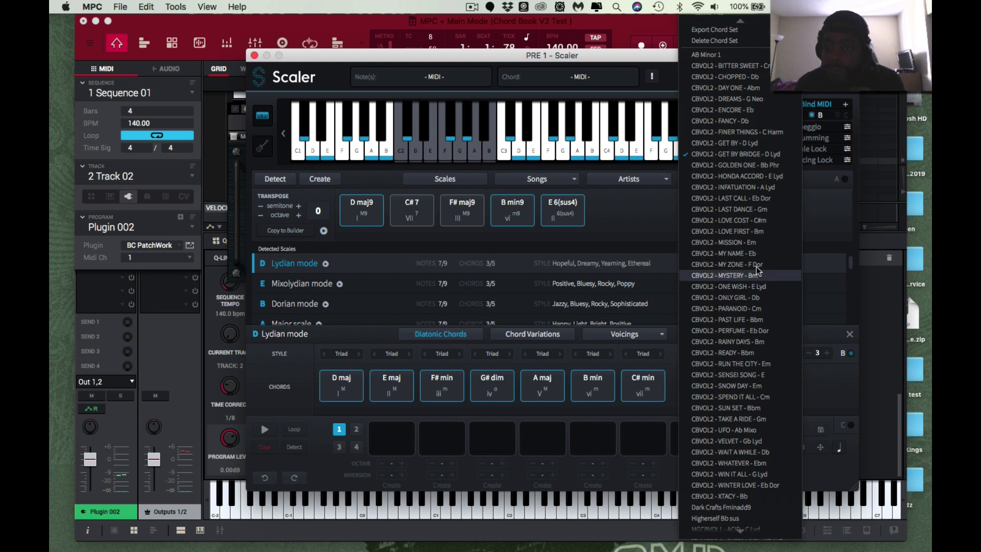
left_click(742, 177)
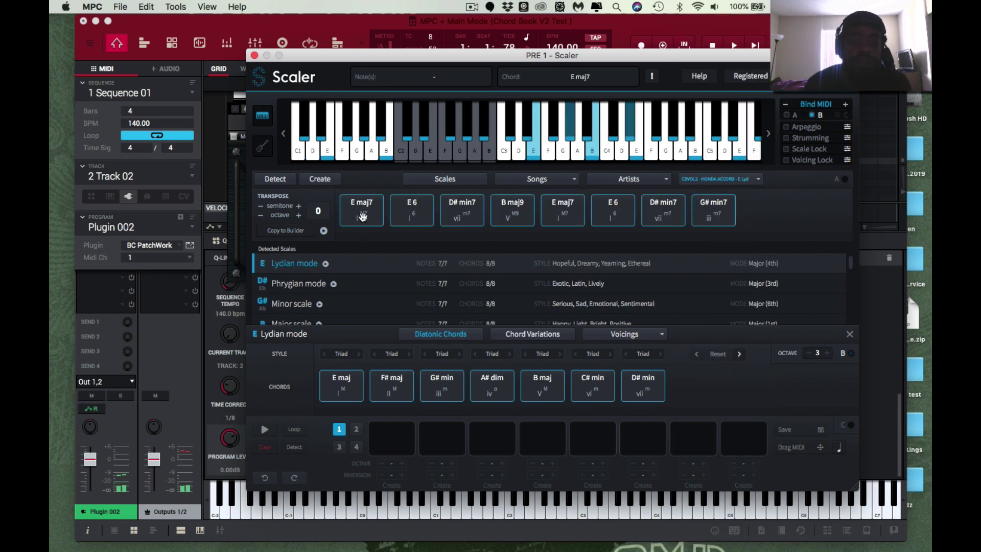
Step: Audition the remaining chords of the HONDA ACCORD set, from E 6, D# min7 and B maj9 through to G# min7
left_click(415, 219)
left_click(454, 215)
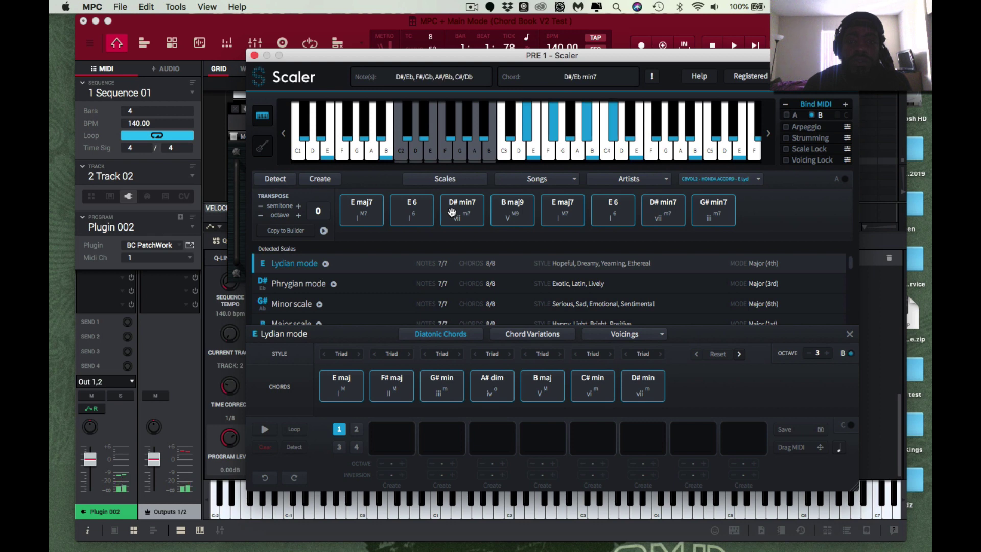
left_click(506, 216)
left_click(562, 215)
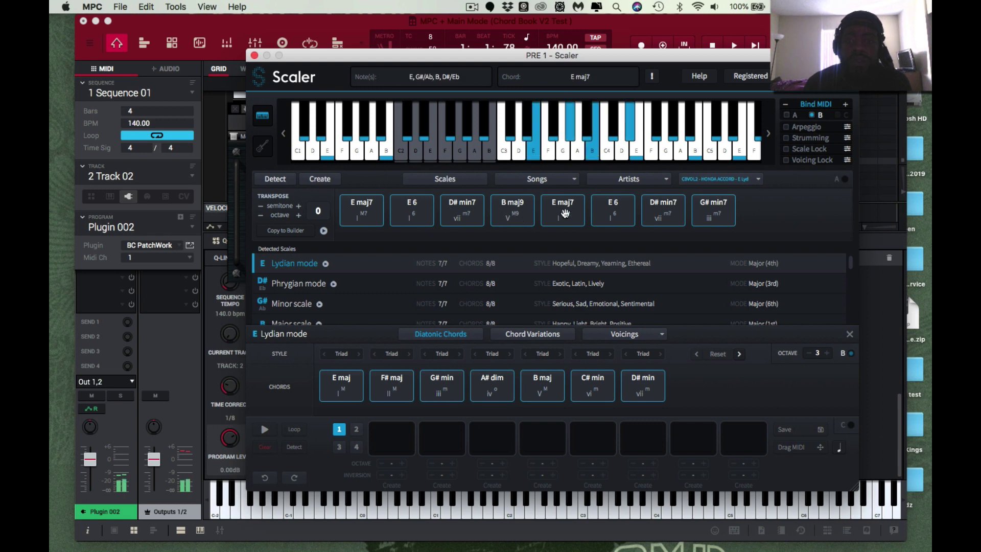
left_click(615, 215)
left_click(663, 215)
left_click(703, 212)
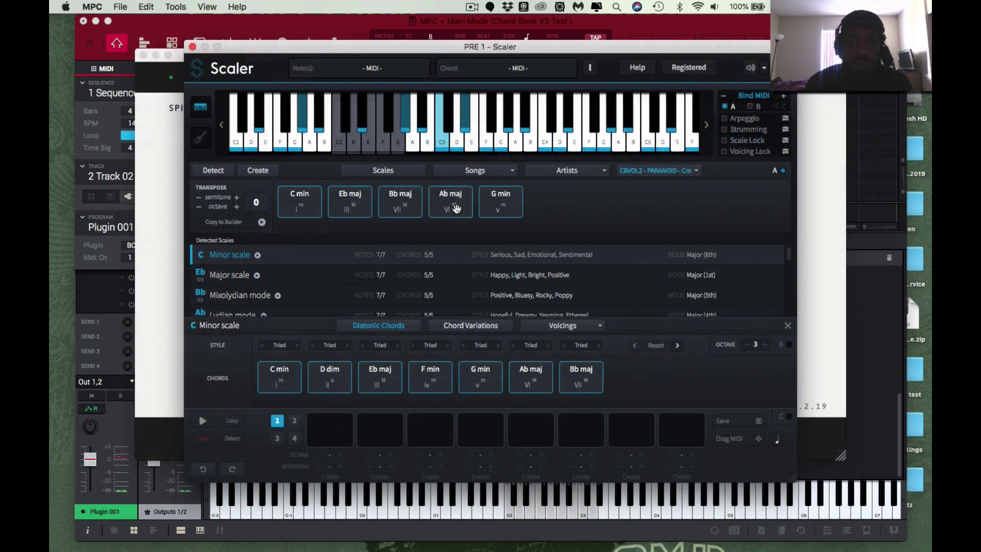
Step: Audition the Ab maj, Bb maj, Eb maj and C min chords of the "CBVOL2 - PARANOID - Cm" set
left_click(450, 204)
left_click(399, 209)
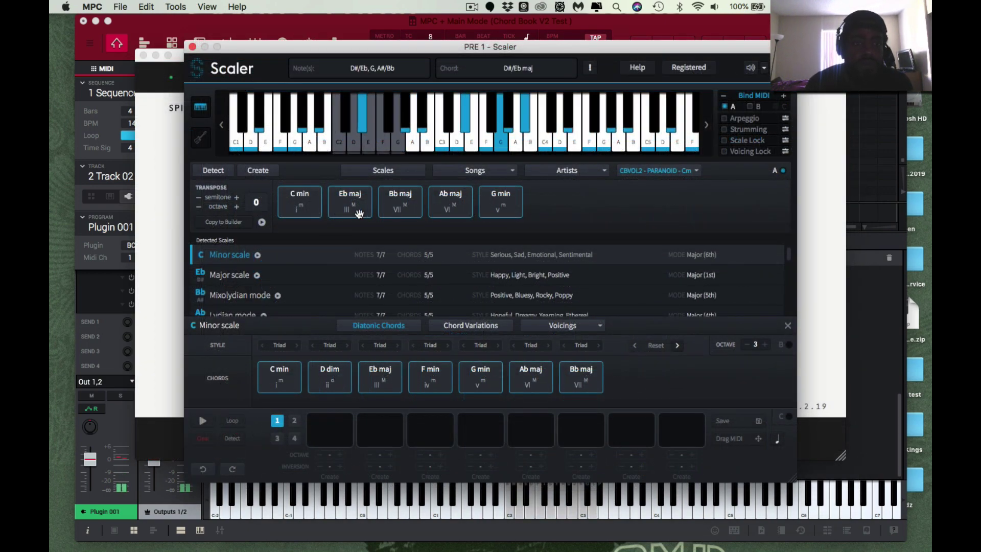
left_click(321, 212)
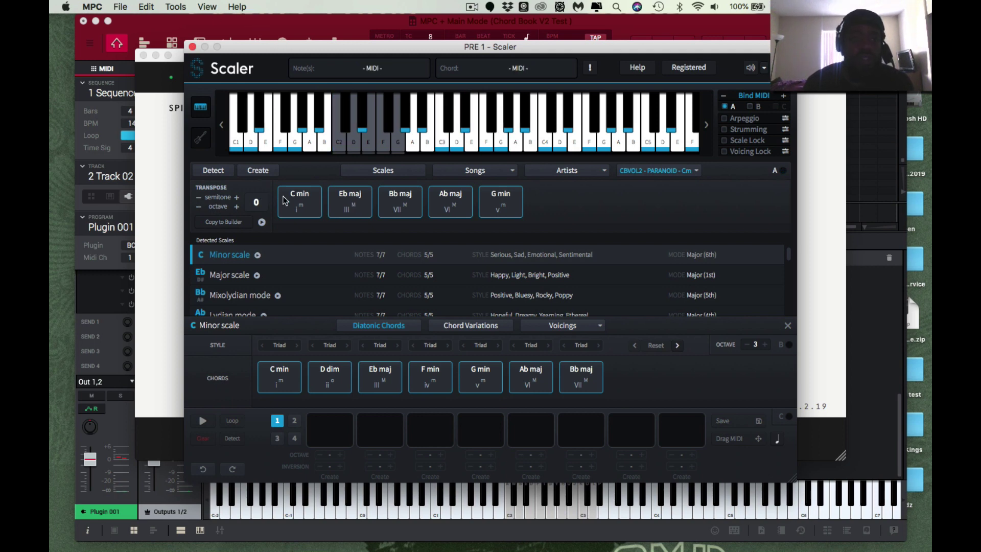
left_click(304, 211)
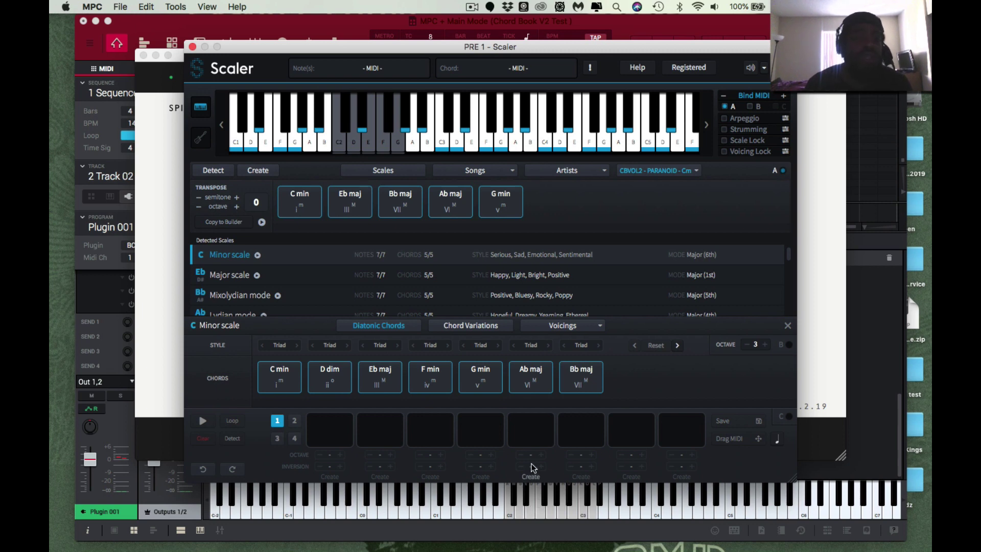
left_click(304, 203)
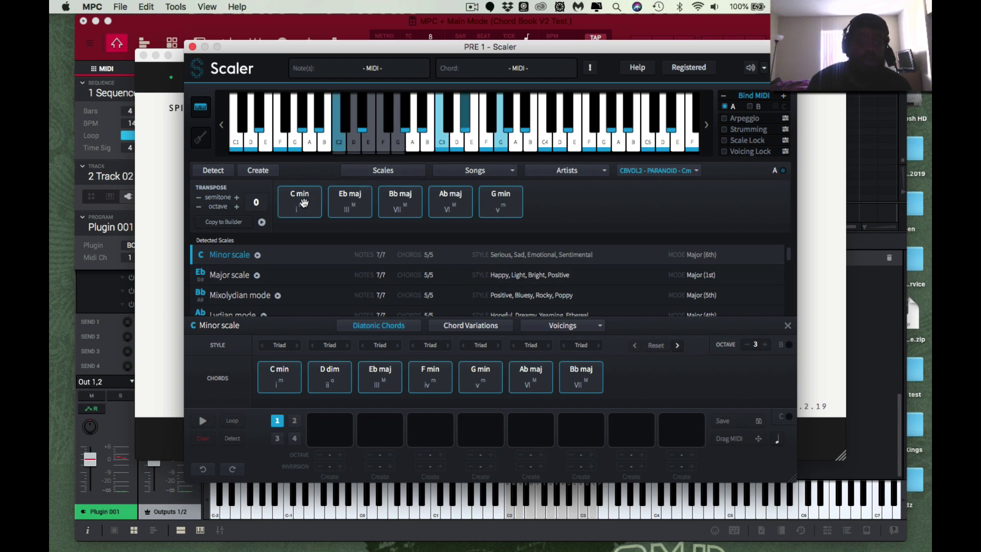
Step: Fill the first five slots of pattern 1 with C min, Eb maj, Bb maj, Ab maj and G min
left_click_drag(304, 203, 335, 437)
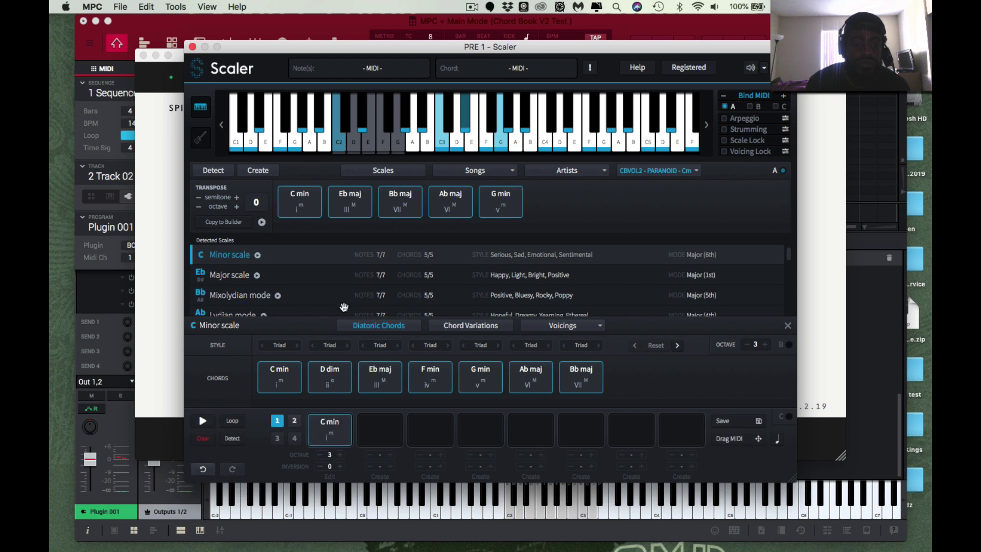
left_click_drag(351, 211, 366, 441)
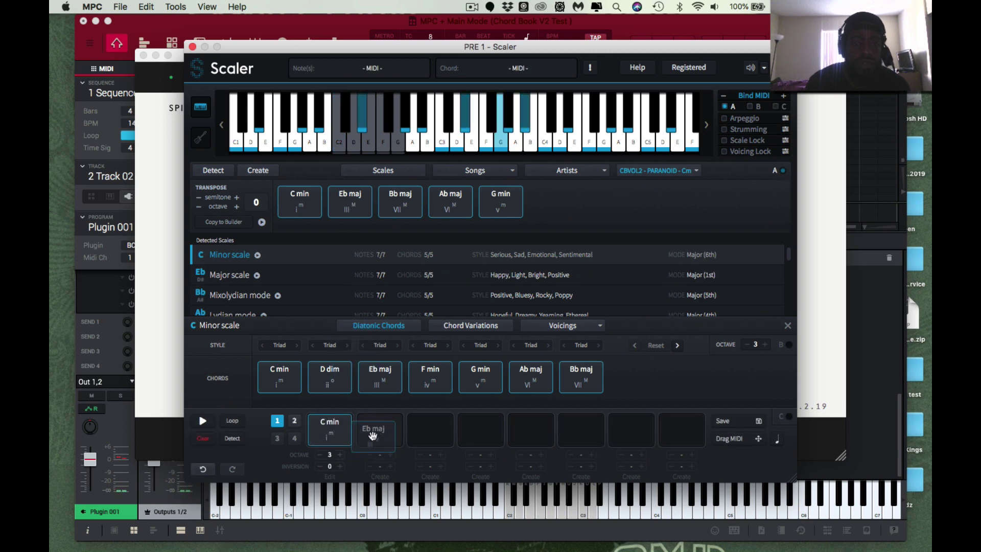
left_click_drag(400, 204, 426, 435)
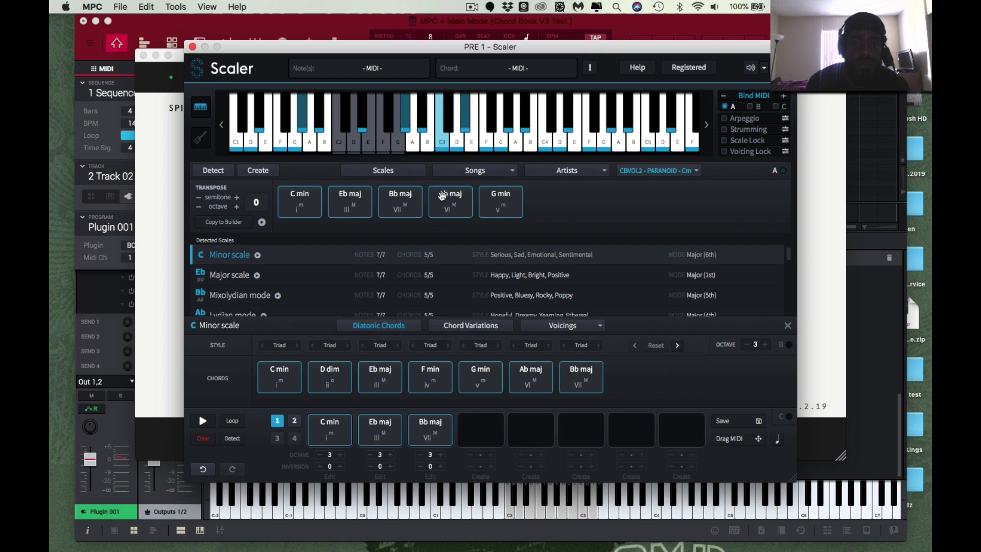
left_click_drag(447, 205, 486, 427)
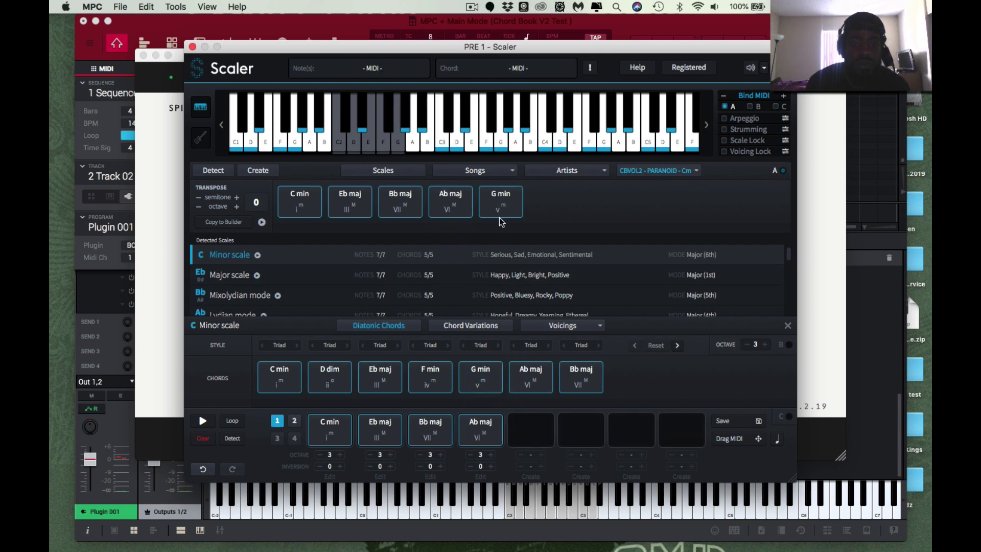
left_click_drag(500, 222, 531, 428)
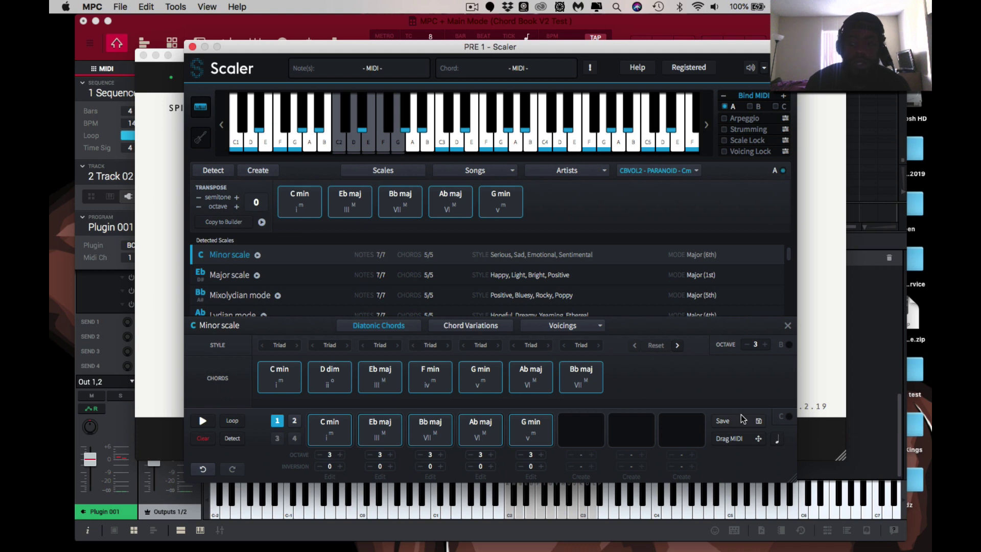
Step: Load the pattern's MIDI into unused sequence 2 and copy its Track 01 notes to Track 02 of Sequence 01
left_click_drag(883, 113, 874, 141)
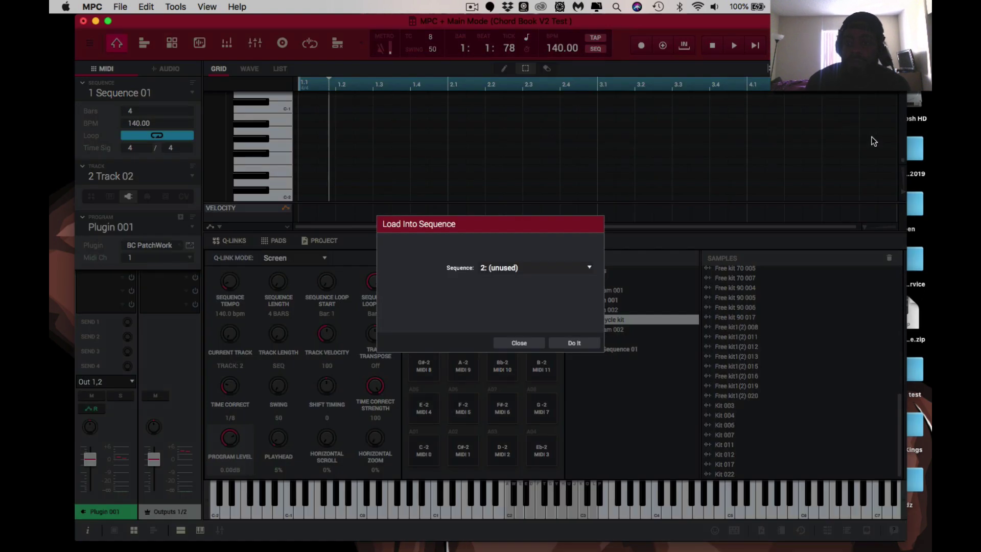
left_click(574, 343)
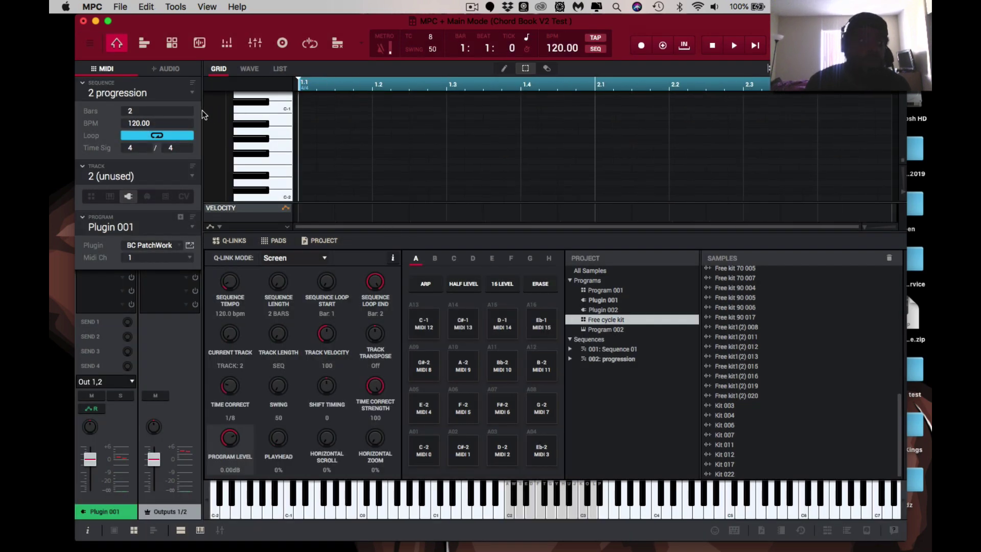
left_click(192, 175)
left_click(181, 186)
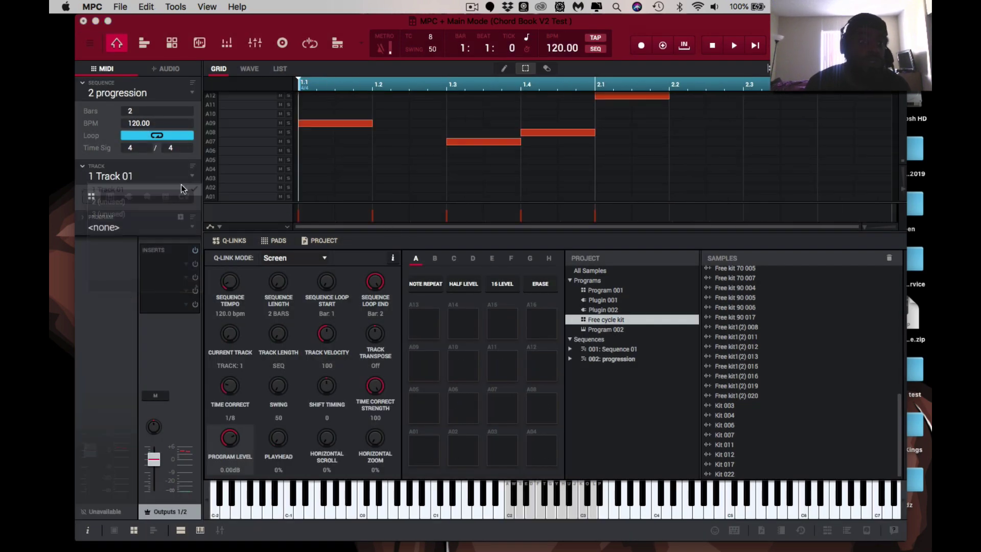
key("super+a")
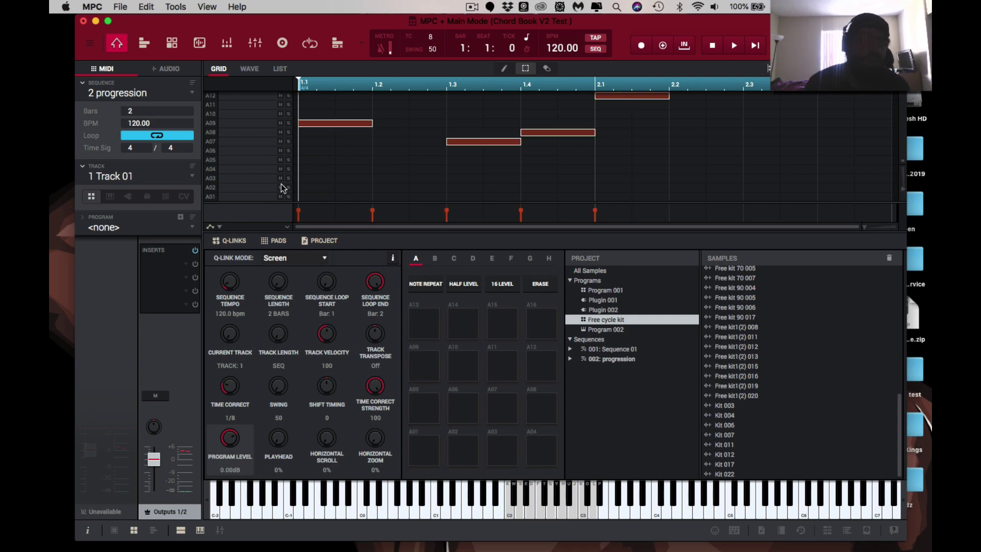
key("super+z")
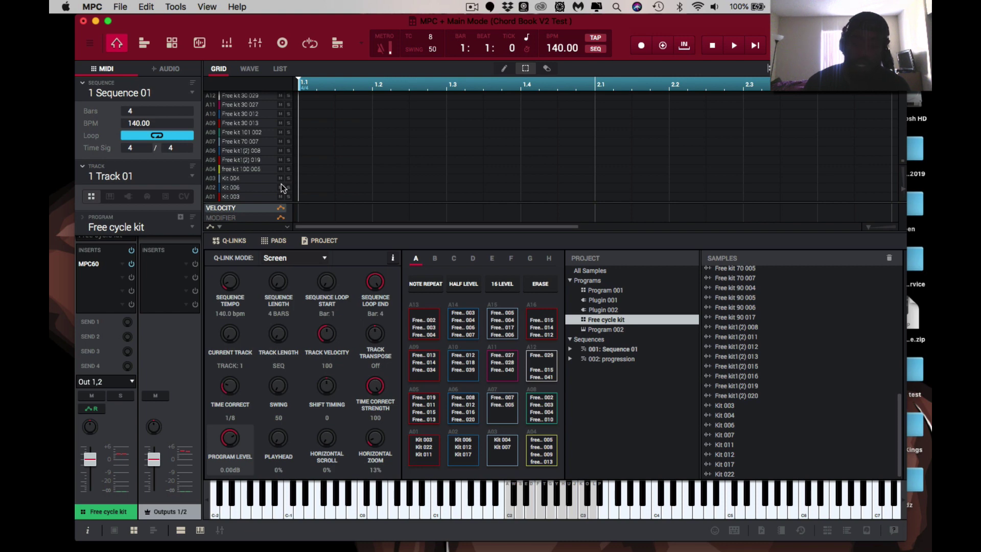
key("super+z")
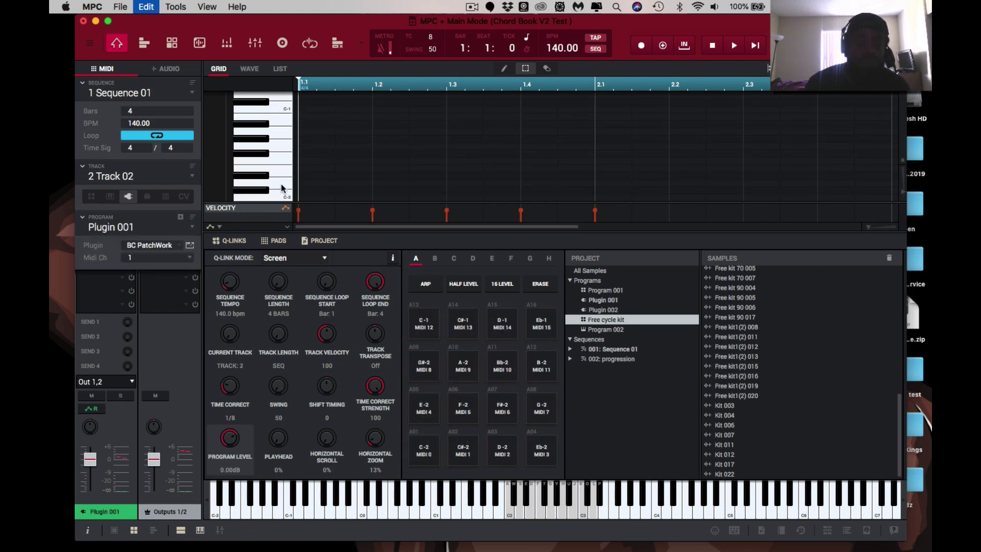
key("space")
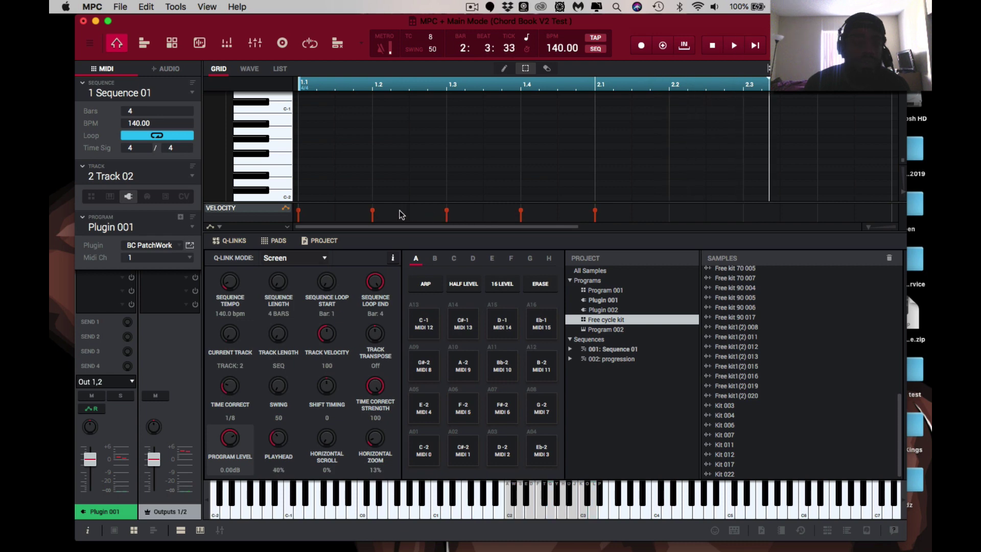
Step: Replace the BC PatchWork plugin of Plugin 001 with Spitfire Audio's LABS
left_click(179, 249)
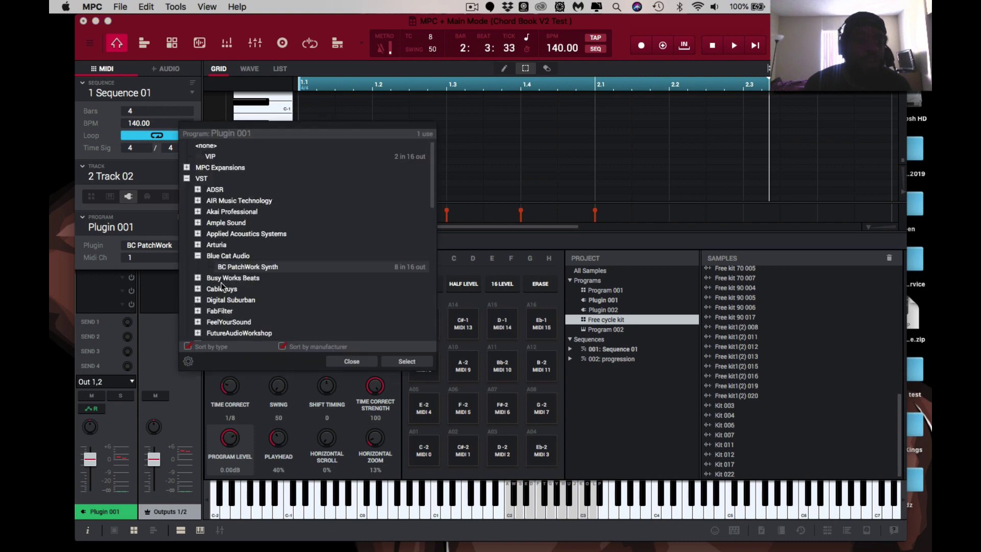
scroll(221, 286, "down", 10)
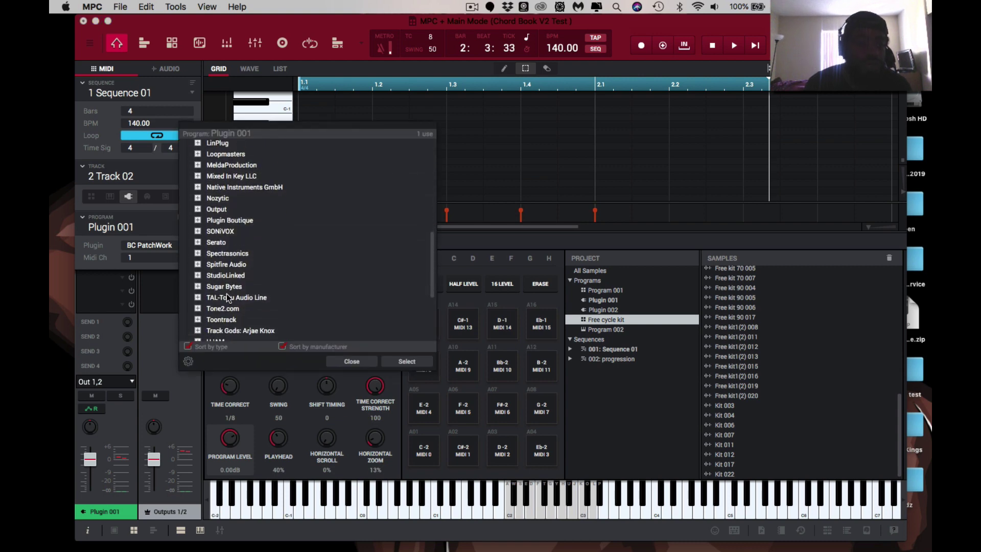
scroll(228, 298, "down", 2)
scroll(228, 324, "down", 6)
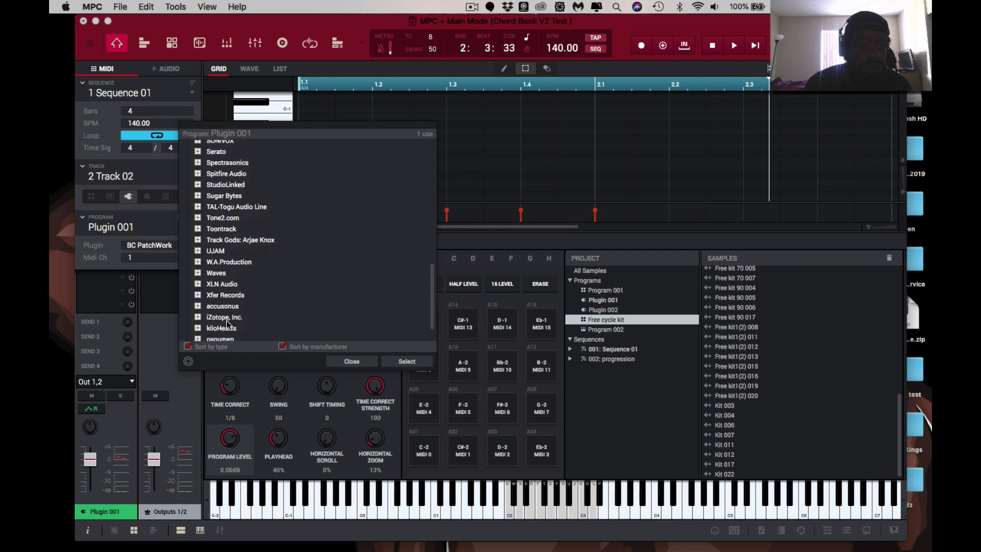
scroll(228, 324, "up", 14)
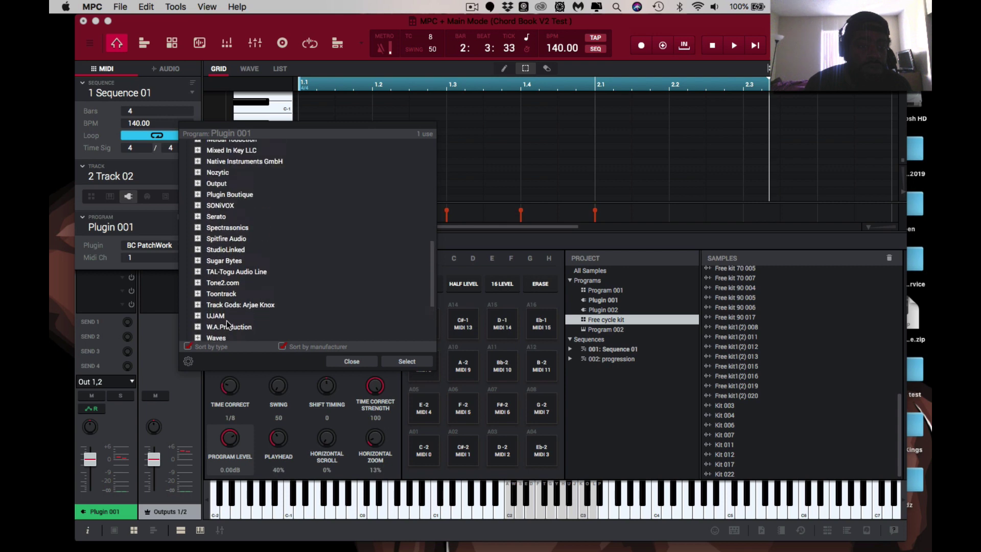
scroll(225, 307, "up", 7)
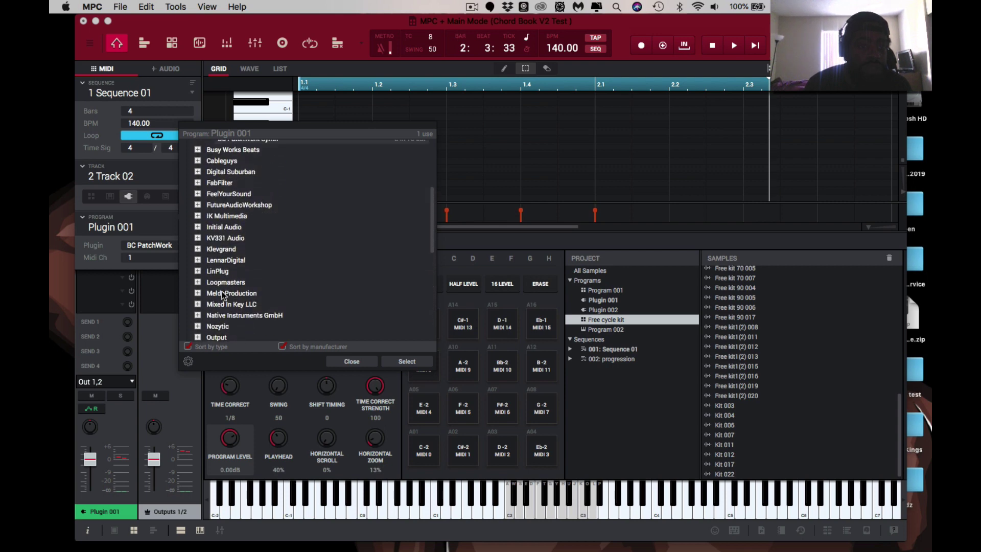
scroll(222, 299, "down", 6)
scroll(222, 295, "down", 13)
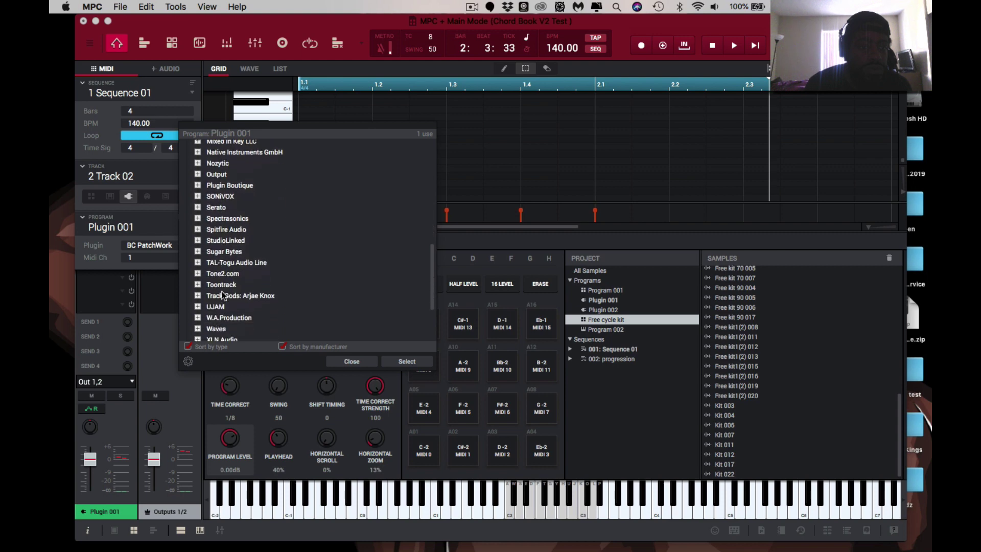
scroll(223, 295, "up", 9)
scroll(221, 286, "up", 7)
scroll(210, 250, "down", 5)
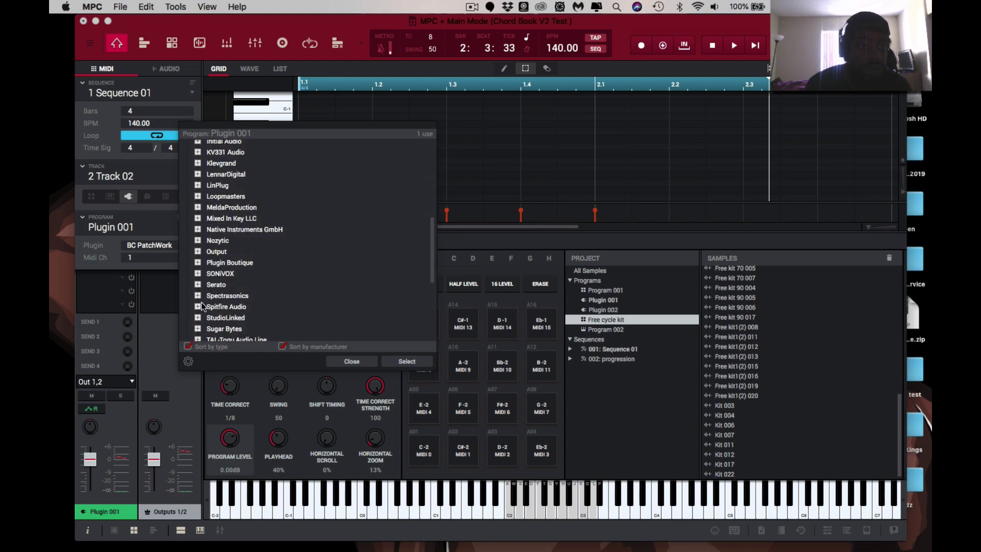
double_click(223, 318)
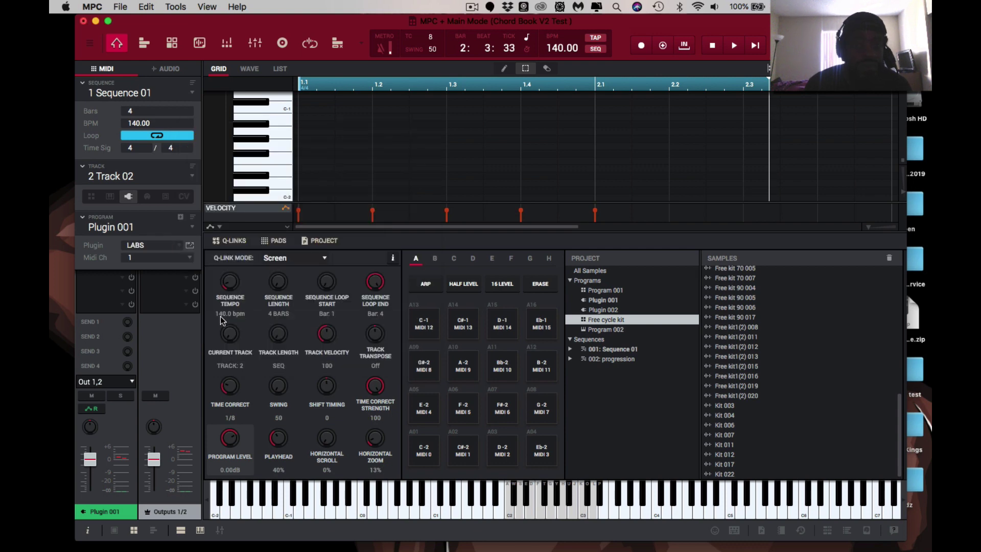
Step: Raise the second slider of the LABS Soft Piano to about three quarters while the sequence plays, and close the plugin window
key("space")
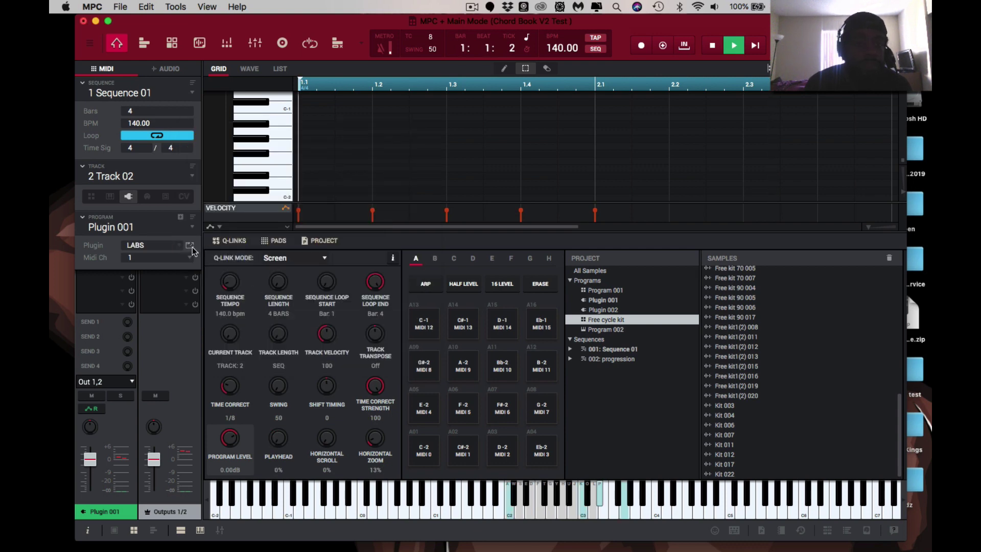
left_click(190, 245)
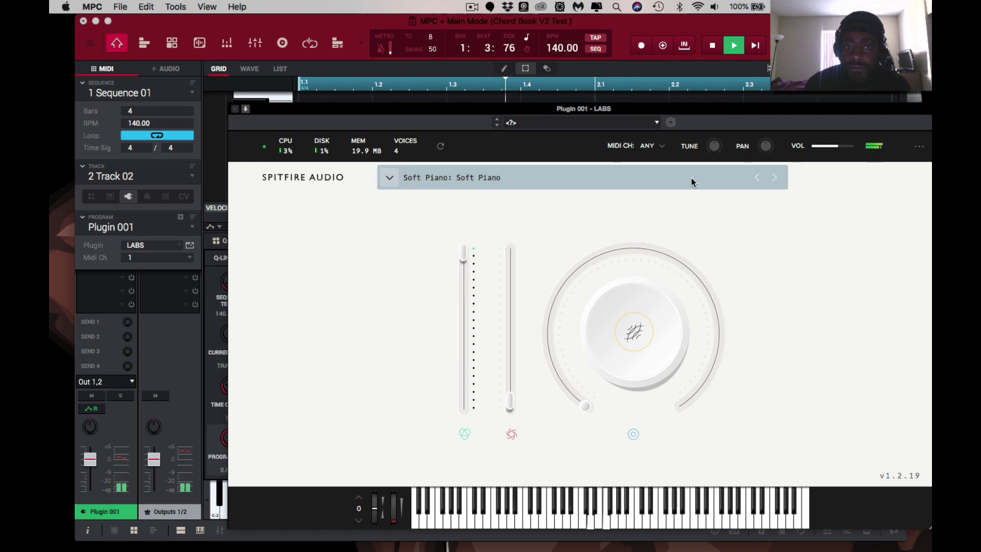
left_click_drag(510, 403, 511, 291)
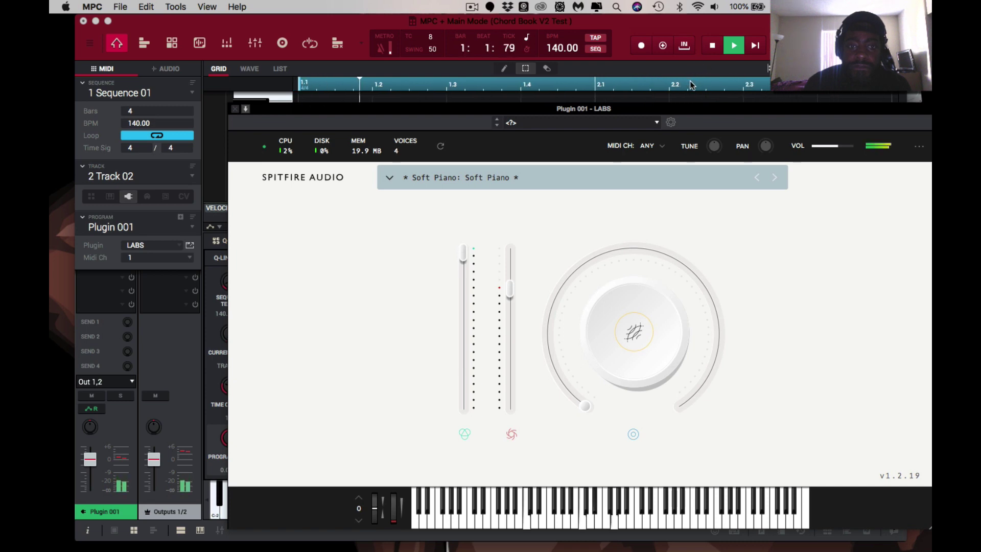
left_click(242, 108)
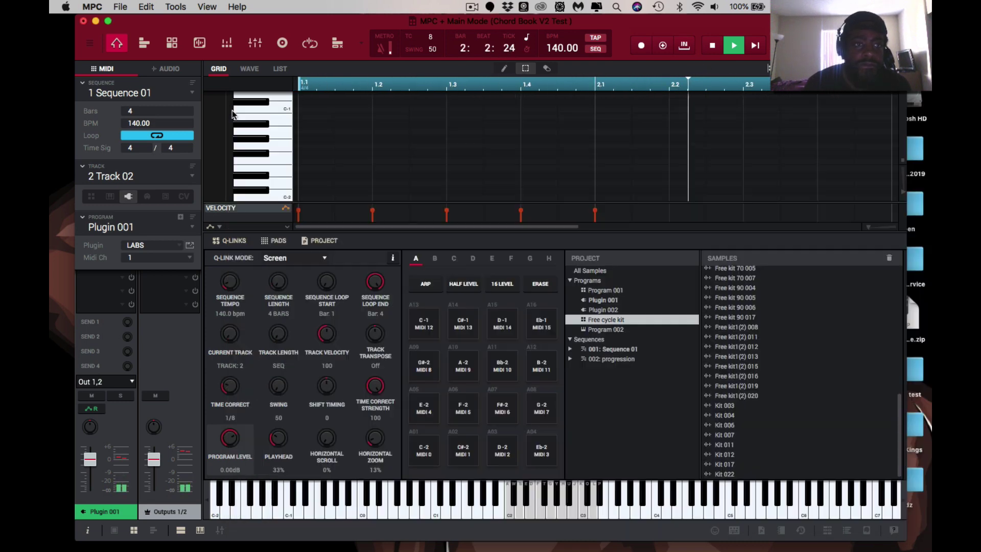
key("space")
Step: Enlarge the note grid to show Track 02's chords across the whole sequence and play the progression
left_click(867, 230)
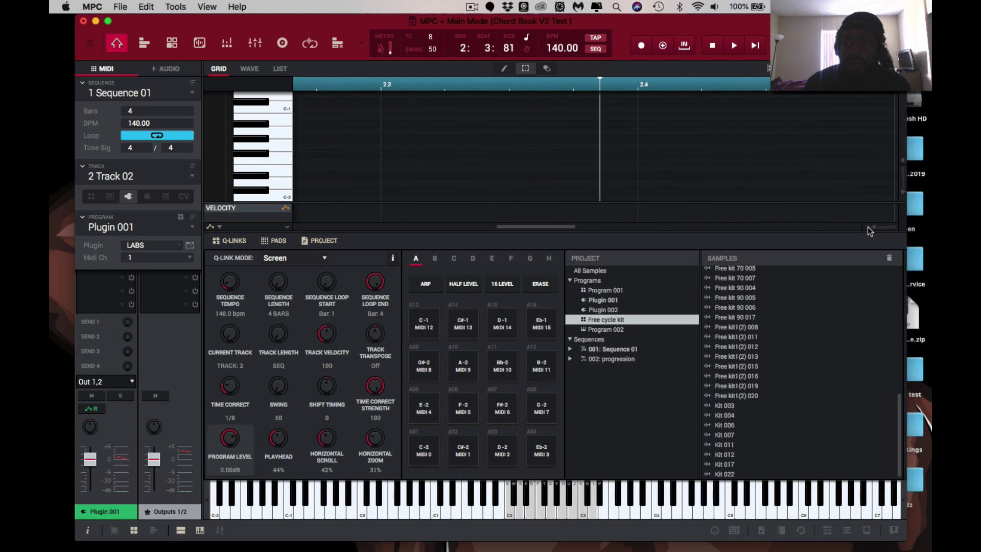
left_click(181, 530)
key("space")
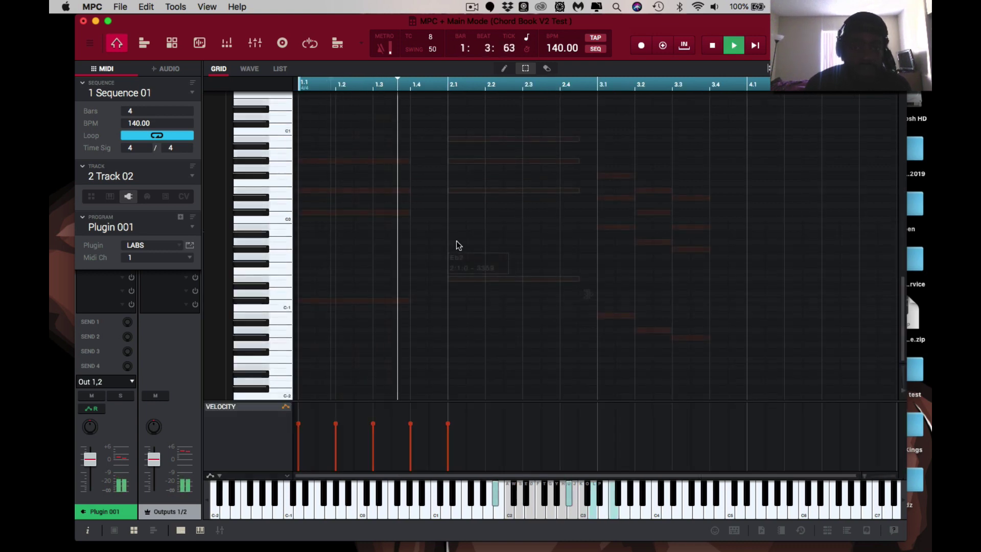
scroll(456, 245, "up", 10)
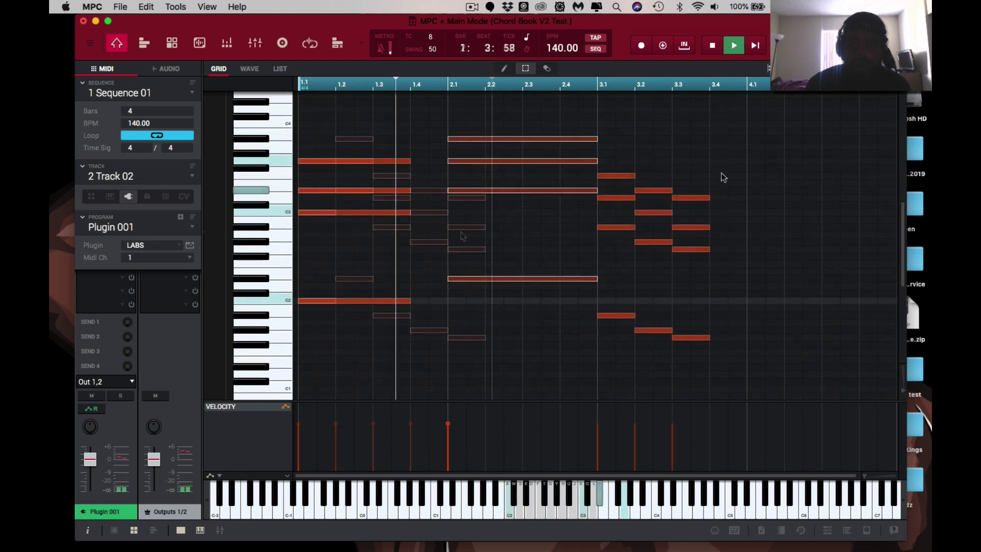
key("space")
key("space")
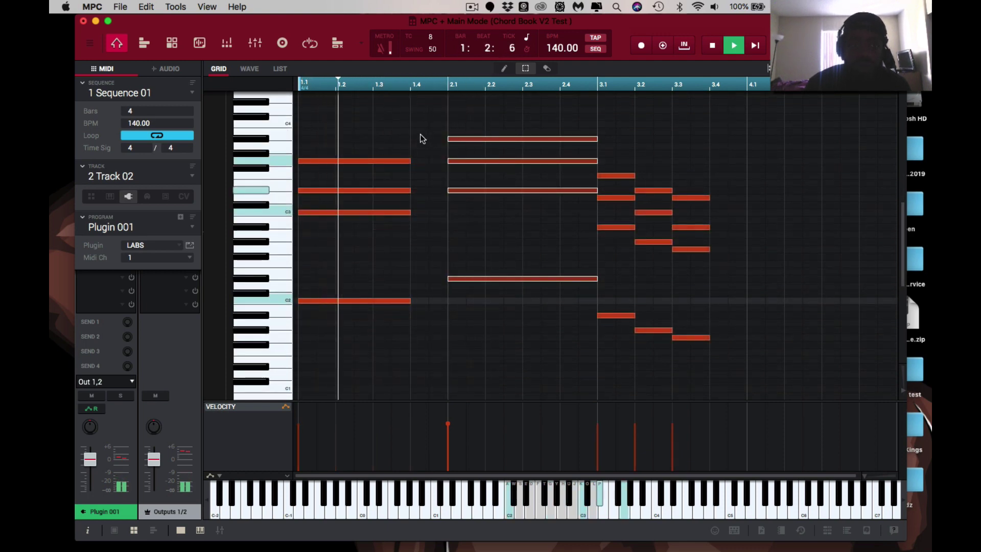
Step: Extend Track 02's first chord to the start of bar 2 and shorten the second chord to end at beat 2.3
left_click_drag(422, 139, 401, 360)
left_click_drag(410, 301, 444, 308)
key("space")
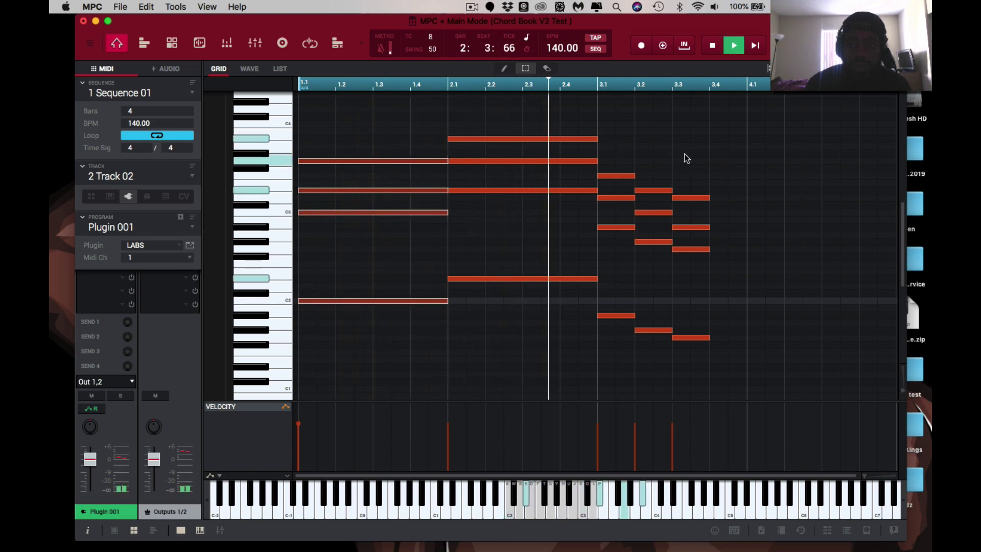
left_click_drag(601, 132, 526, 302)
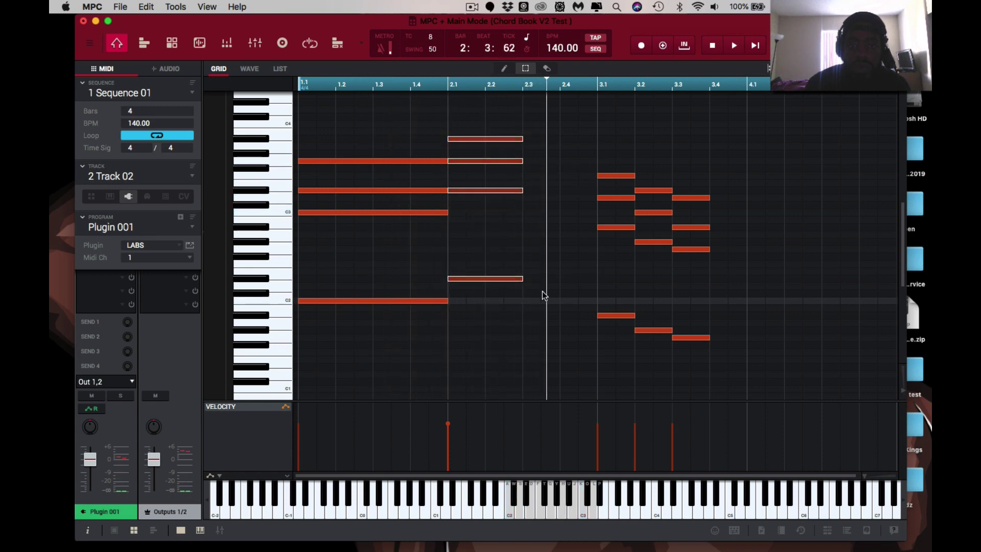
Step: Move the third chord to beat 2.3 and lengthen its notes to the start of bar 3
left_click(616, 148)
left_click_drag(616, 321, 538, 315)
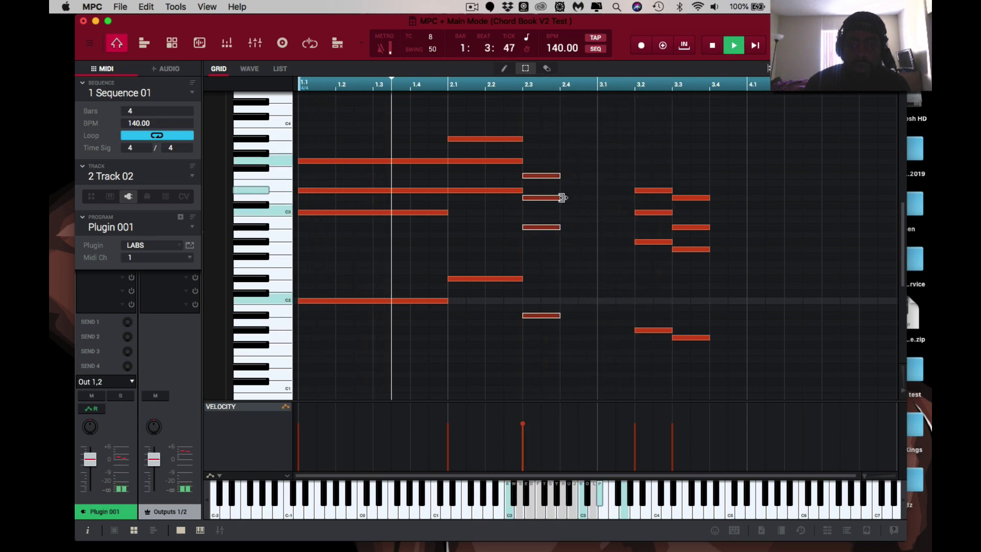
left_click_drag(562, 197, 632, 209)
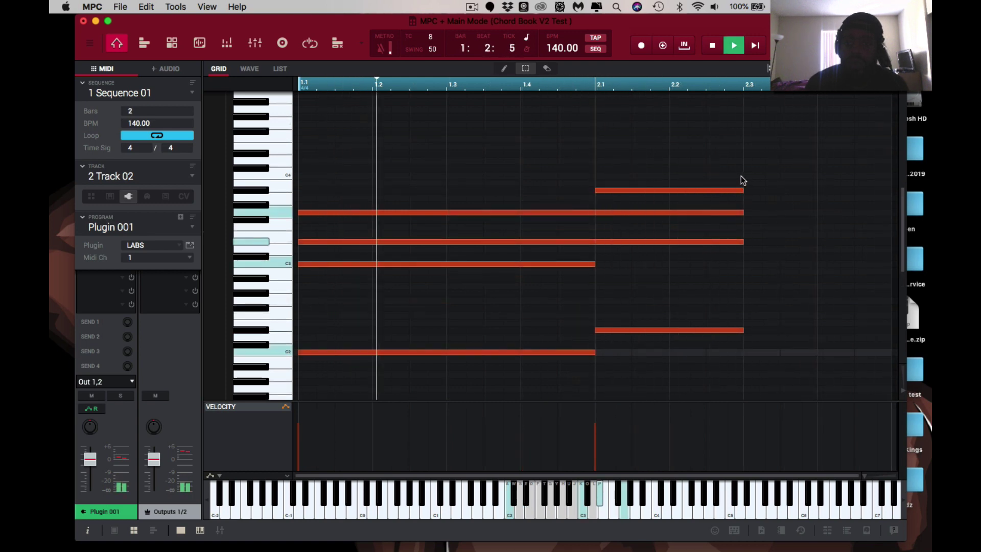
Step: Try extending the second chord's notes to beat 2.4 while the sequence plays
left_click_drag(742, 179, 716, 367)
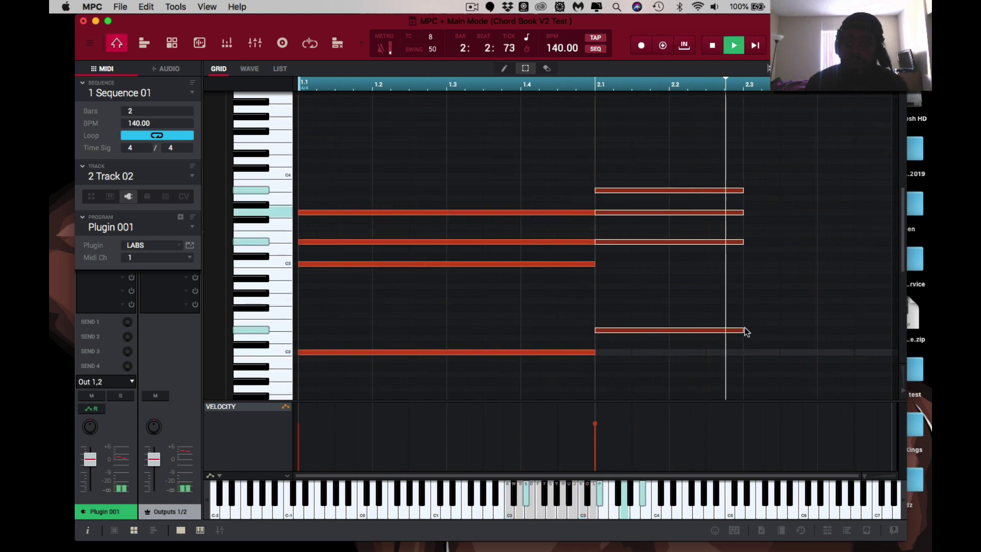
left_click_drag(746, 331, 805, 339)
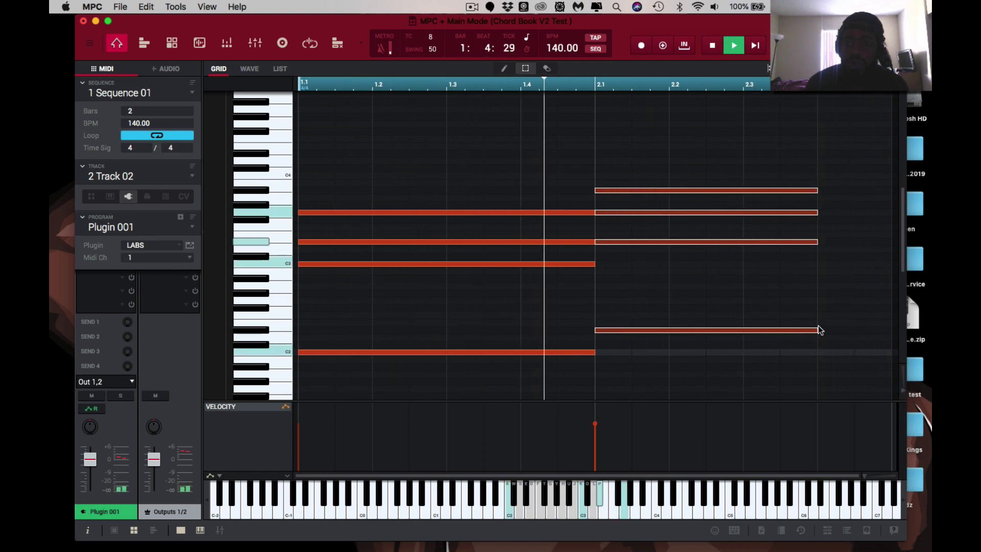
key("space")
Step: Undo the recent edits to return to four bars and bring back the chords from beat 2.3 onward
key("super+z")
key("super+z")
key("super+z")
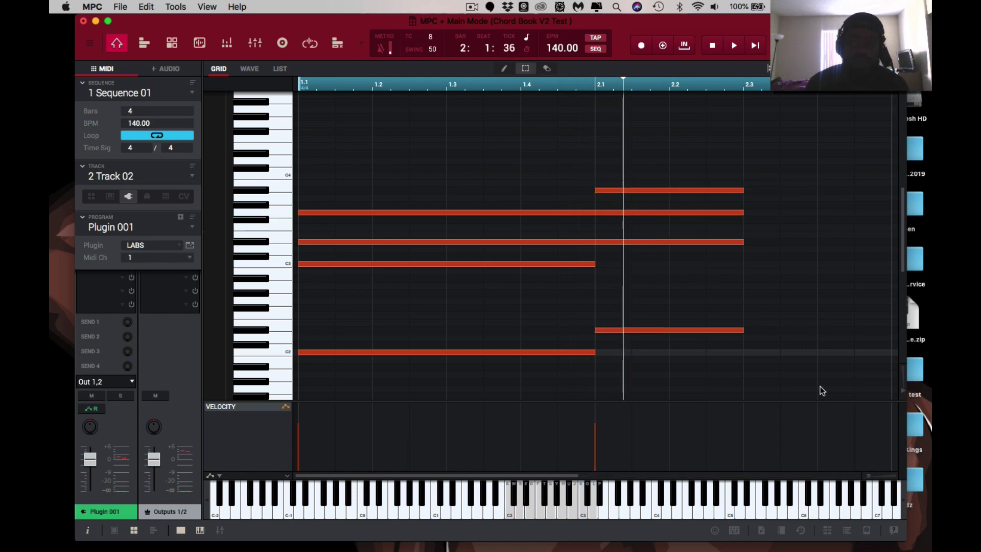
left_click(869, 477)
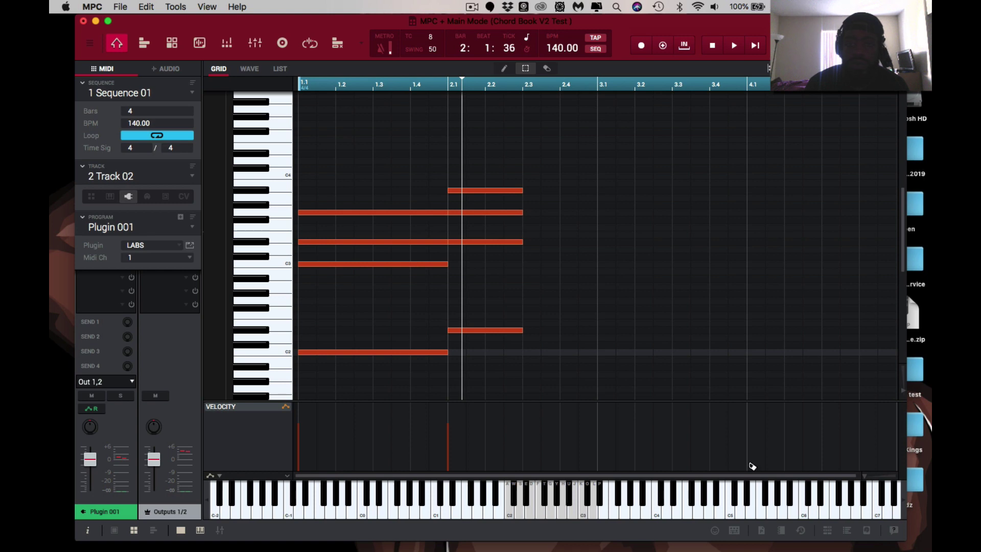
key("super+v")
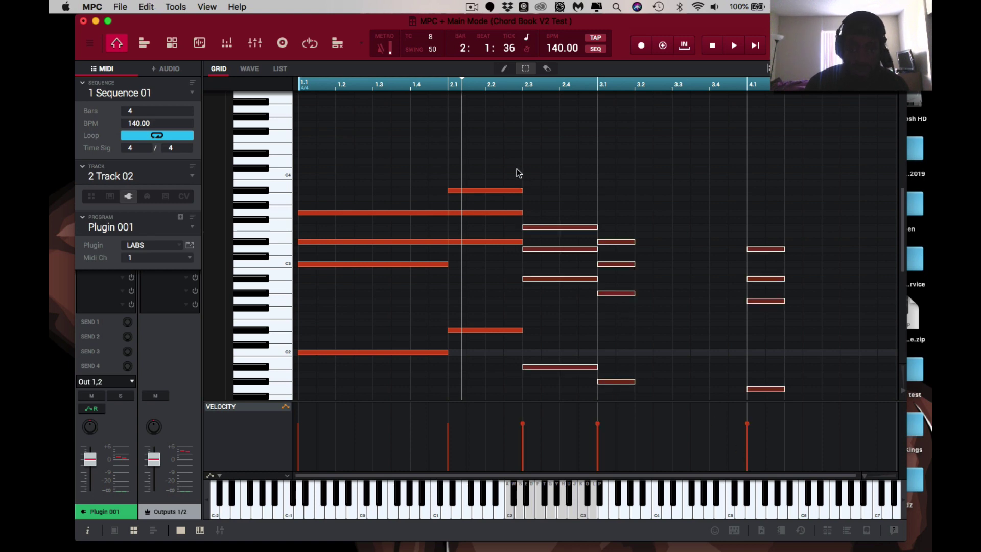
Step: Select the chords from beat 2.3 onward and cut the sequence to its first two bars
left_click_drag(517, 170, 517, 355)
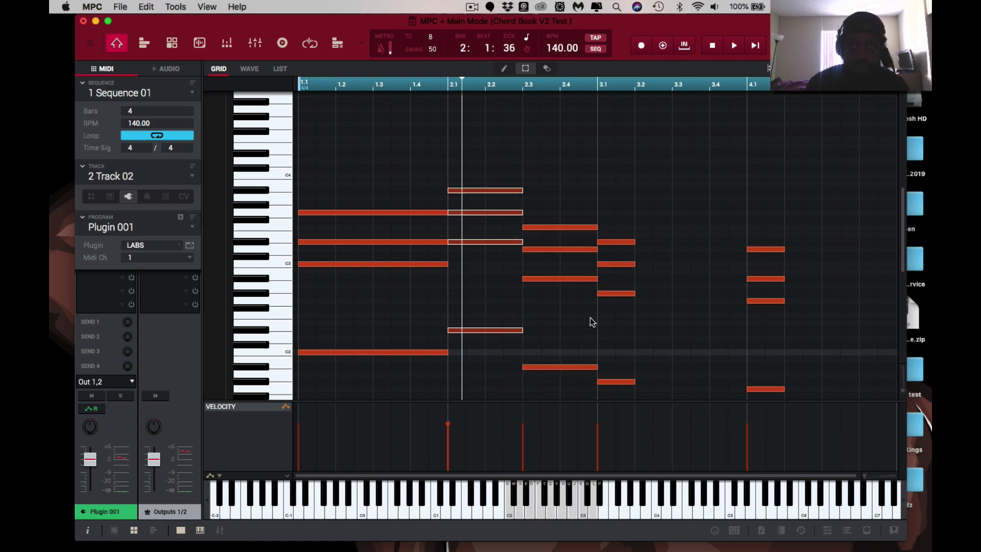
left_click(626, 210)
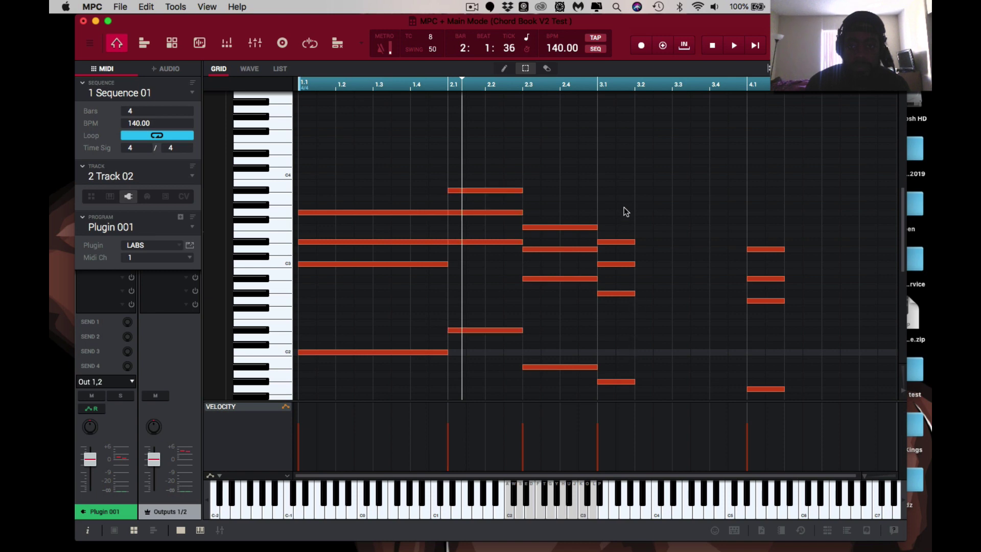
left_click_drag(780, 217, 588, 424)
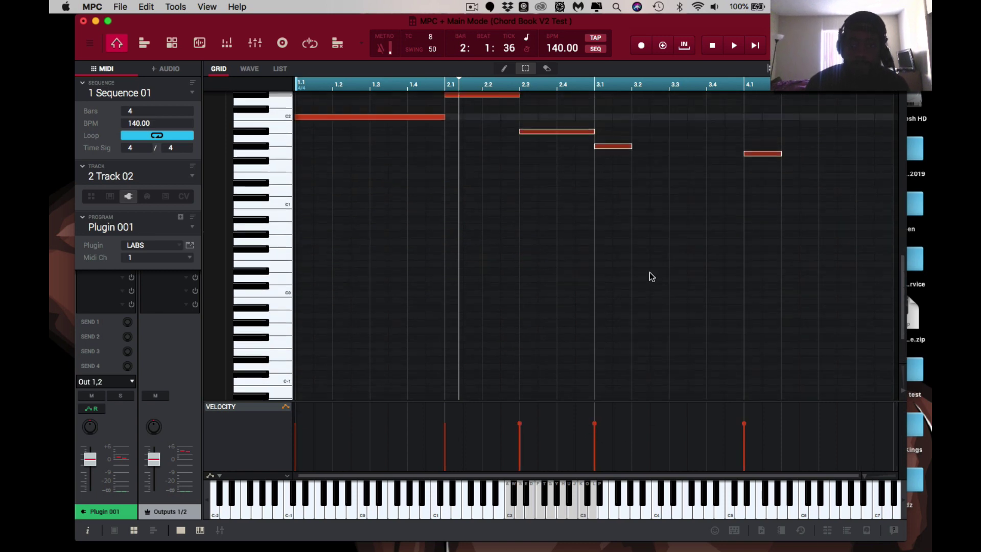
left_click_drag(806, 204, 597, 425)
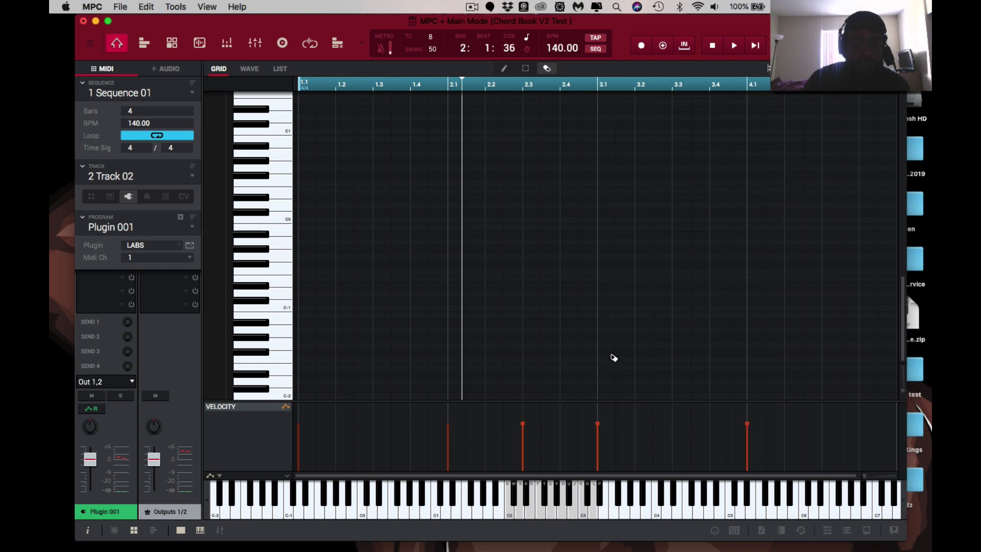
scroll(679, 256, "up", 10)
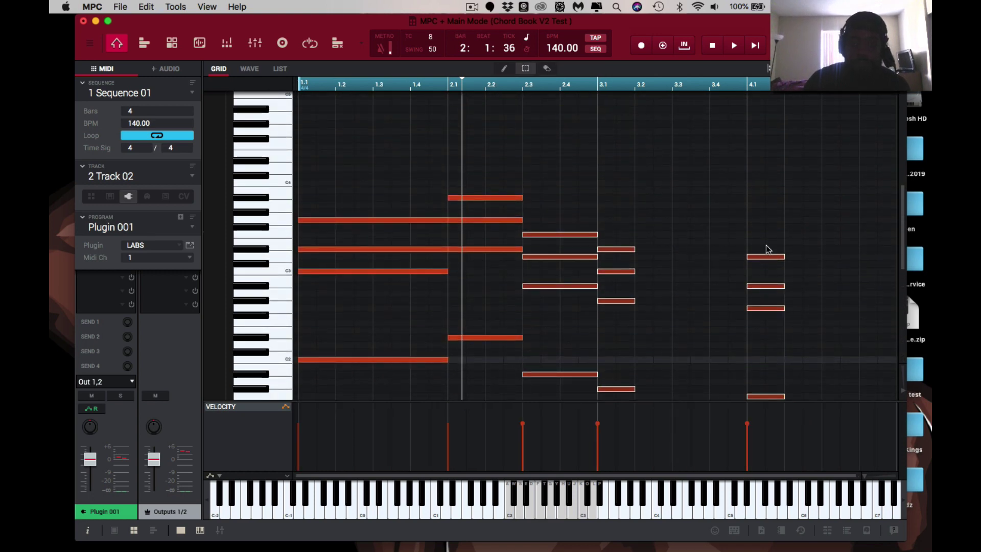
key("space")
key("super+z")
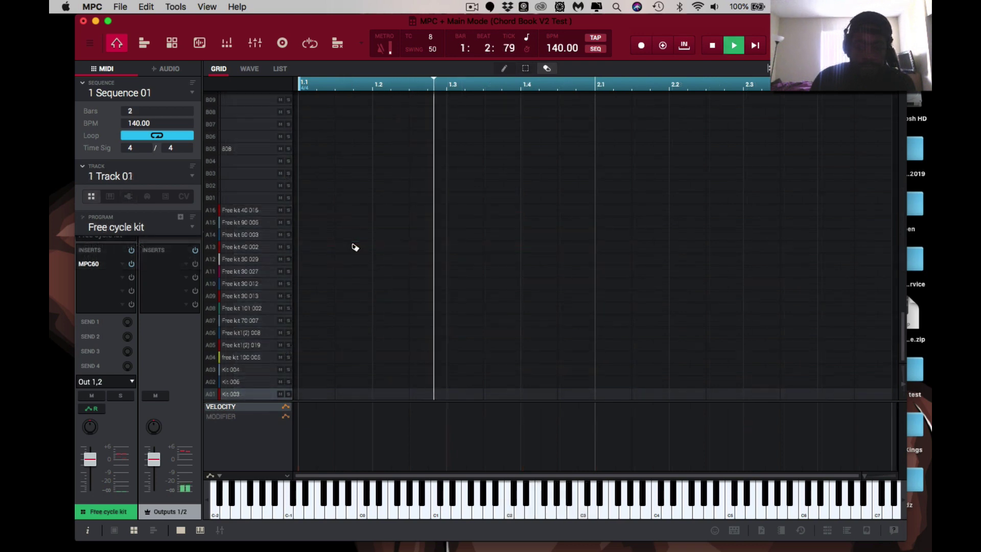
Step: Record and overdub a drum pattern with the Free cycle kit on Track 01
key("s")
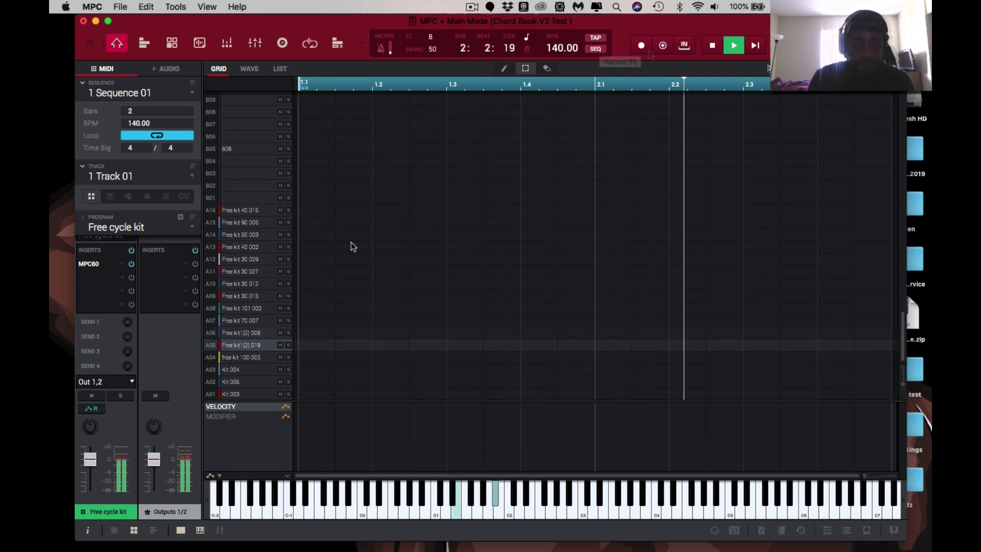
left_click(642, 46)
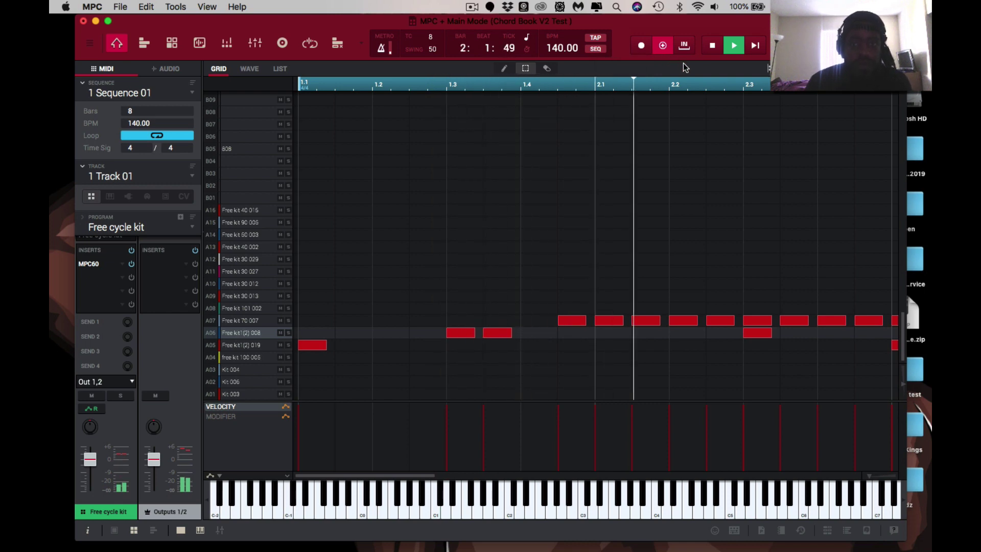
left_click(661, 47)
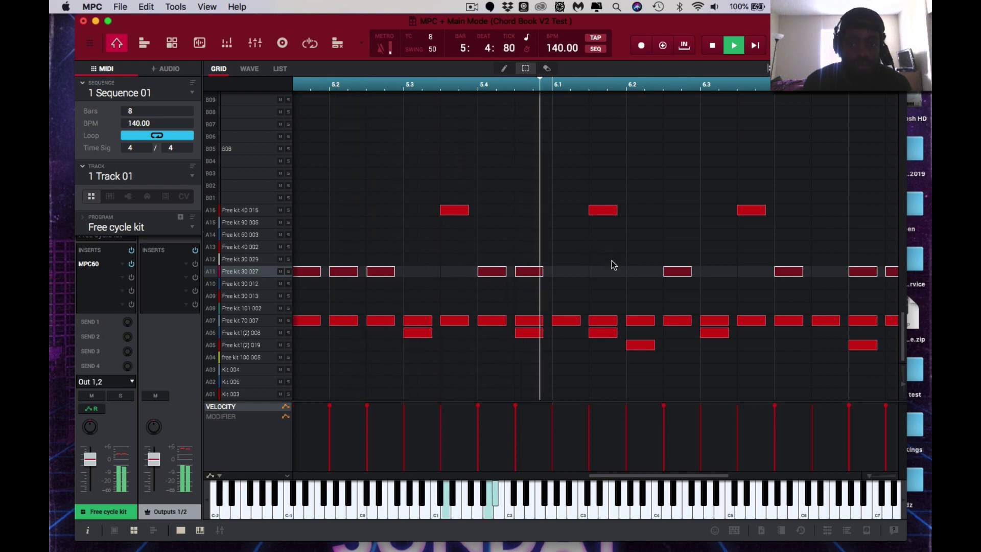
Step: Copy all of Track 02's chord notes and paste them at the start of unused track 3
key("Down")
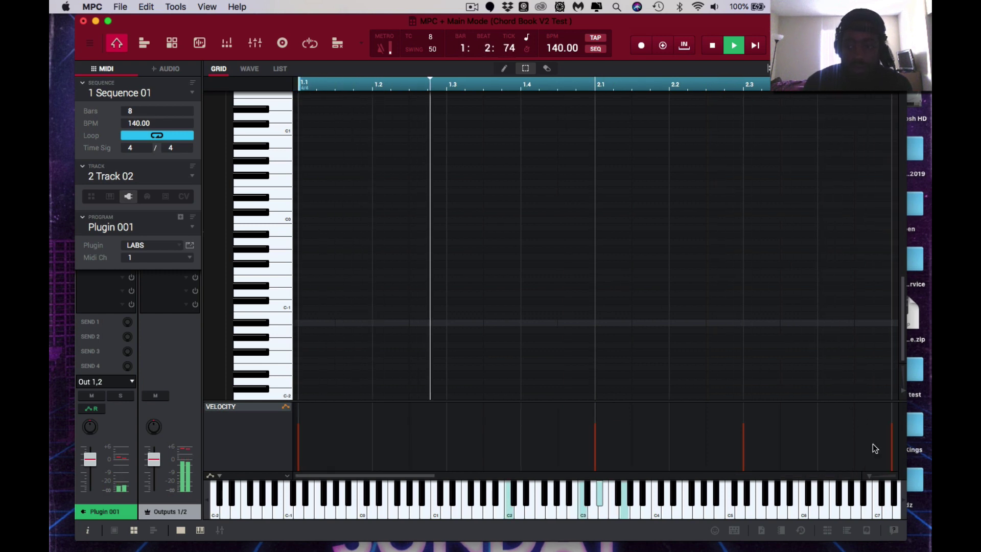
scroll(818, 460, "down", 5)
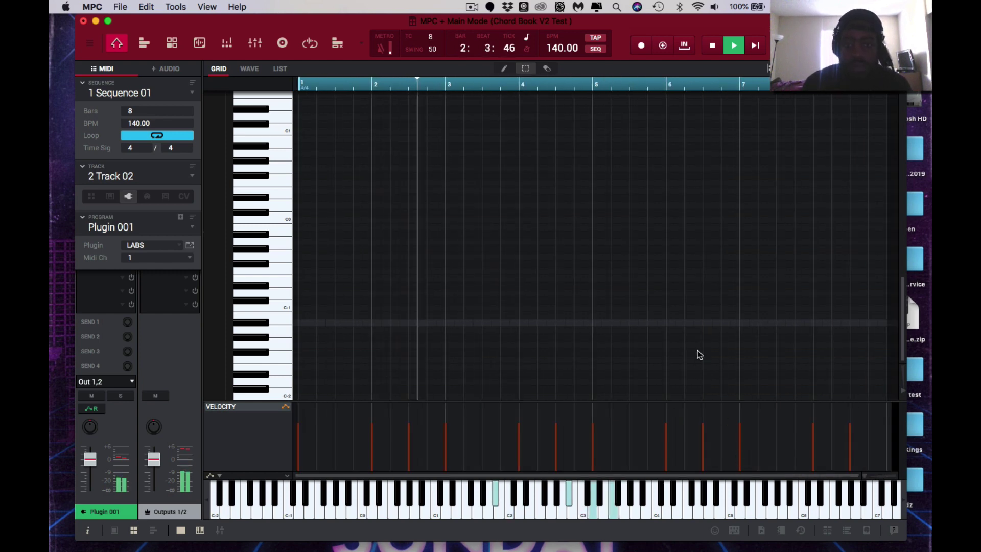
key("space")
scroll(658, 309, "up", 8)
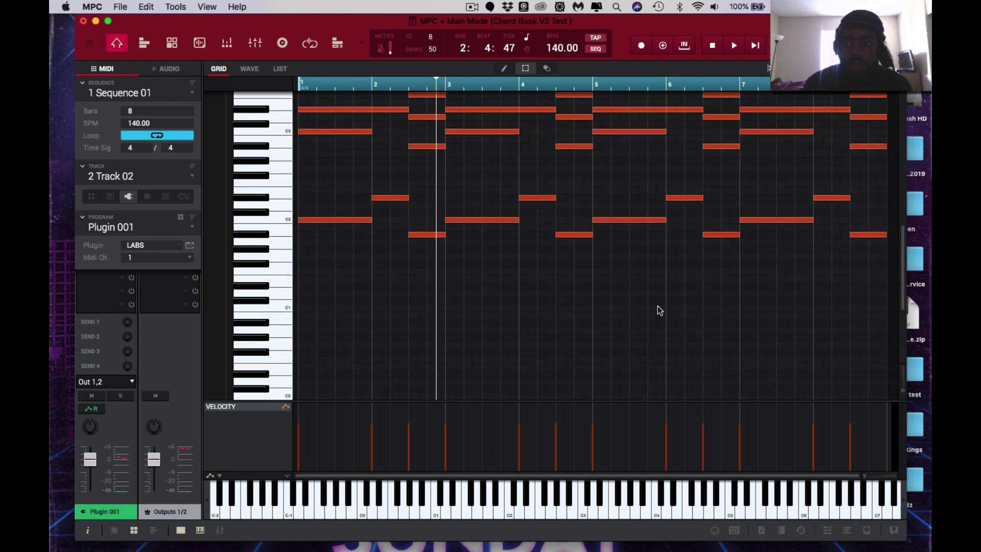
key("super+a")
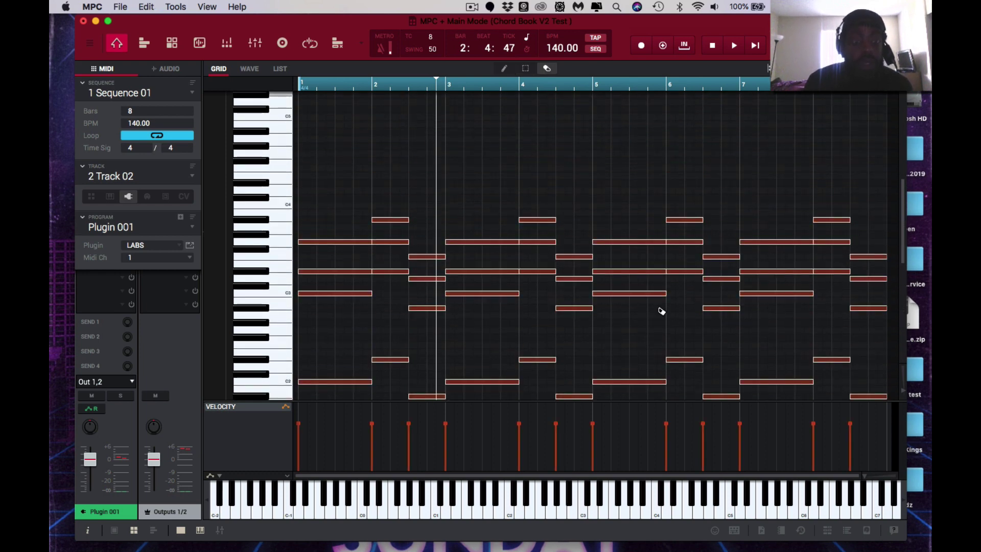
key("super+c")
key("Right")
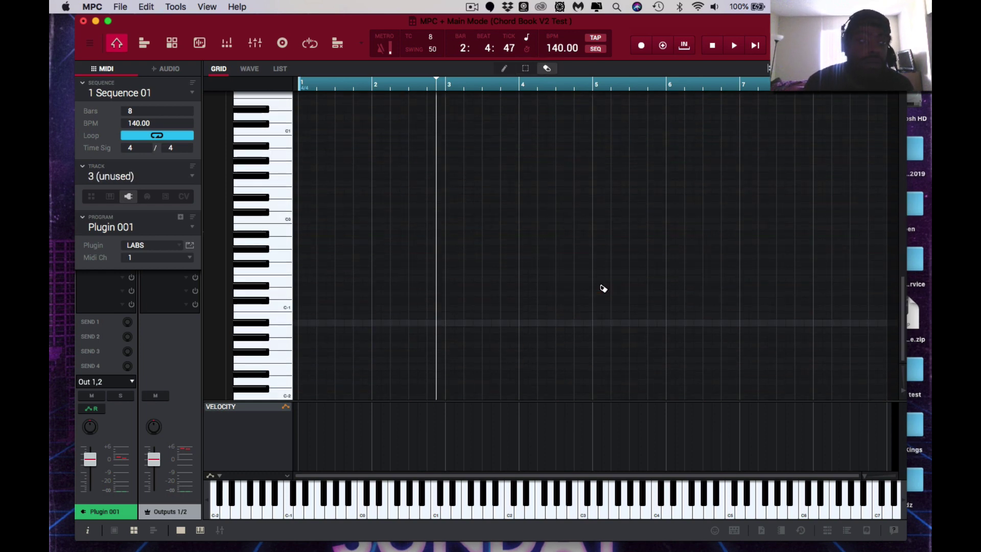
left_click(302, 86)
key("super+v")
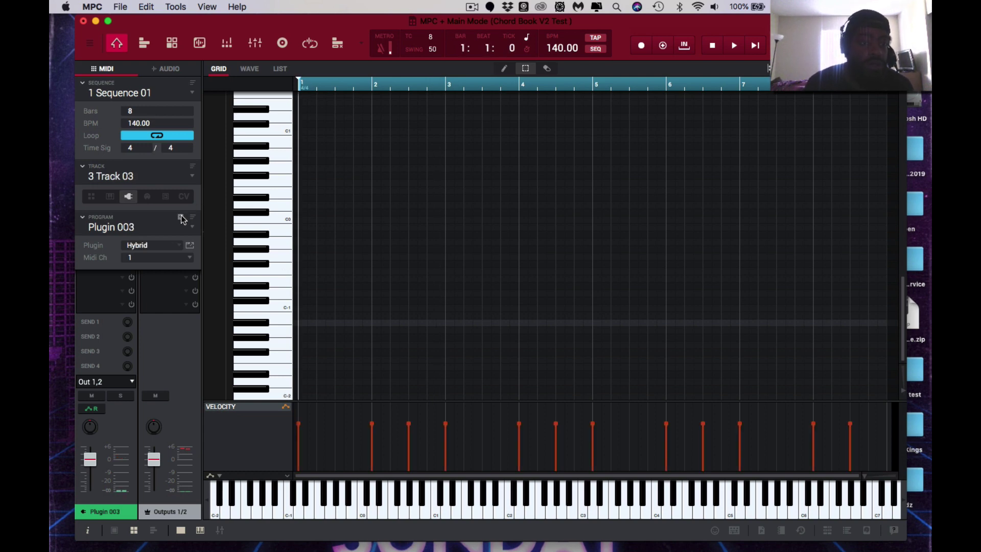
Step: Replace the Hybrid plugin of Plugin 003 with Spitfire Audio's LABS and load the Strings: Ensemble preset
left_click(187, 246)
left_click(188, 180)
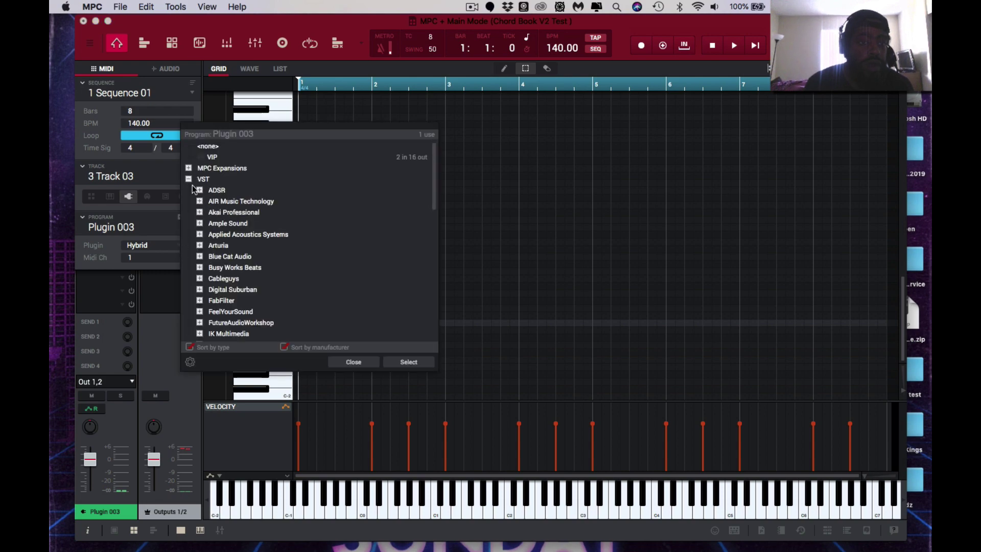
scroll(205, 230, "down", 10)
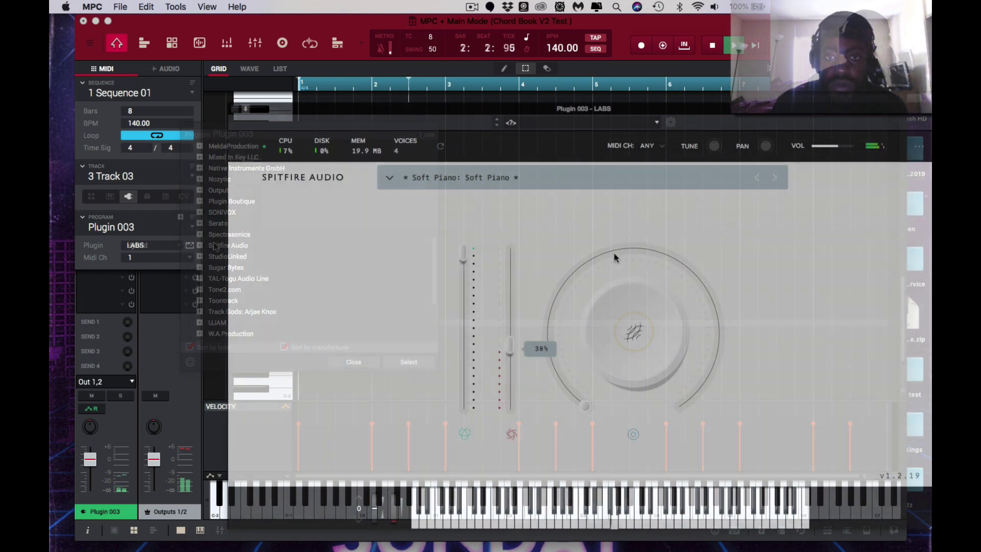
left_click(774, 176)
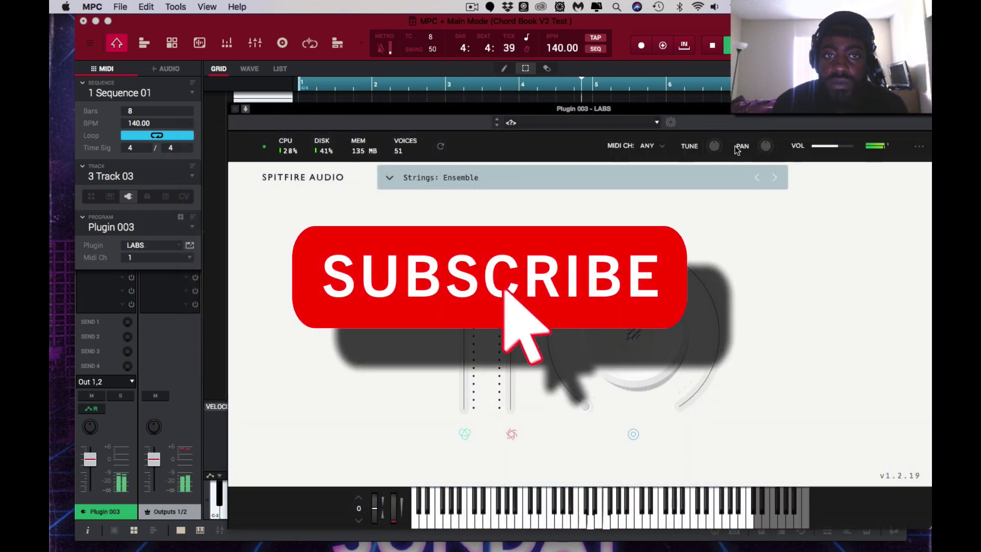
Step: Lower the second slider of the LABS Strings Ensemble to about 80% and set its reverb to 30%
left_click_drag(715, 109, 670, 103)
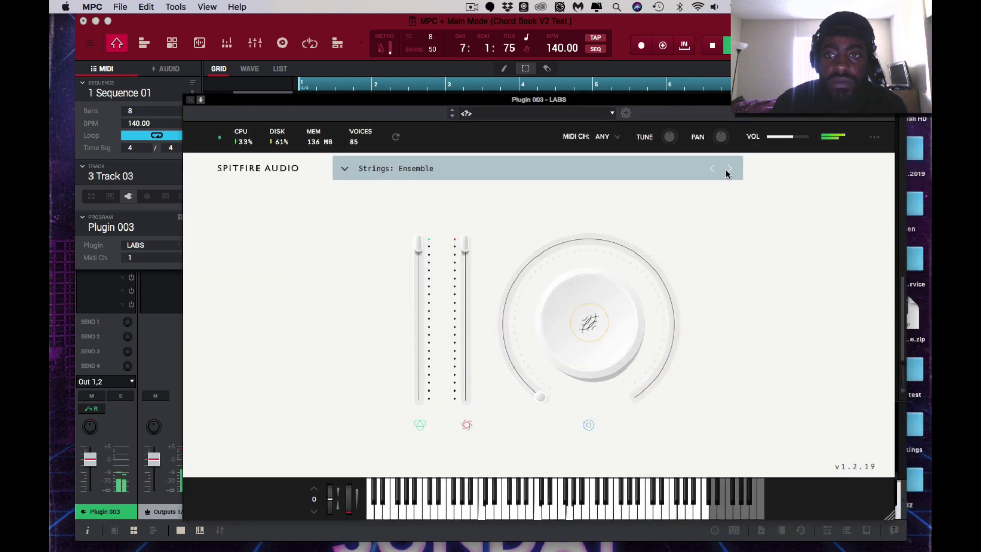
left_click_drag(469, 250, 472, 277)
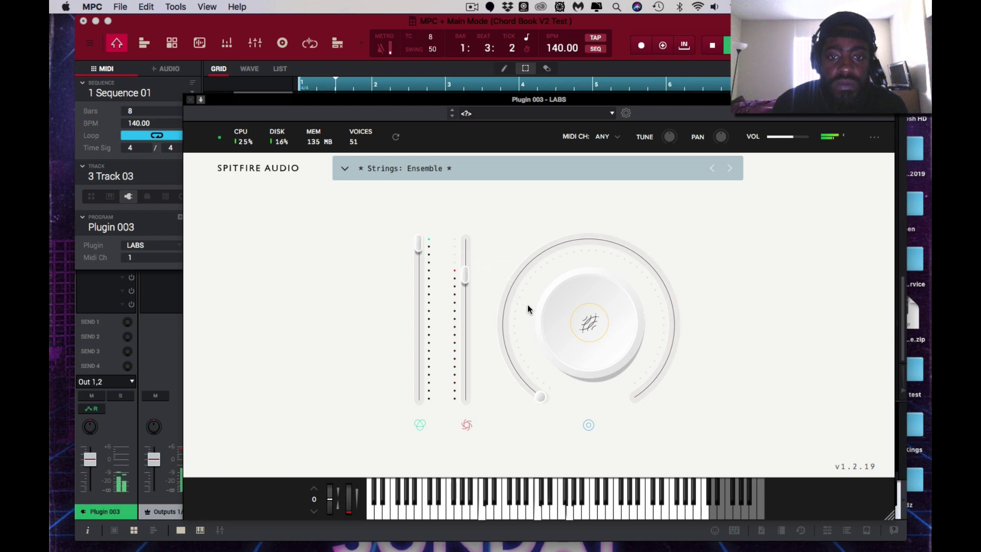
left_click_drag(539, 395, 505, 292)
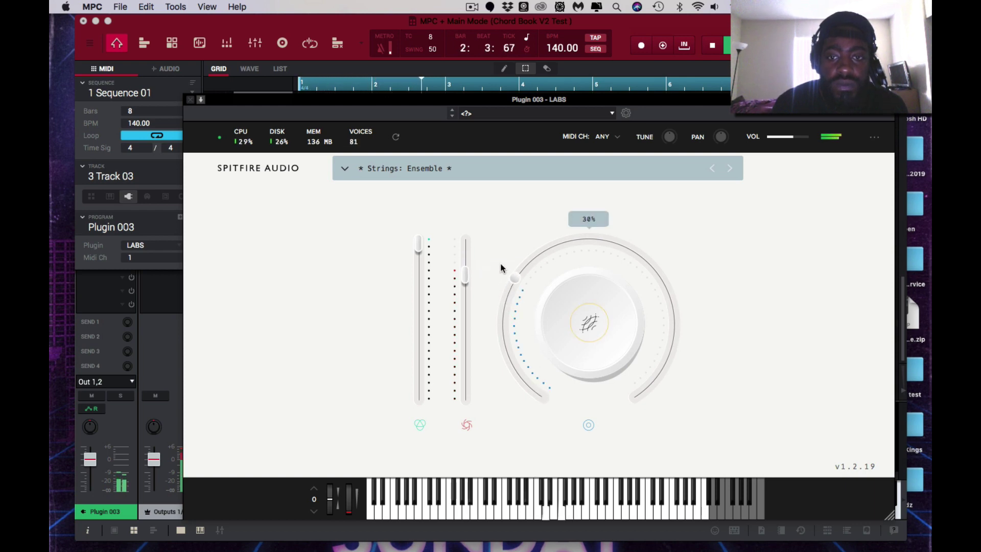
Step: Set the release of the Strings Ensemble to 36%, close the plugin window and save the project
left_click(586, 323)
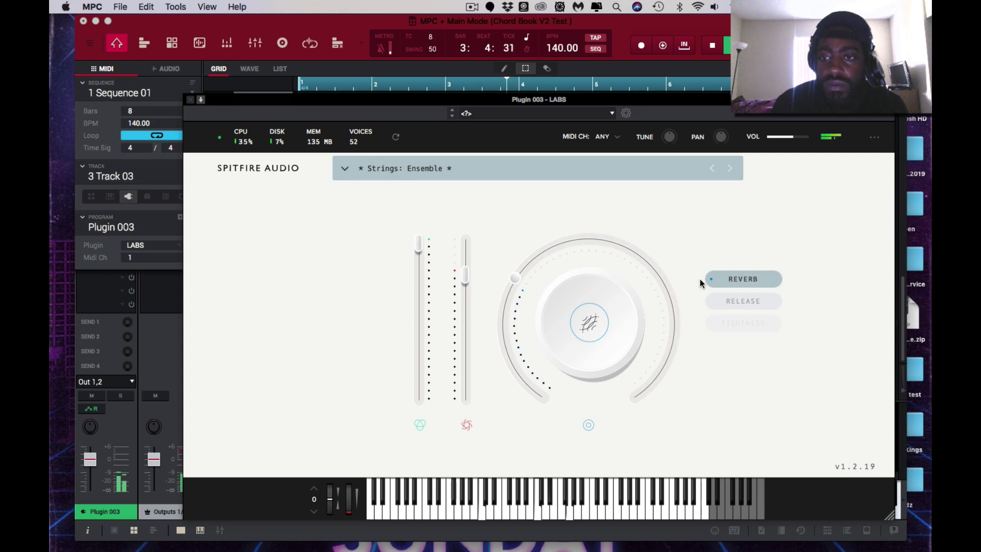
left_click(730, 301)
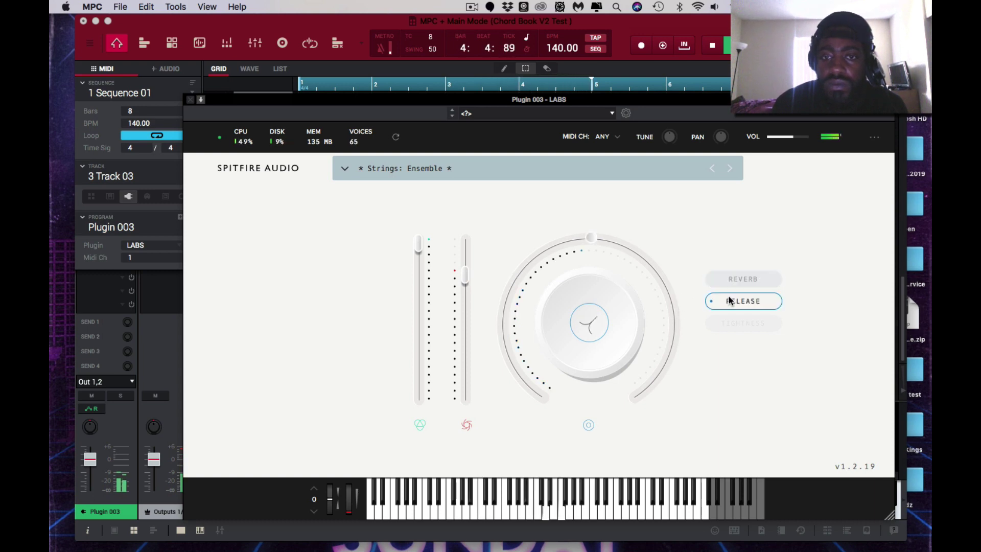
left_click_drag(588, 239, 543, 255)
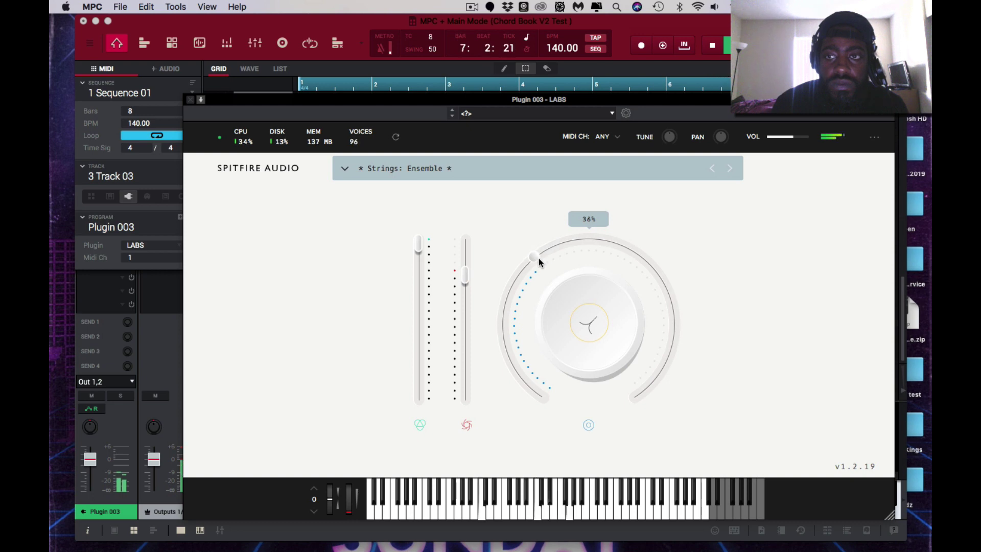
left_click(190, 101)
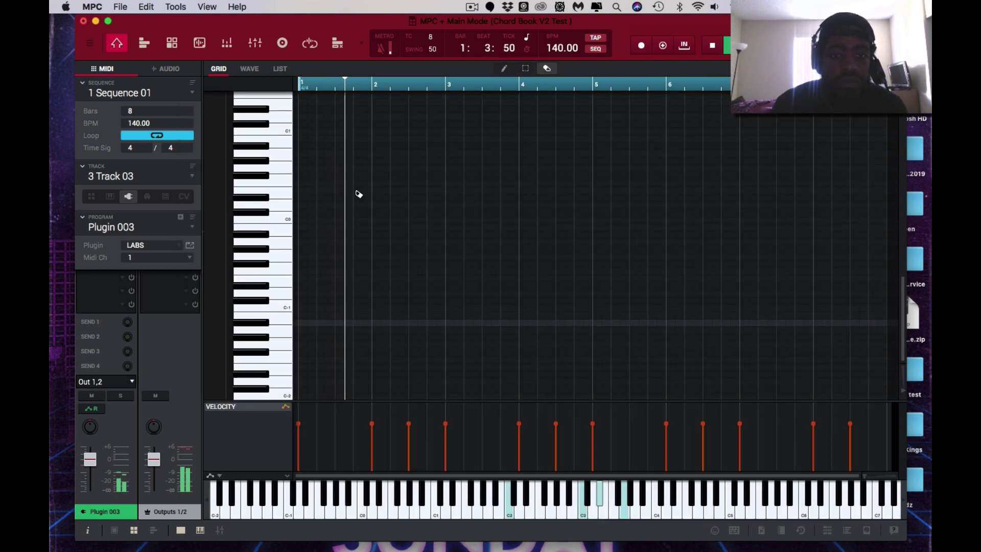
key("super+s")
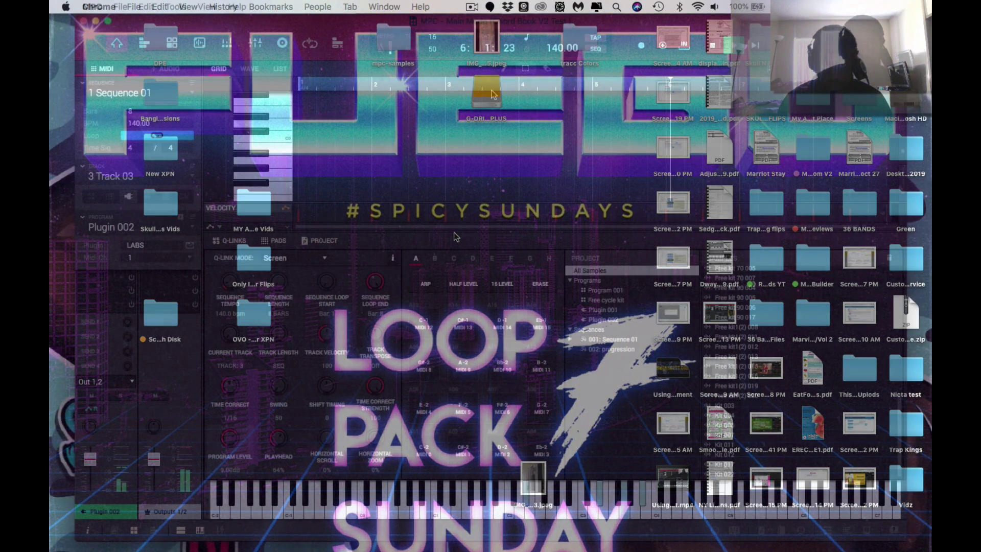
Step: Play back Sequence 01 with the strings layered over the piano chords and drums, stop it and save the project
key("space")
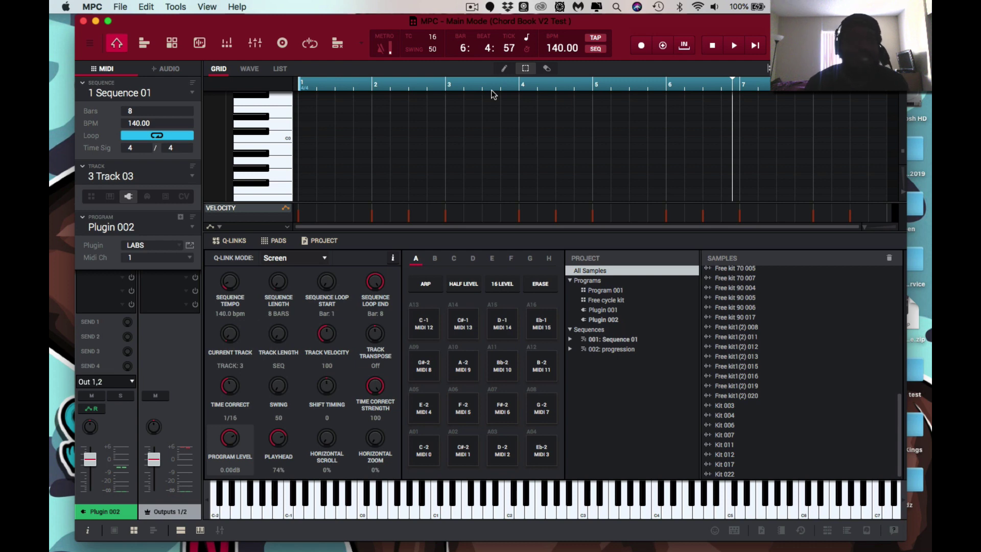
key("space")
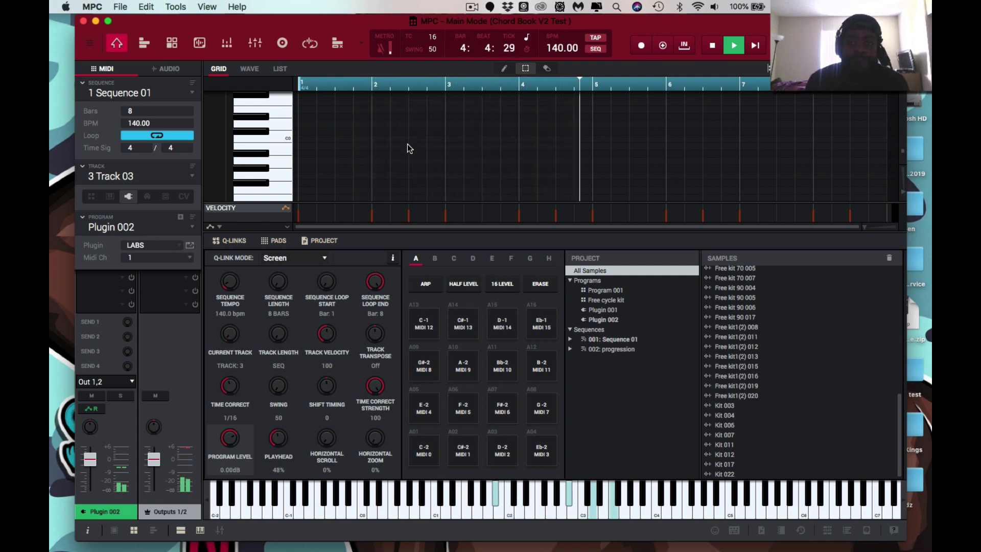
key("space")
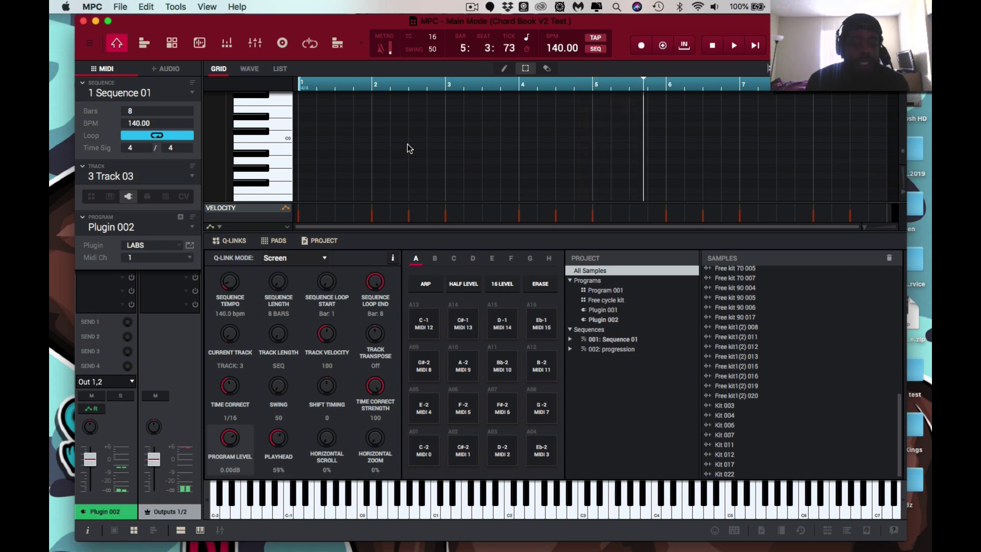
key("super+s")
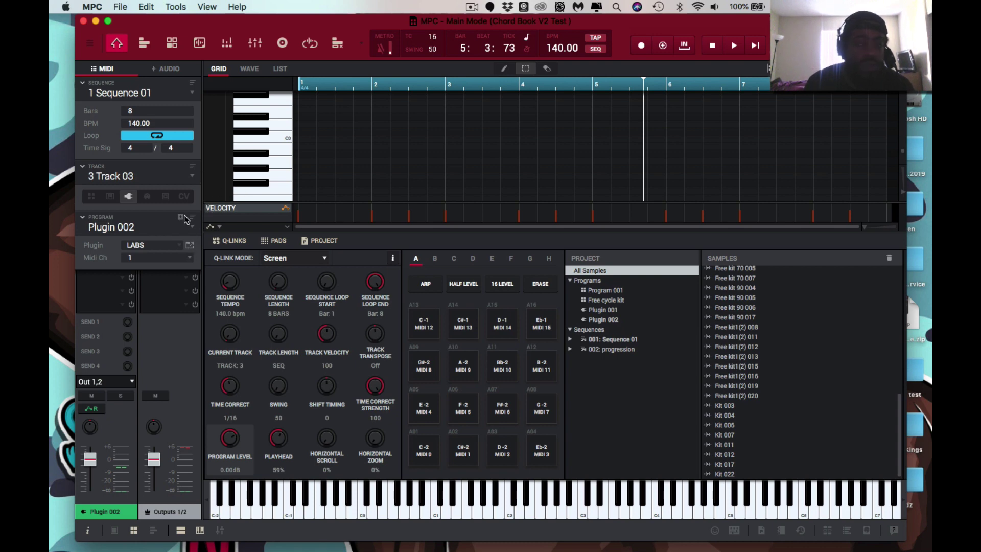
Step: Put a copy of Track 03's chord notes at the start of unused track 4
key("plus")
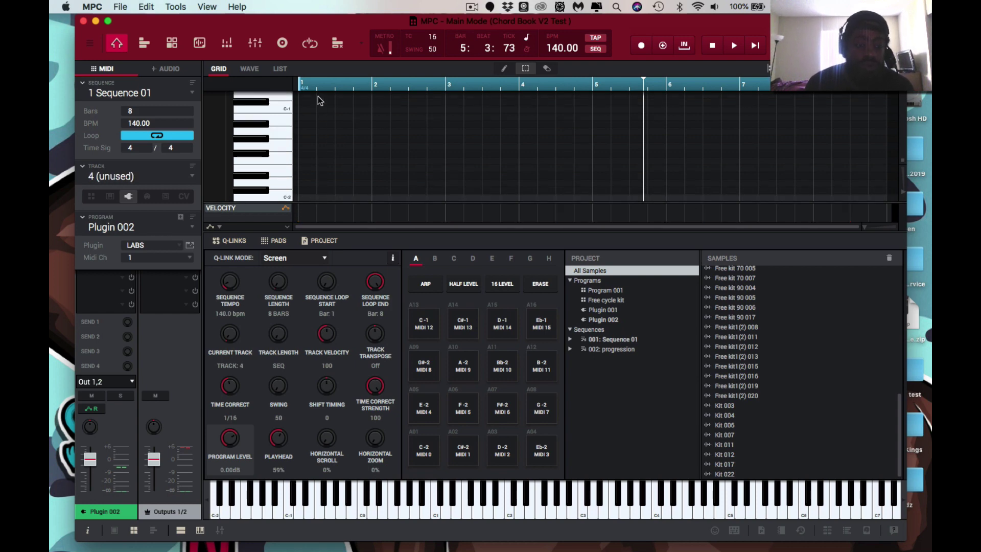
key("e")
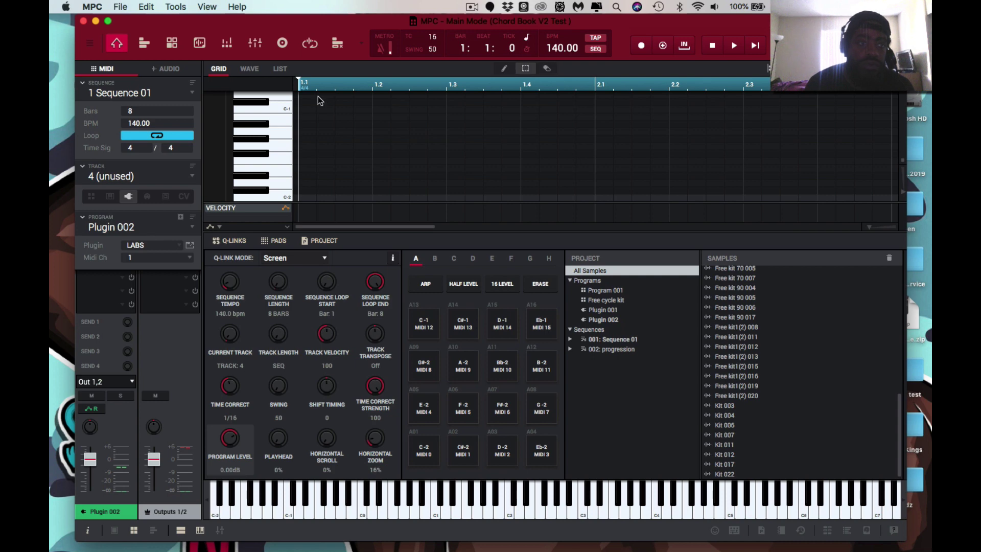
key("e")
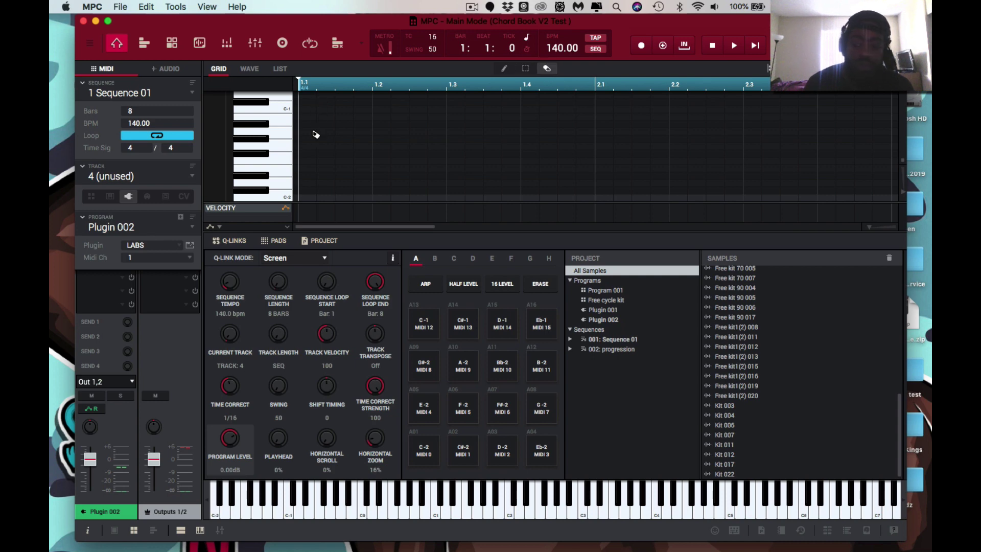
key("super+z")
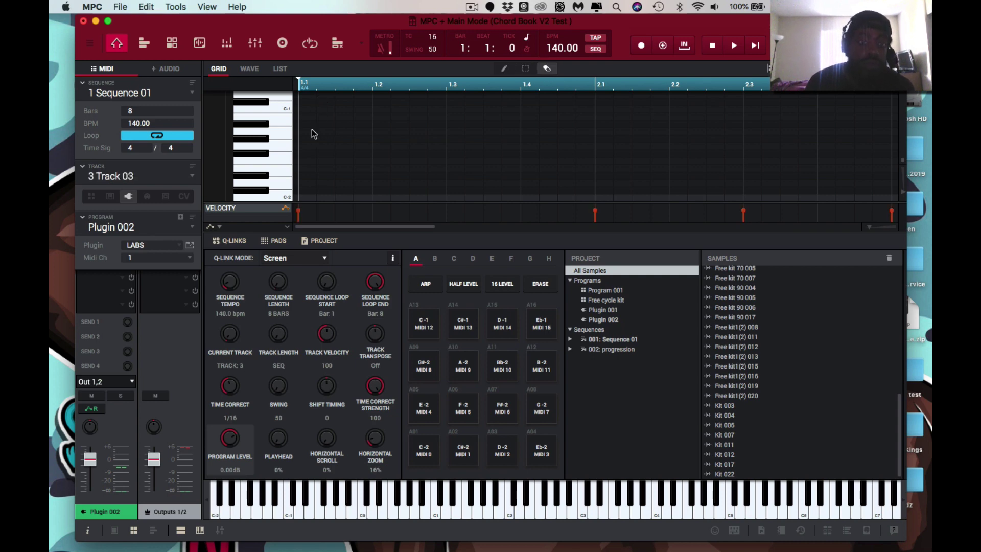
key("super+z")
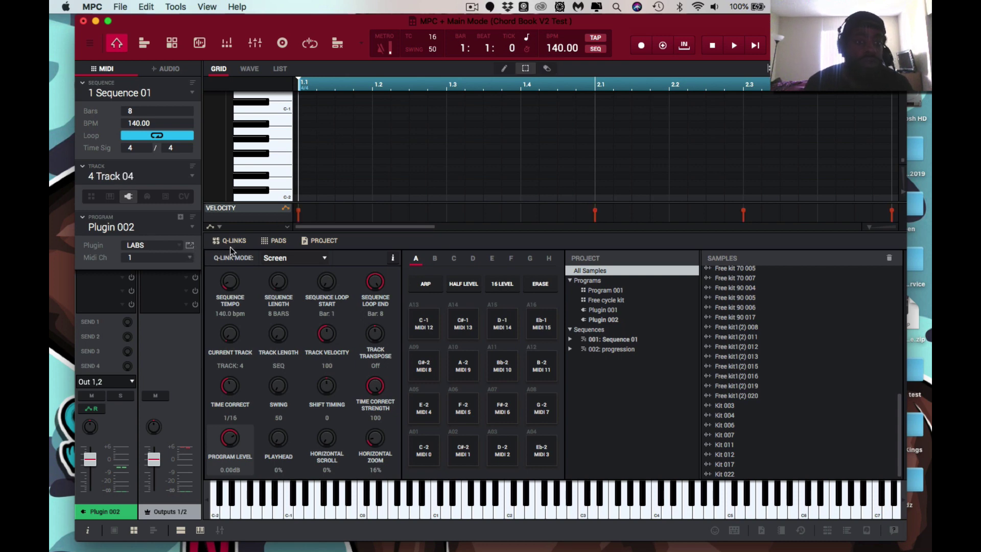
Step: Create a new plugin program for Track 04 and assign Spitfire Audio's VST LABS to it
left_click(181, 218)
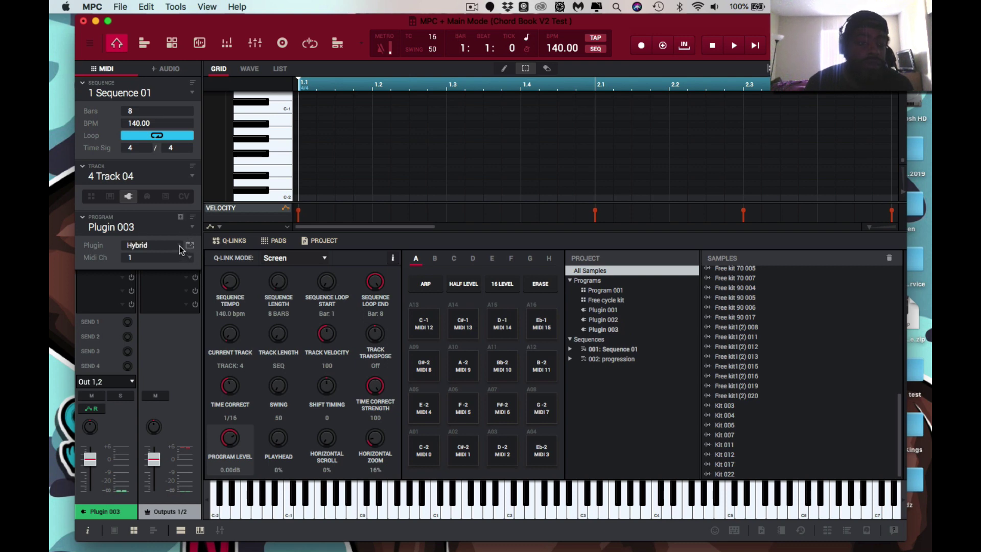
left_click(180, 246)
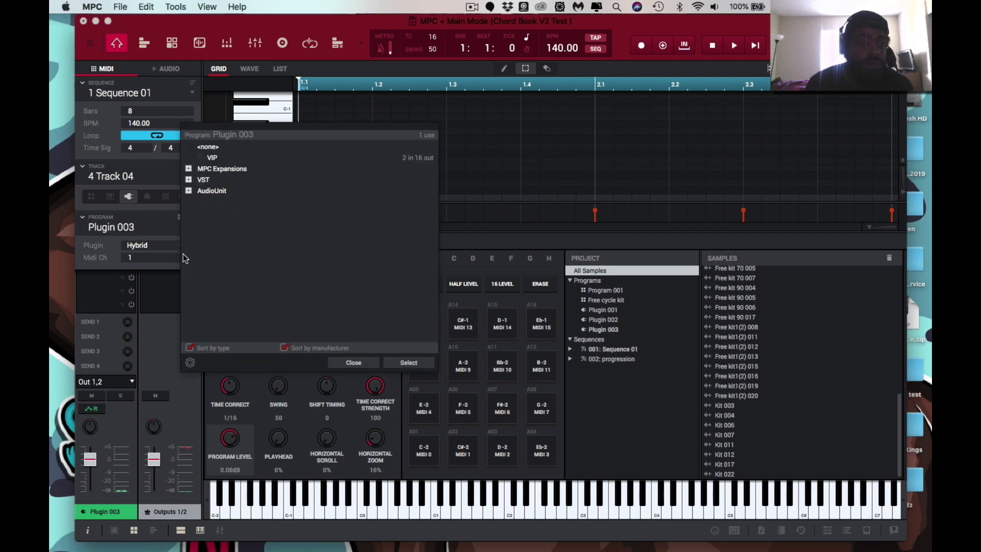
left_click(188, 179)
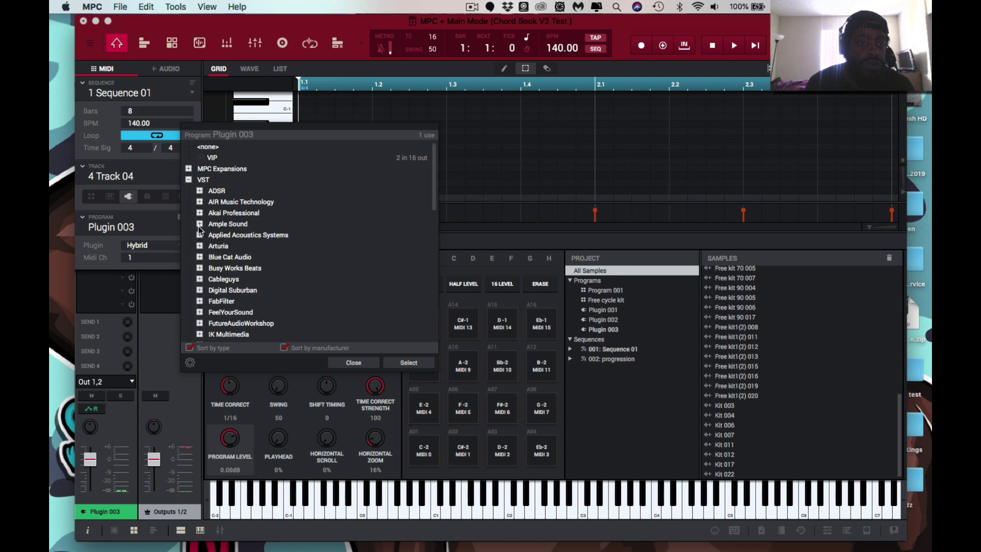
scroll(202, 240, "down", 6)
scroll(203, 241, "down", 5)
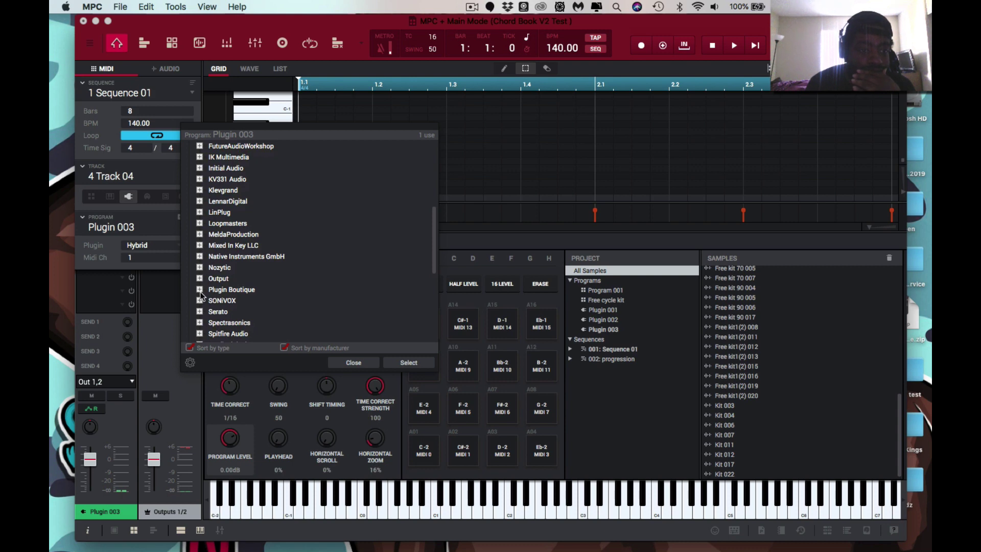
scroll(201, 295, "down", 1)
scroll(201, 295, "up", 1)
scroll(200, 296, "down", 1)
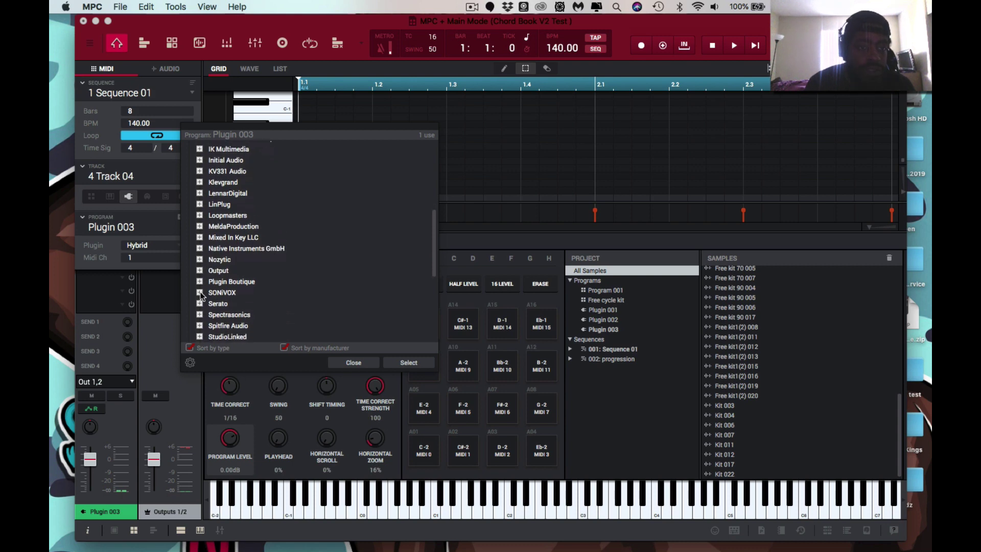
scroll(201, 295, "down", 5)
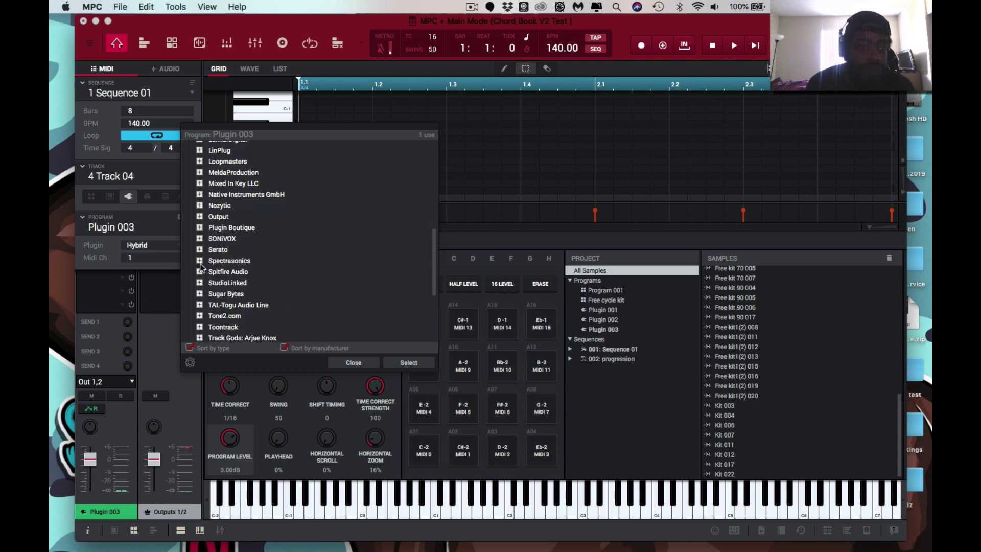
left_click(200, 272)
double_click(227, 283)
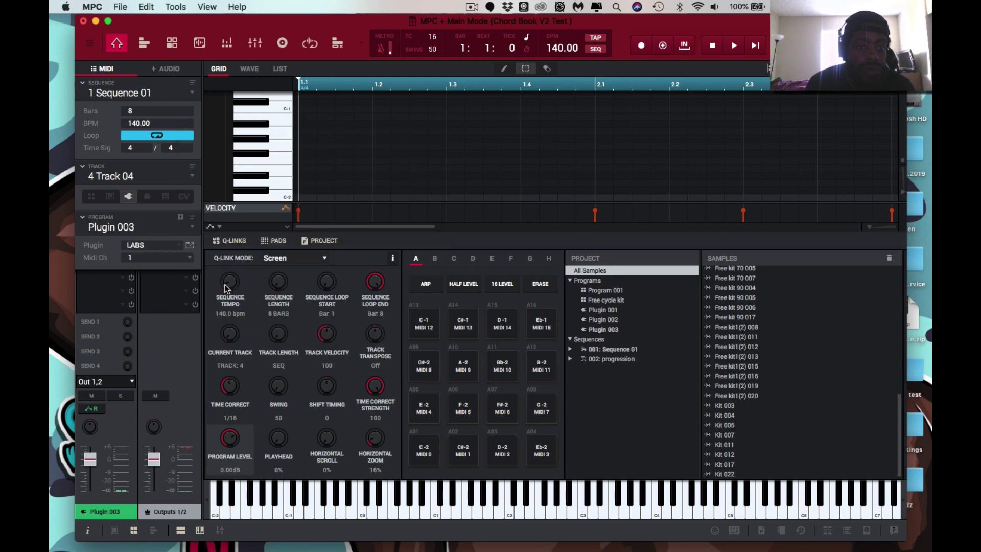
Step: Load the Electric Piano: Chorus preset in the LABS instance of Plugin 003
left_click(191, 248)
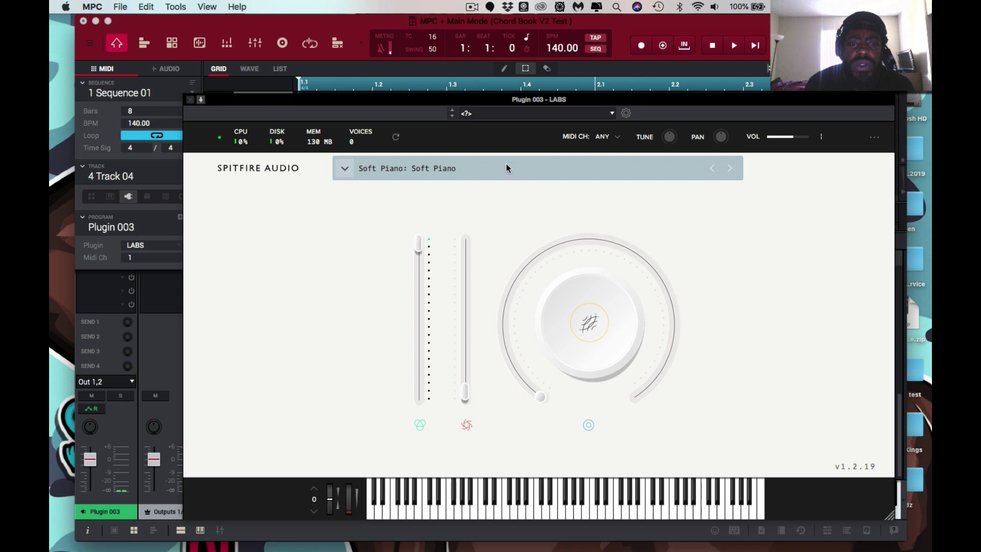
left_click(483, 172)
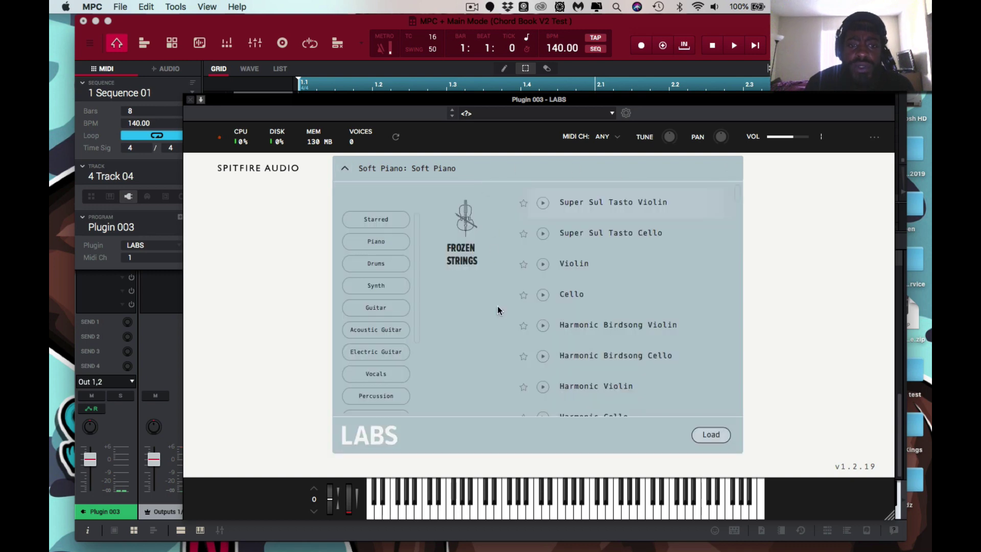
scroll(499, 310, "down", 3)
scroll(499, 310, "down", 5)
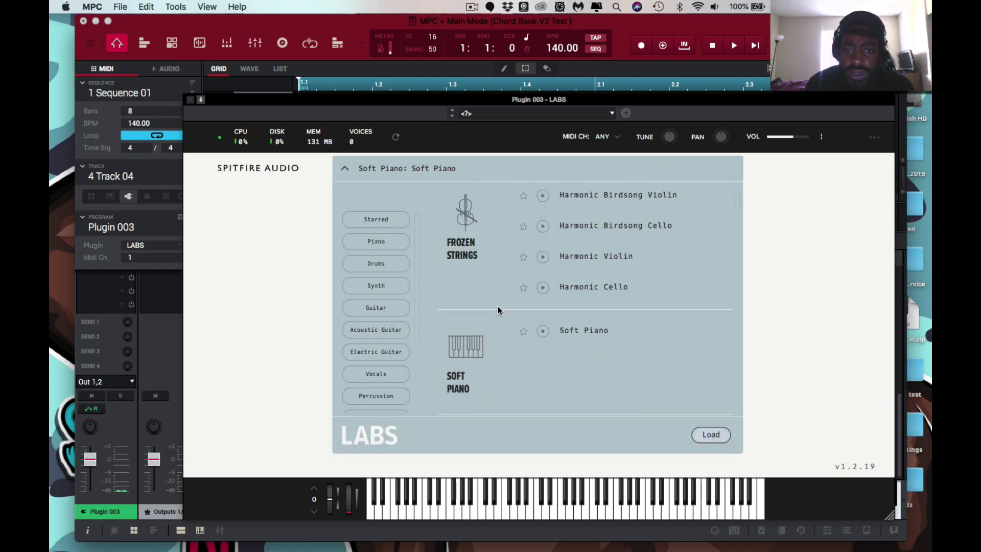
scroll(498, 310, "down", 4)
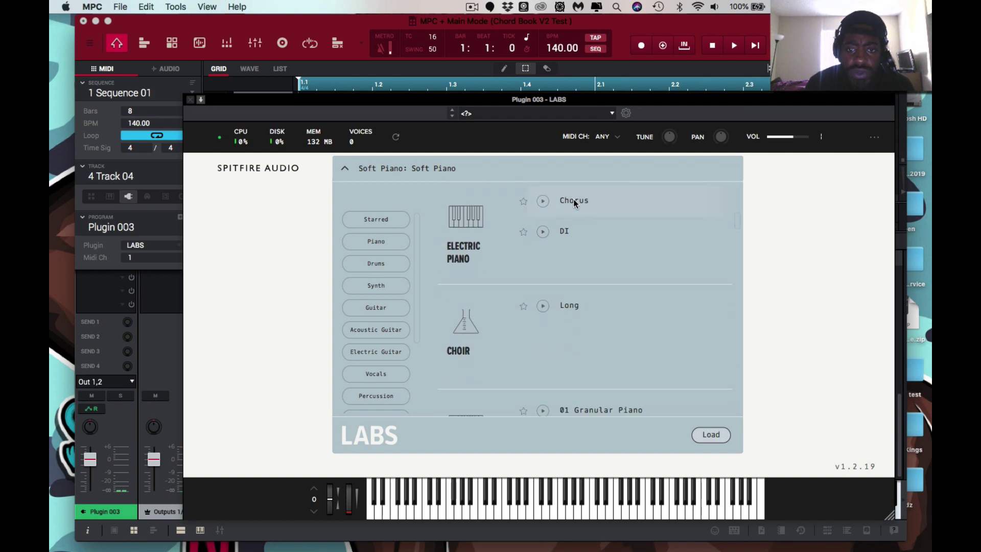
left_click(574, 200)
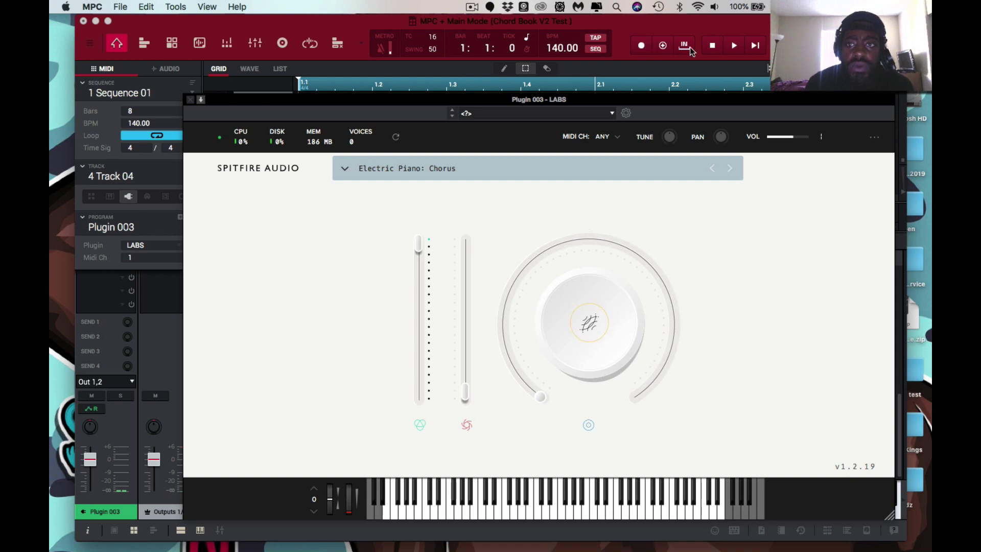
Step: Play the sequence and solo the Plugin 003 electric piano
left_click(730, 51)
left_click(731, 48)
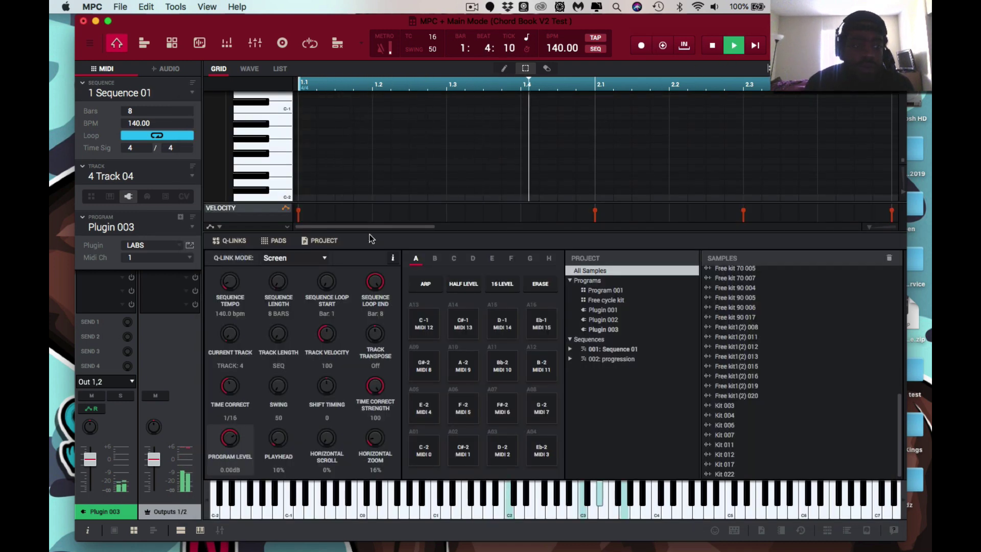
left_click(122, 398)
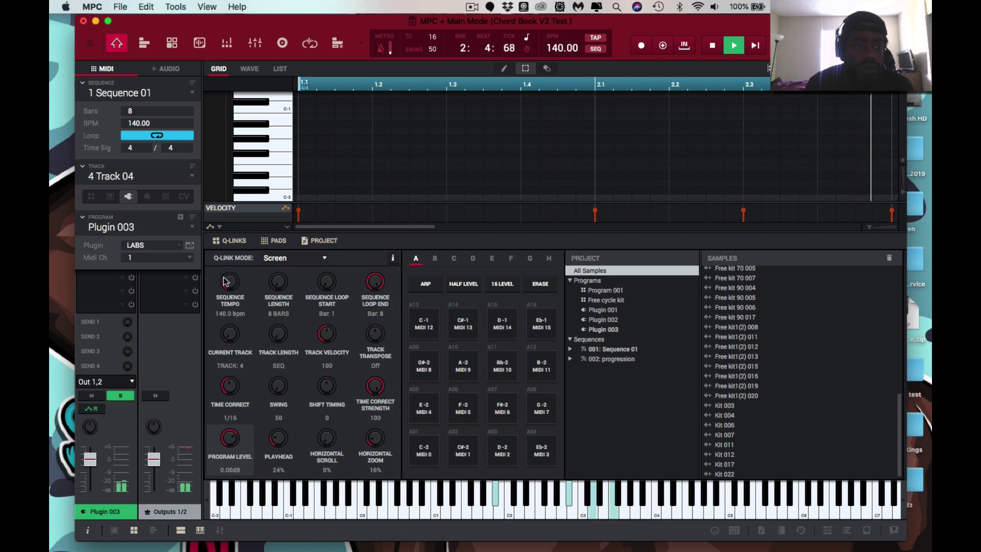
Step: Raise the second slider of the LABS Electric Piano Chorus to about 65% and its reverb to about 40%
left_click(189, 246)
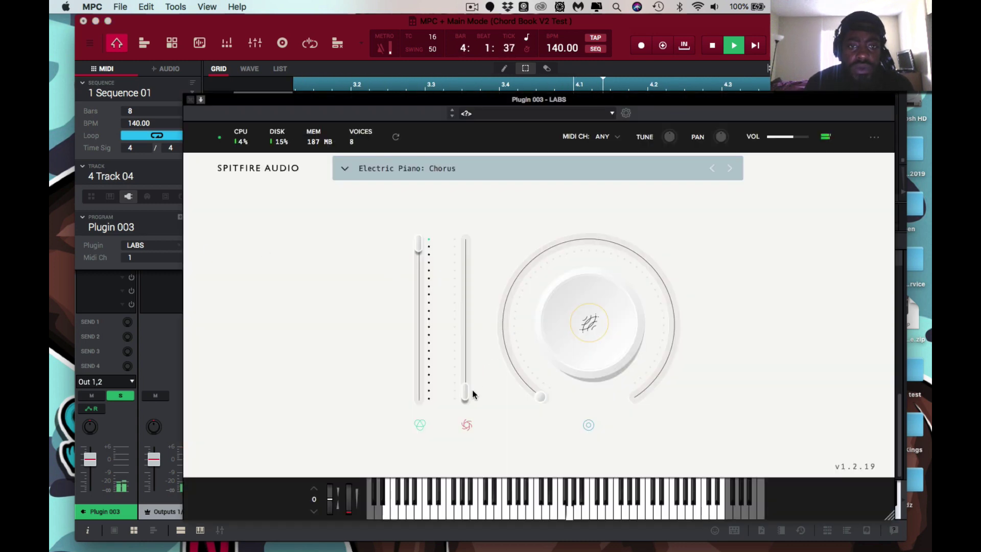
left_click_drag(466, 391, 470, 295)
left_click_drag(539, 394, 517, 299)
left_click_drag(530, 233, 532, 237)
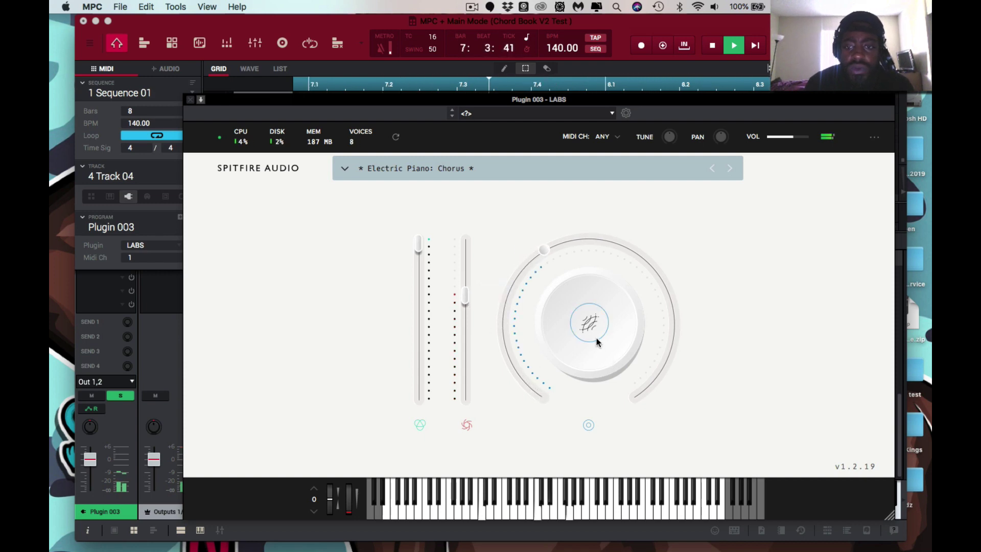
Step: Set the tightness of the electric piano to 57%, switch the dial to Variation and close the plugin window
mouse_move(613, 332)
left_click(709, 300)
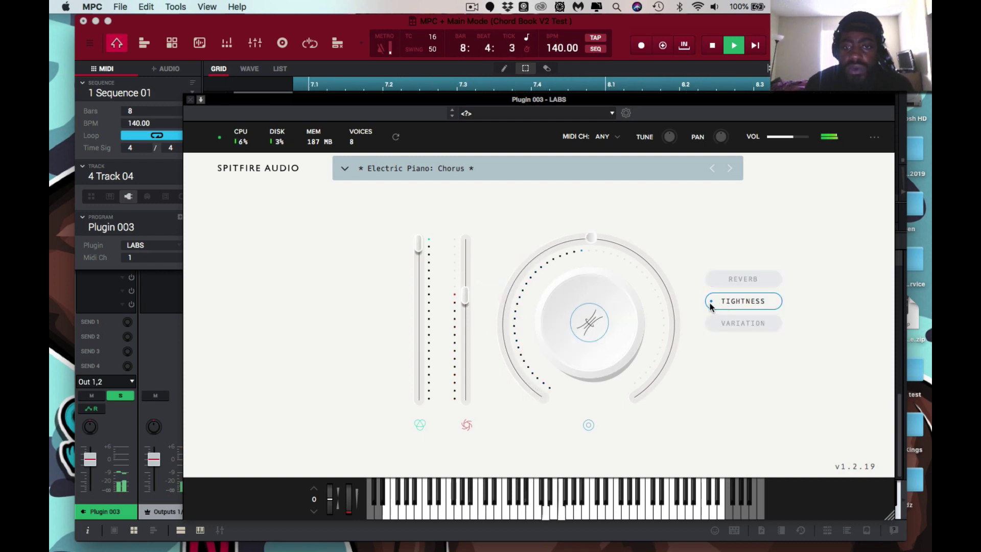
left_click_drag(598, 248, 616, 244)
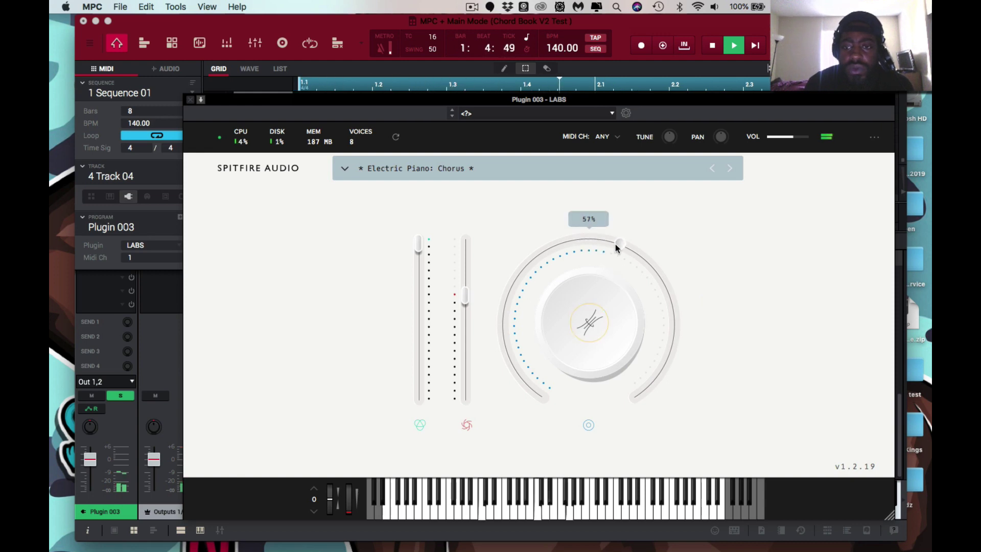
mouse_move(588, 320)
left_click(744, 324)
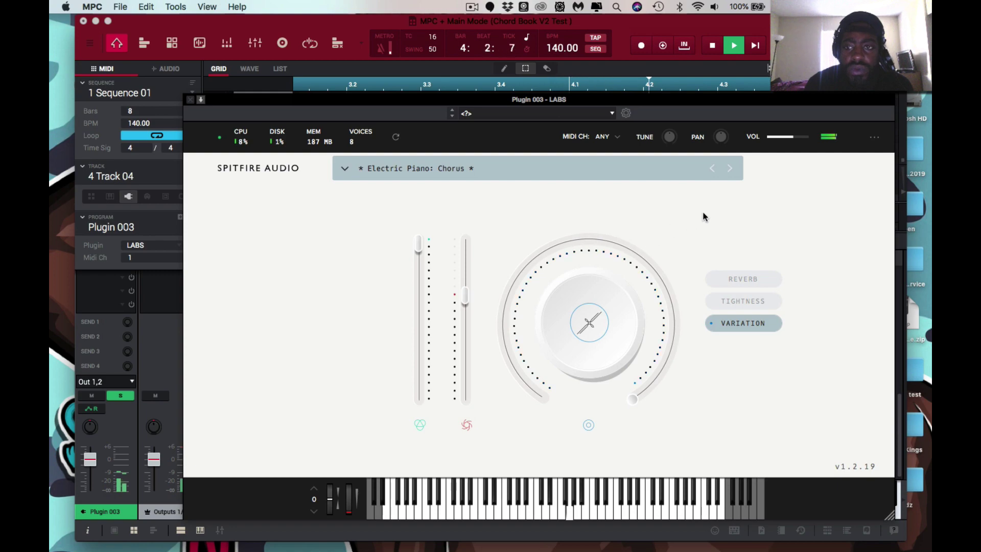
left_click(191, 99)
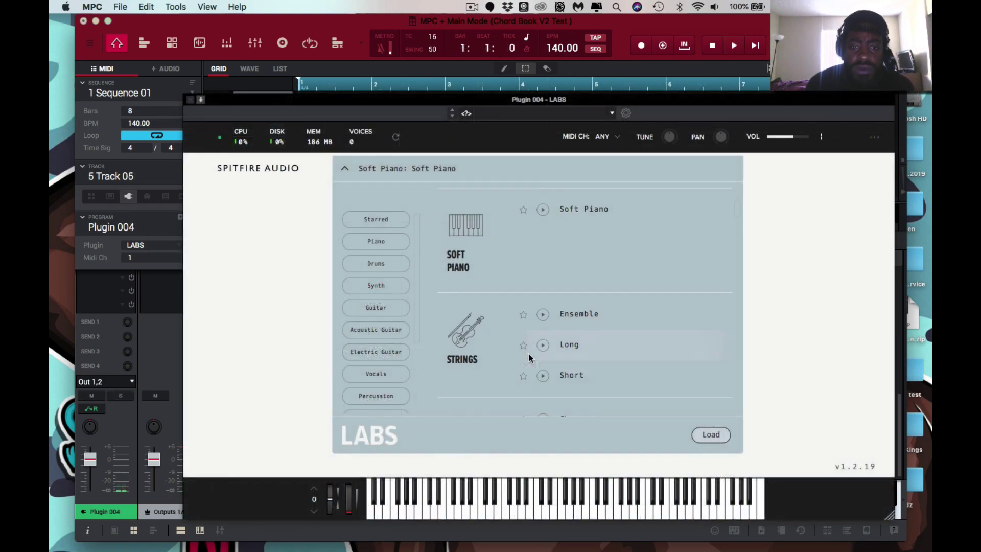
Step: Load the Choir: Long preset in the LABS instance of Plugin 004 on Track 05
scroll(529, 354, "down", 3)
scroll(529, 354, "down", 4)
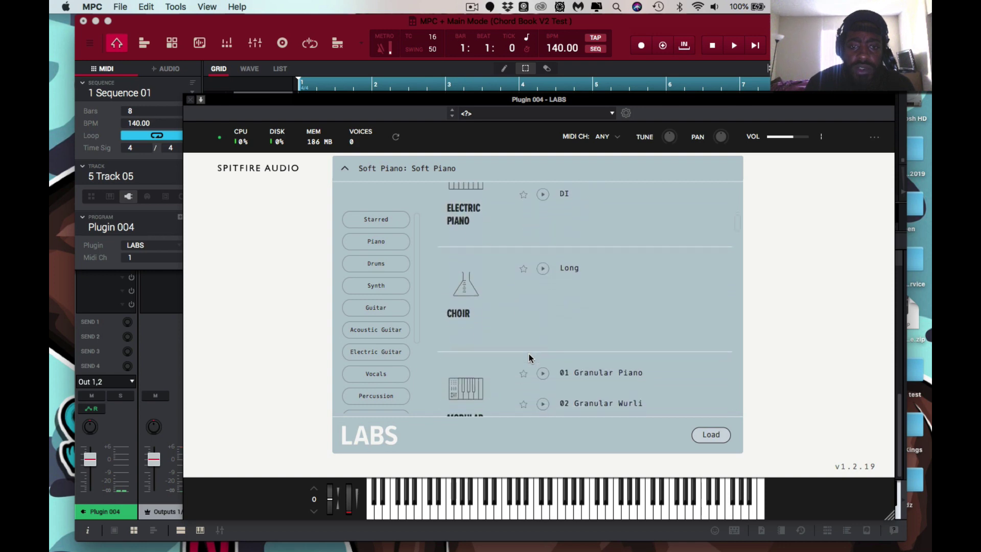
left_click(565, 277)
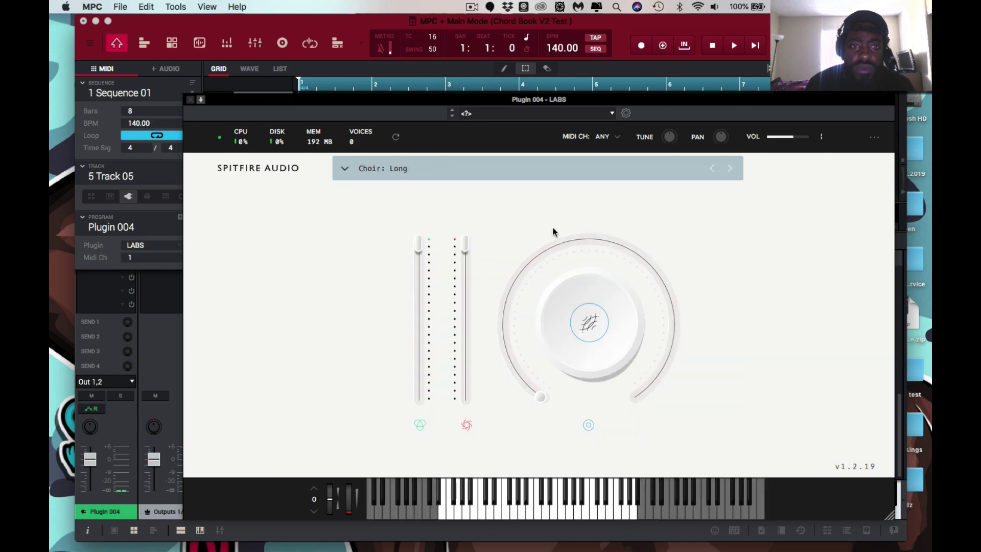
Step: Solo the Plugin 004 choir, paste the chord notes at the start of Track 05 and play them
left_click(119, 398)
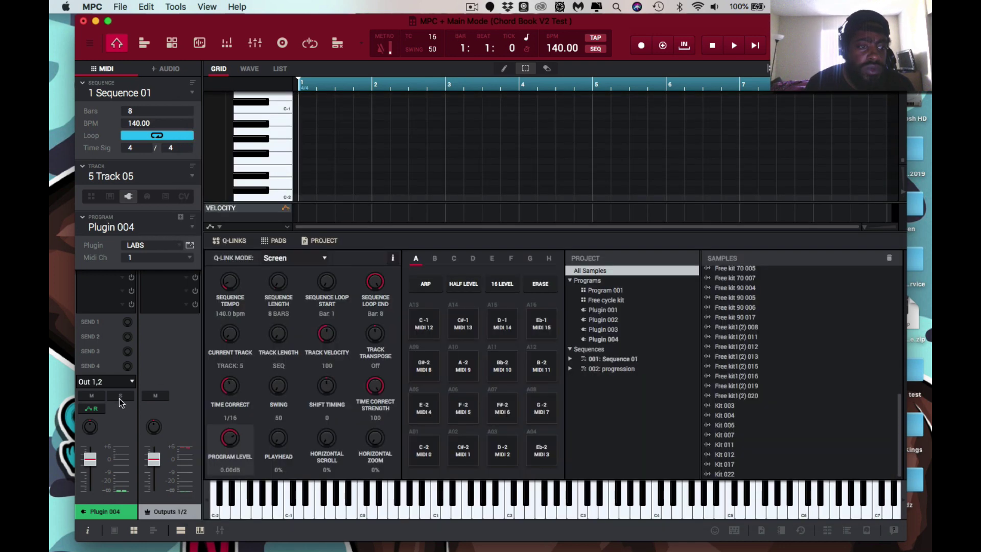
key("space")
key("space")
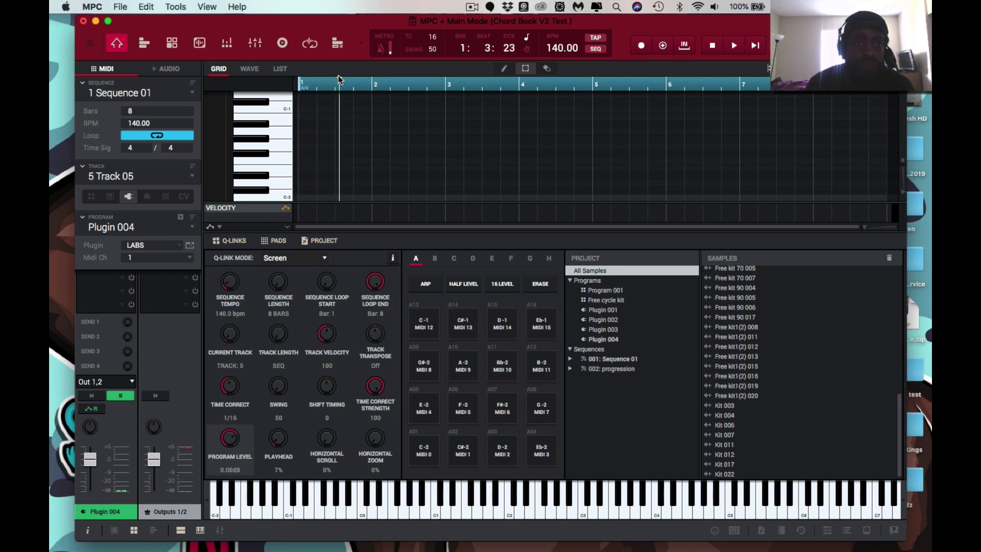
left_click_drag(337, 82, 301, 86)
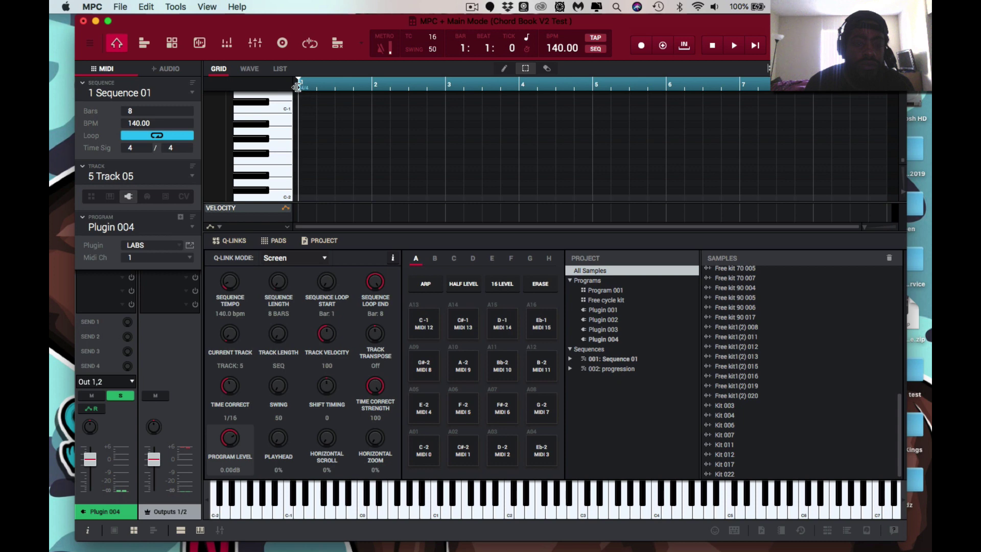
key("space")
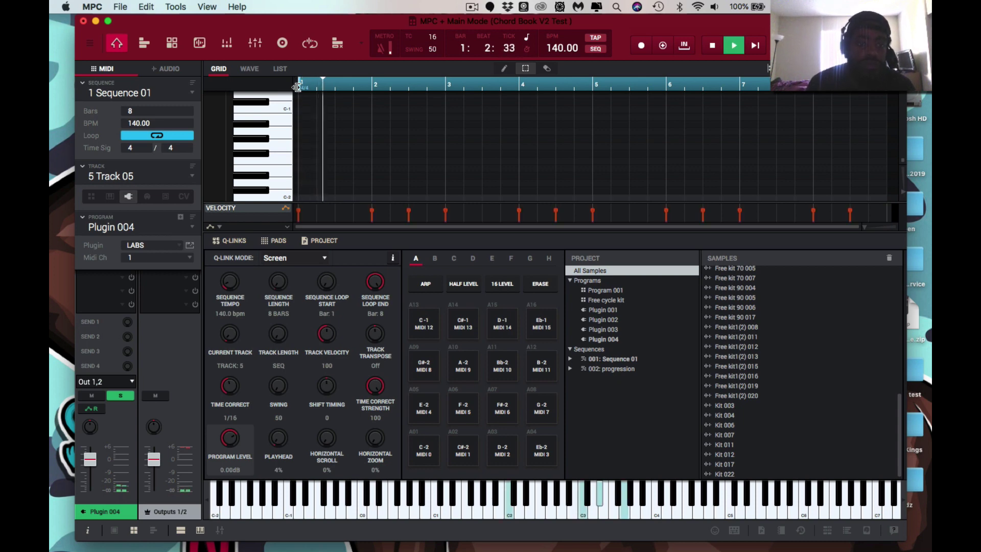
Step: Take the Plugin 004 choir out of solo, play it with the full mix and save the project
key("space")
key("space")
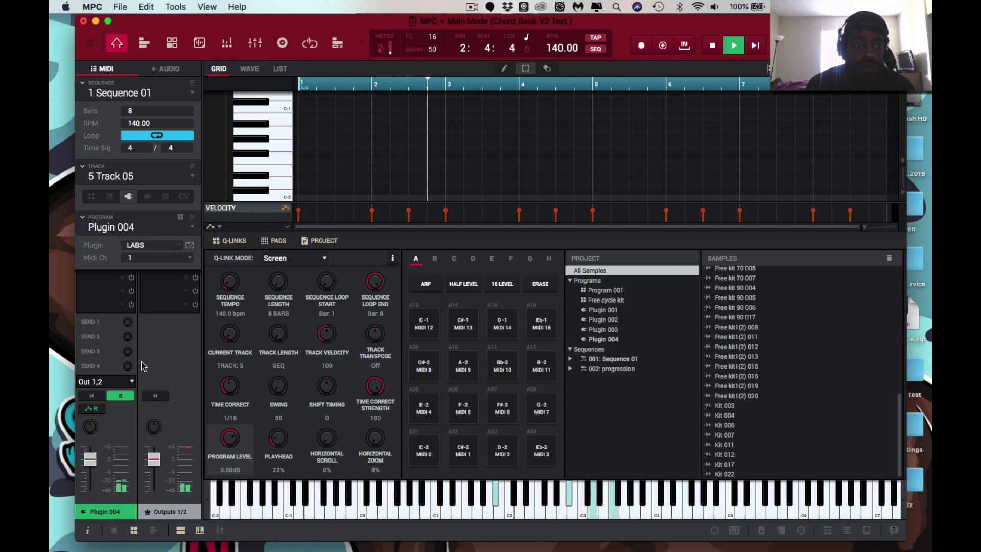
left_click(124, 397)
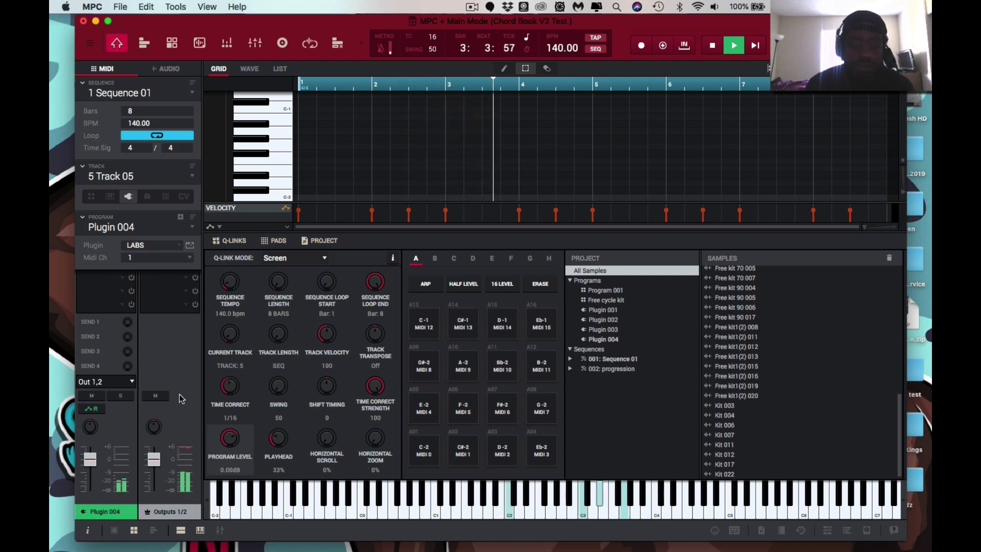
key("super+s")
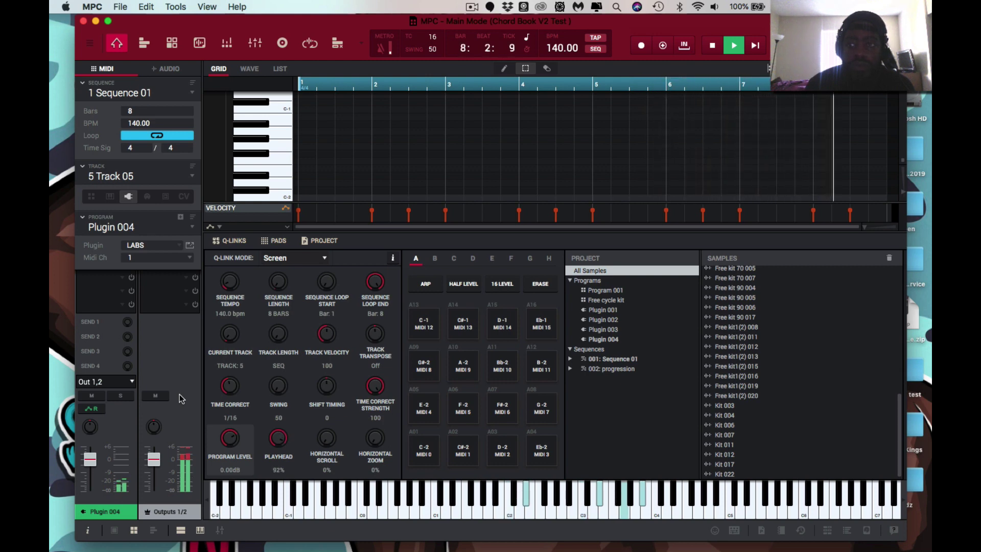
key("space")
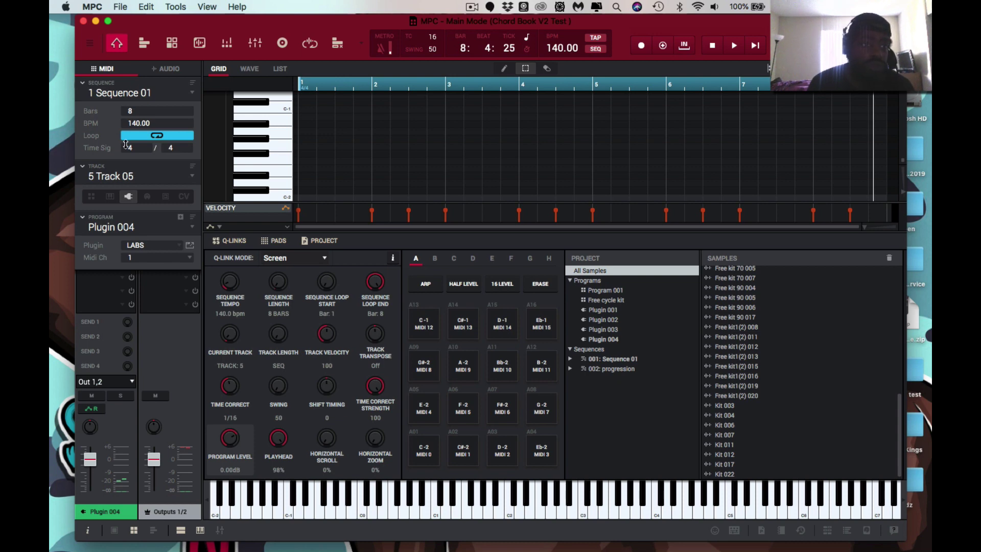
Step: Bounce the choir on Track 05 to a new audio track and return to the MIDI tracks
left_click(153, 7)
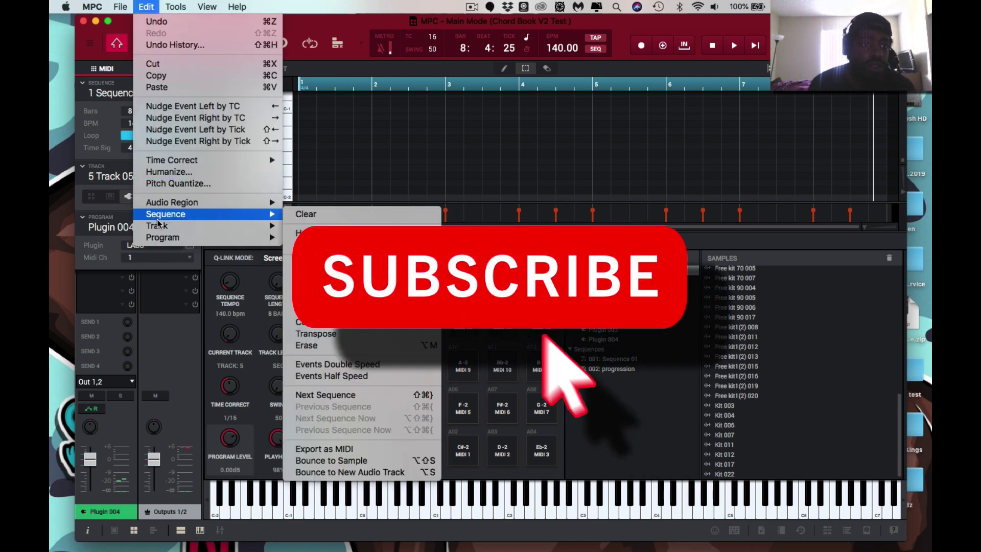
mouse_move(161, 236)
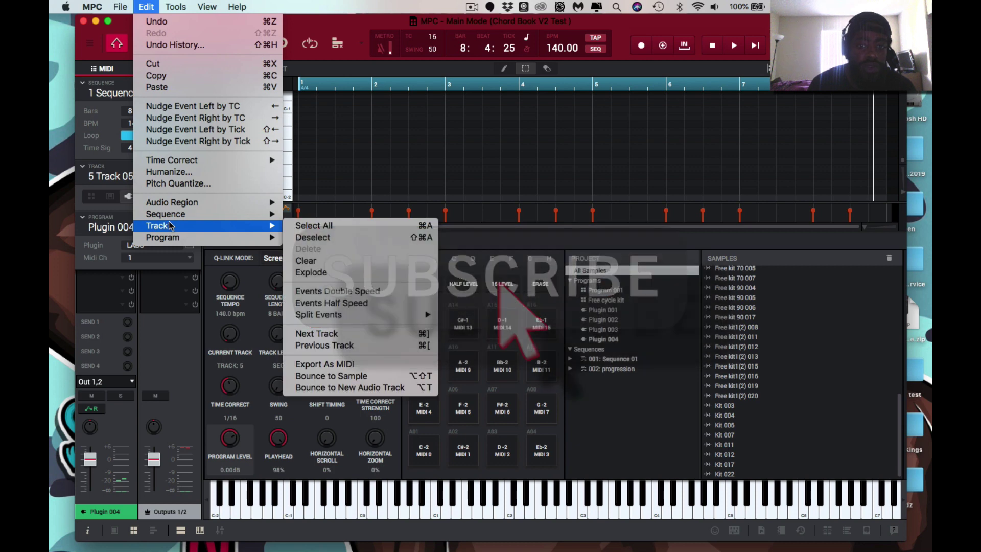
left_click(328, 23)
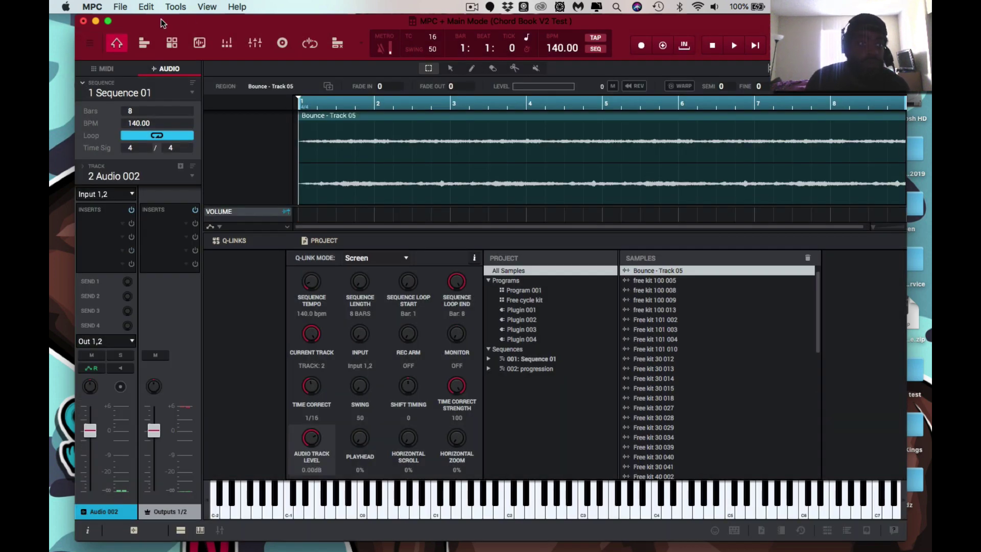
left_click(112, 66)
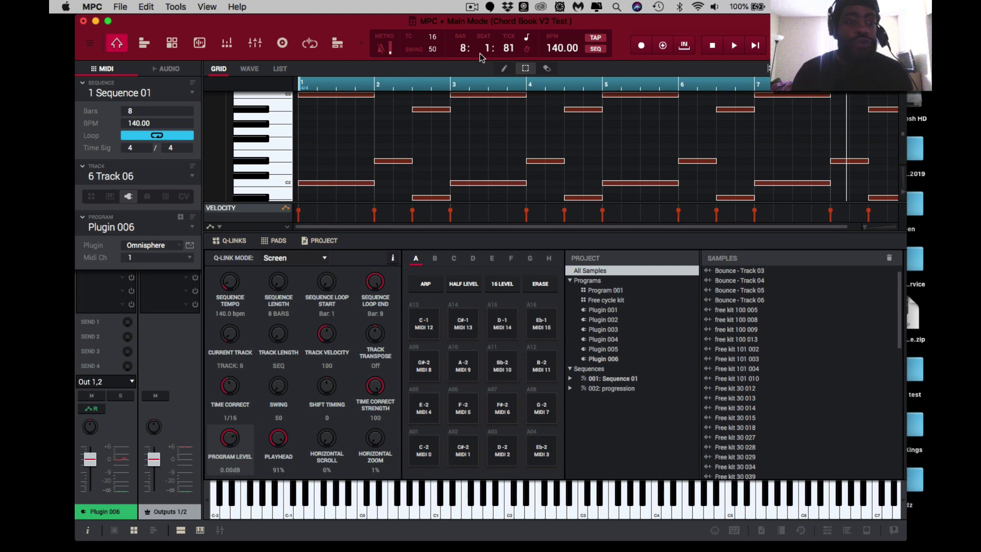
Step: Play the sequence with the Omnisphere chords and bounced audio, and review the muted plugin tracks in Track View
key("space")
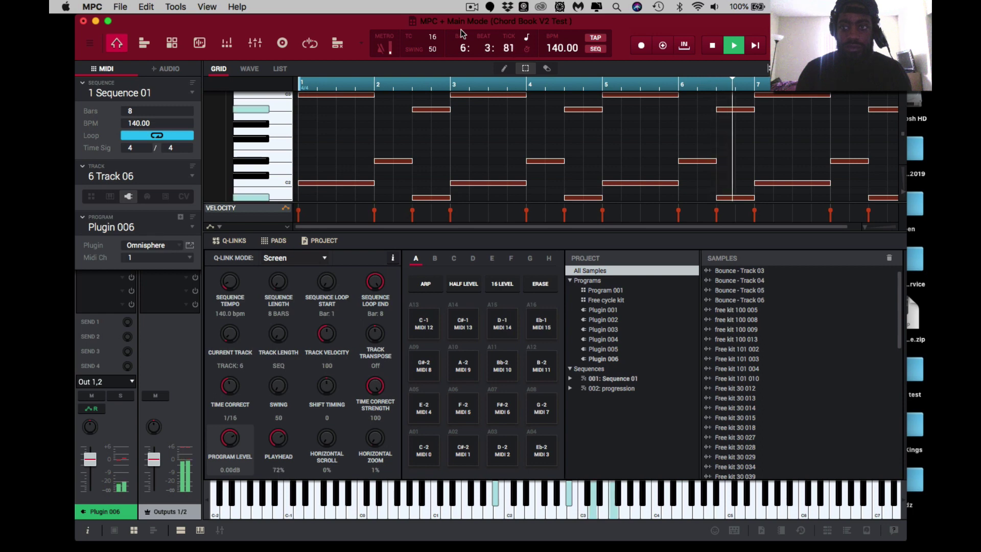
key("space")
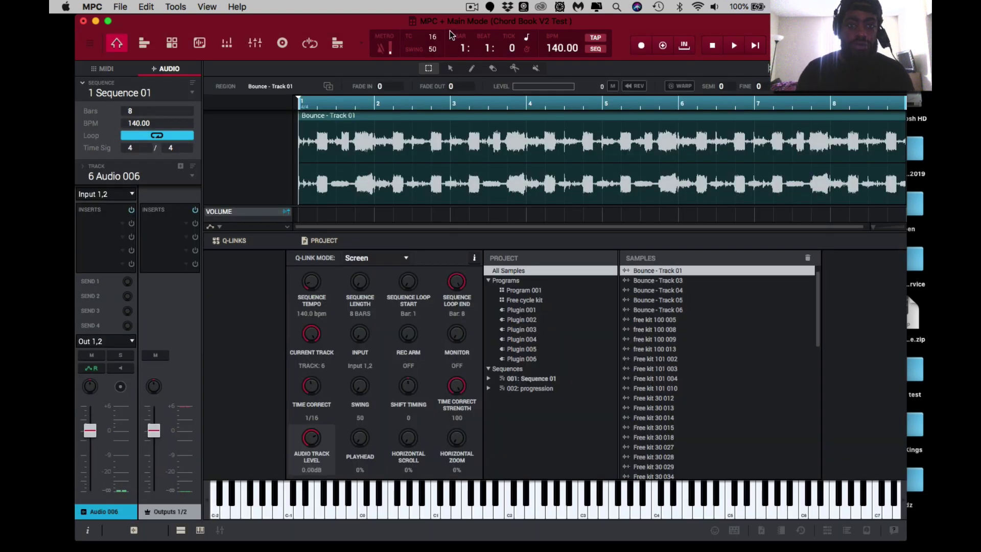
key("space")
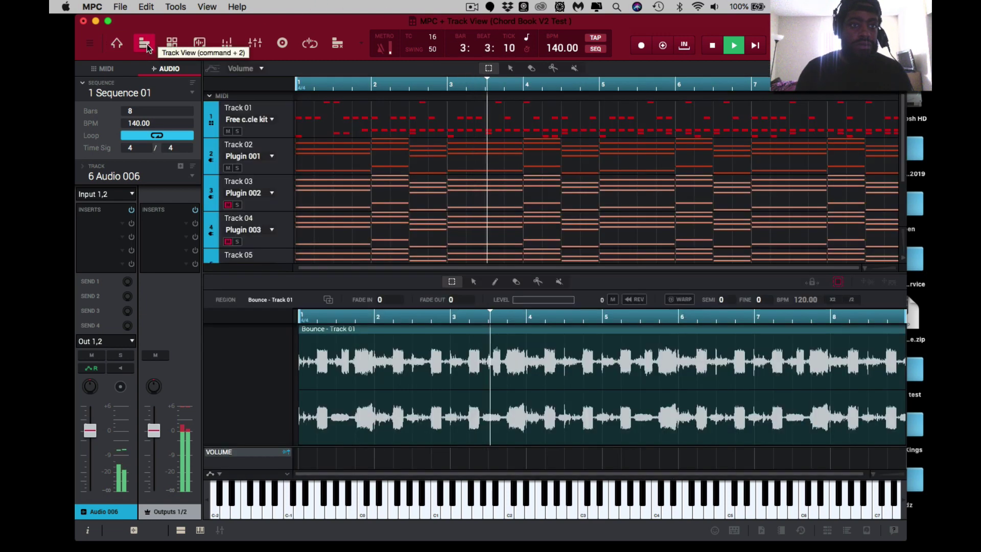
left_click(150, 46)
scroll(278, 215, "down", 3)
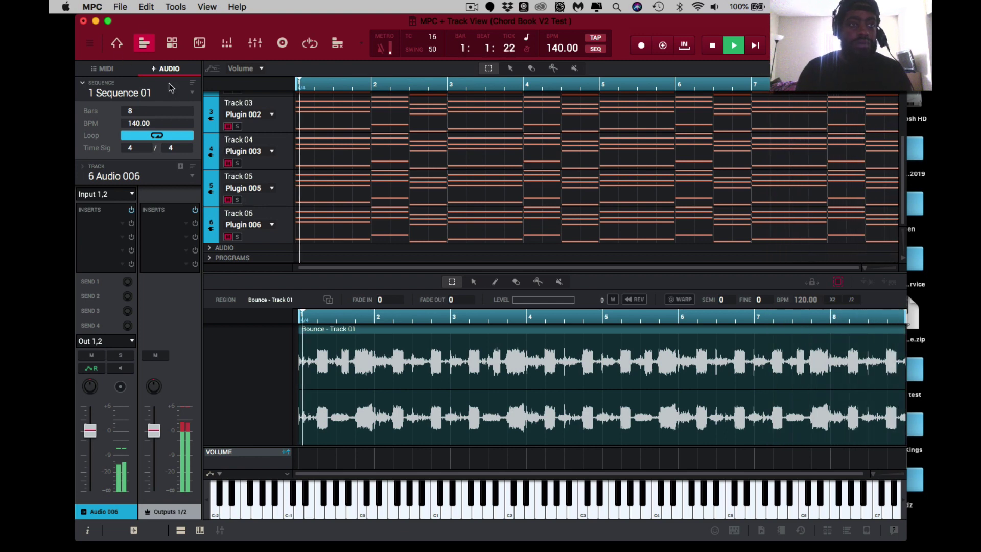
left_click(118, 44)
key("space")
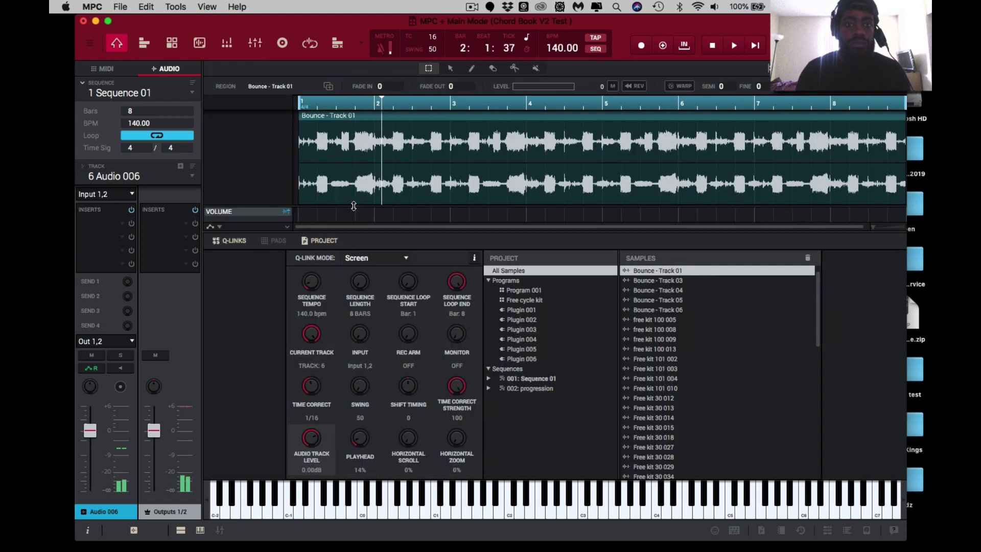
Step: Return to MIDI Track 06 and save the project
left_click(106, 69)
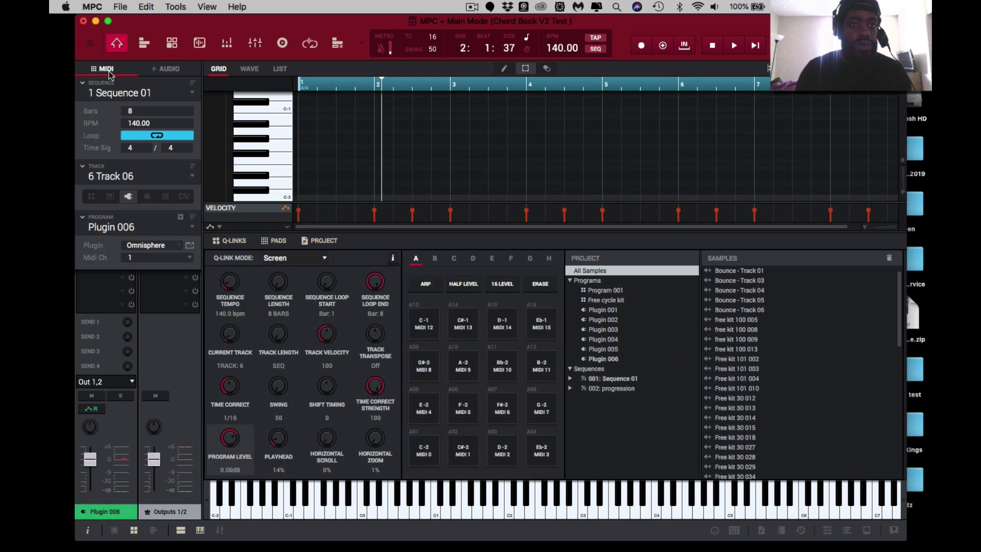
key("super+s")
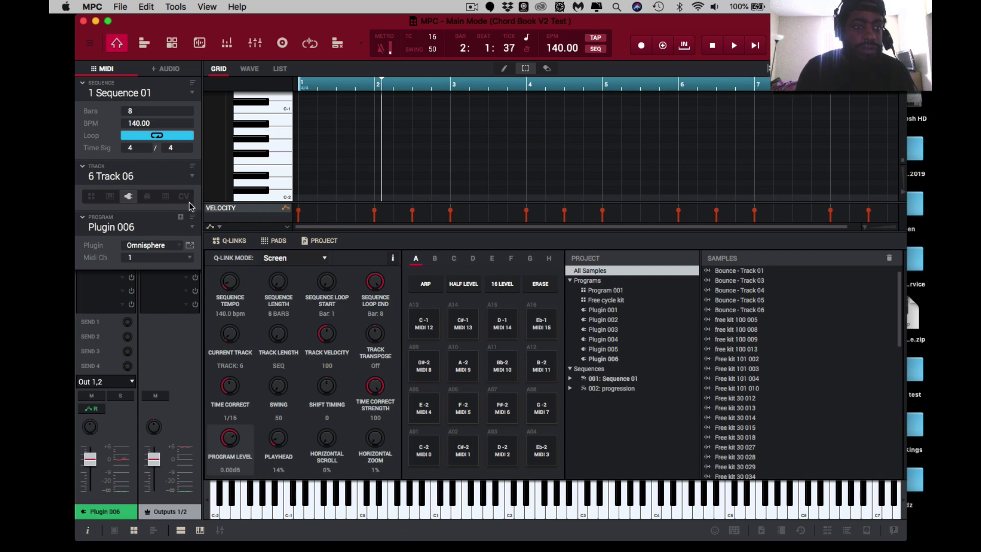
Step: Delete the upper chord notes from SubLab Track 07, keeping only the lowest note of each chord, and play the bassline
key("Up")
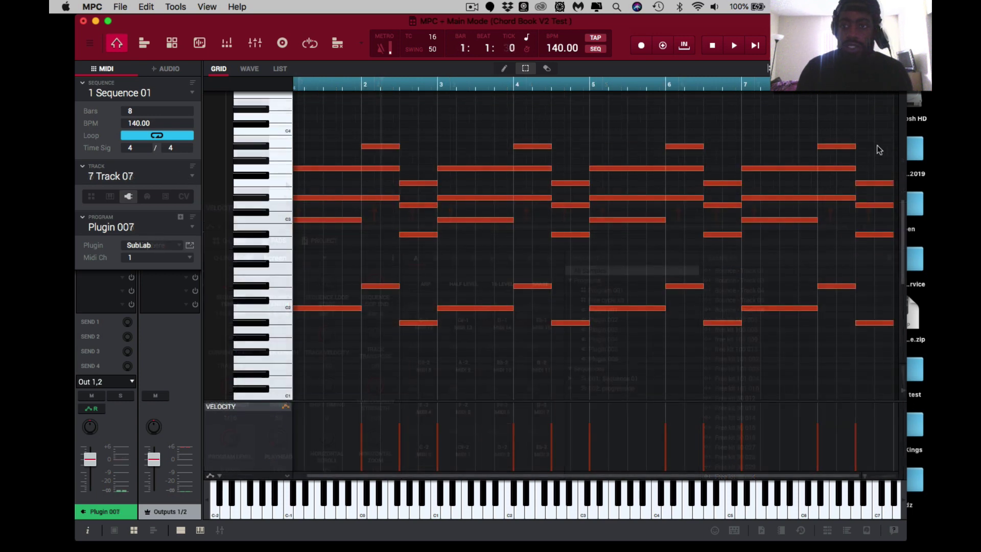
left_click_drag(888, 132, 307, 248)
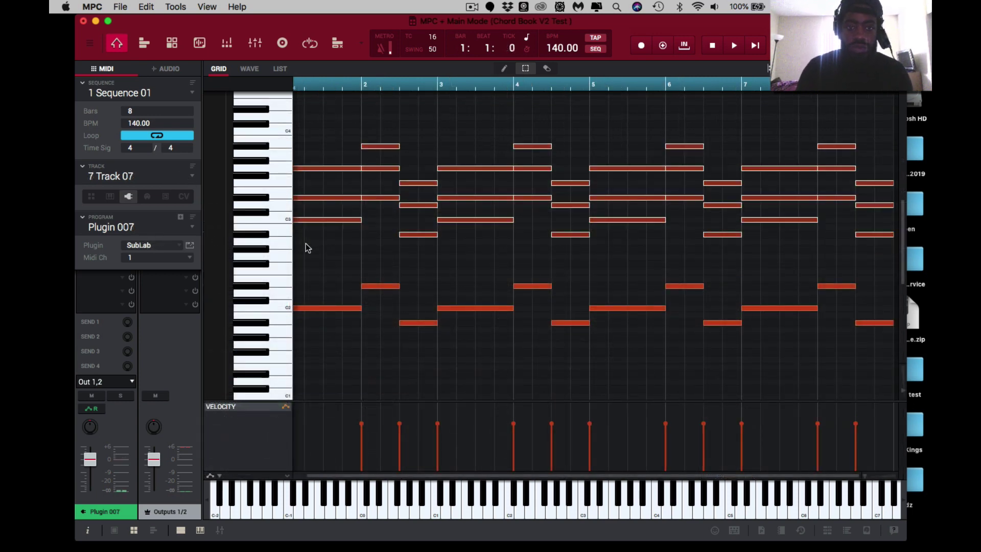
key("Delete")
key("space")
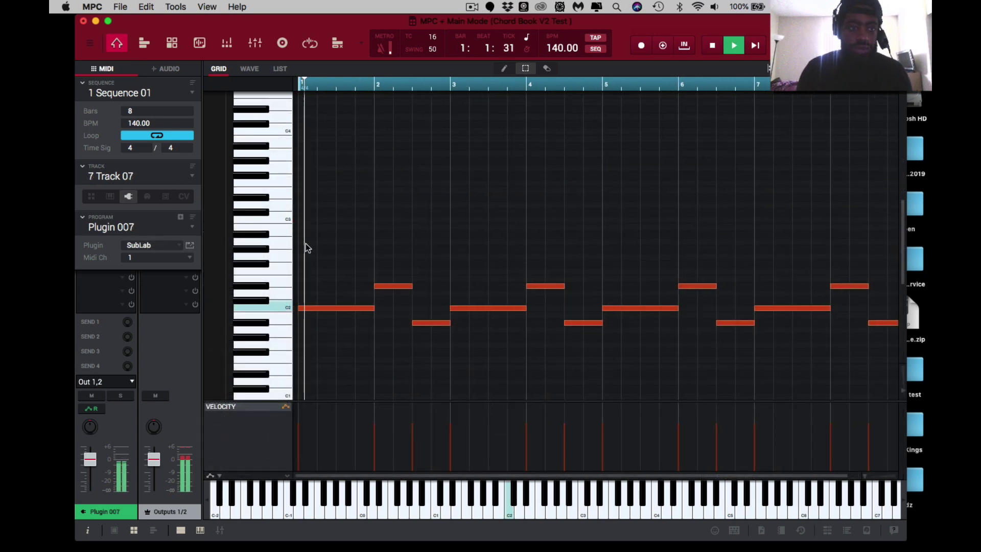
key("space")
Step: Load the Divine Bass preset Ghouls n' Ghosts in the SubLab of Plugin 007 and play the bassline with it
left_click(190, 246)
left_click(190, 247)
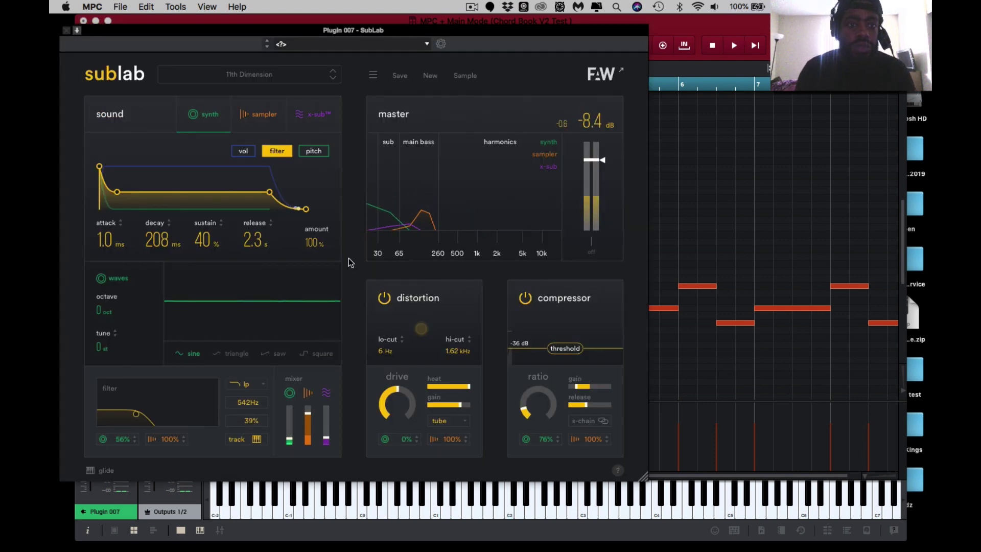
left_click(266, 78)
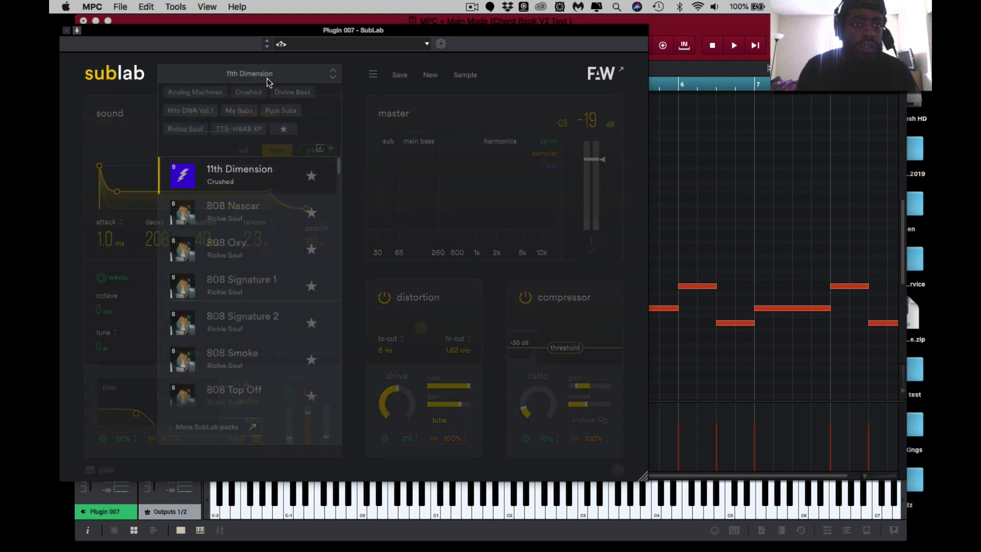
left_click(292, 94)
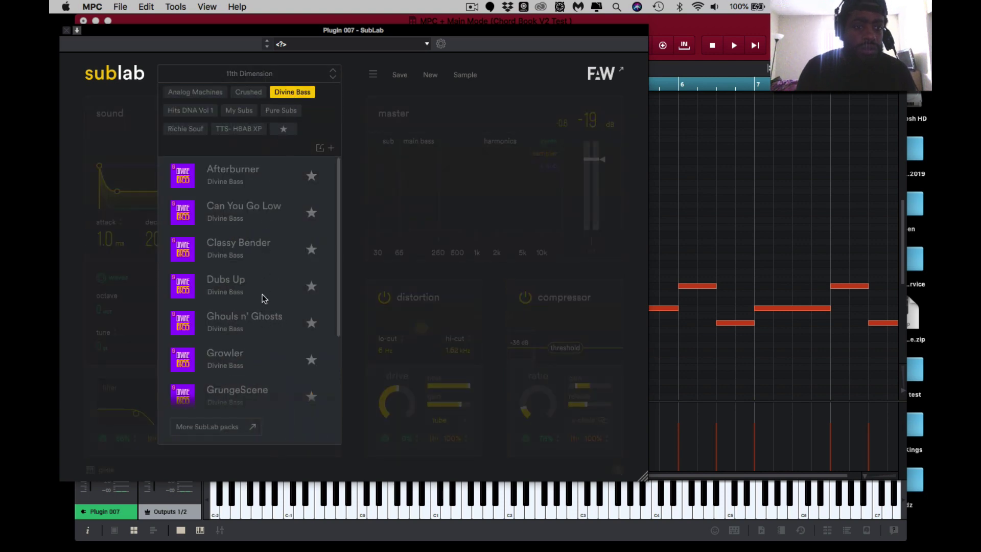
scroll(262, 296, "down", 3)
scroll(262, 294, "up", 2)
left_click(260, 281)
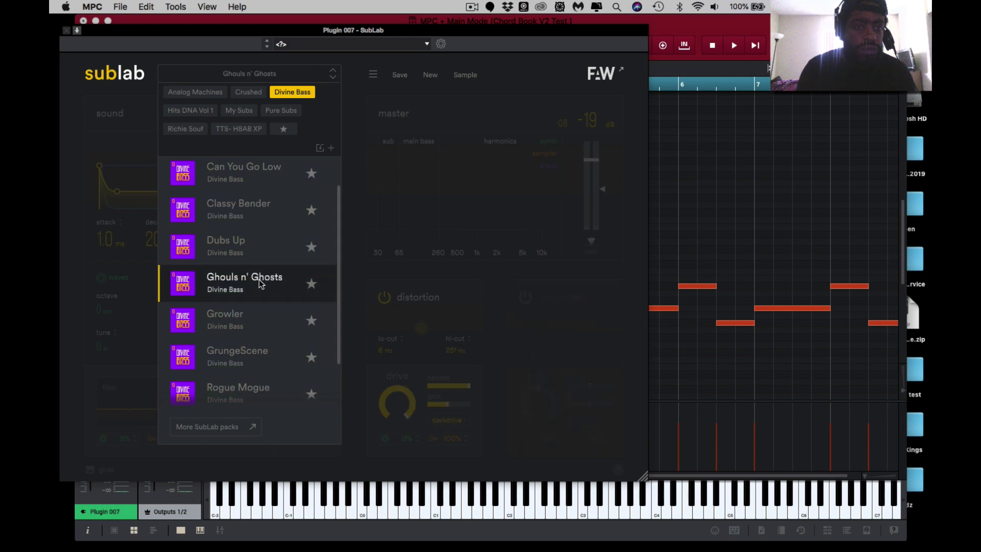
left_click(717, 100)
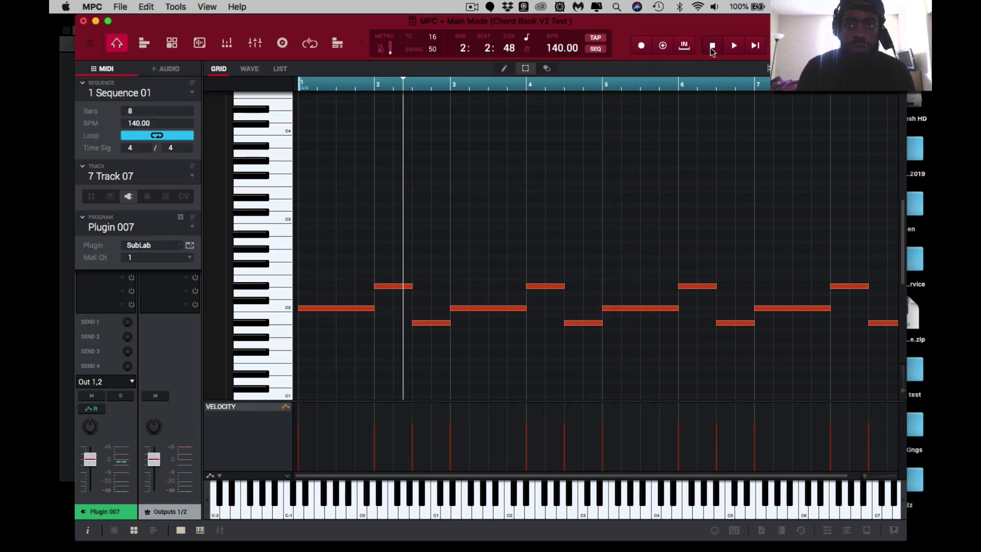
key("space")
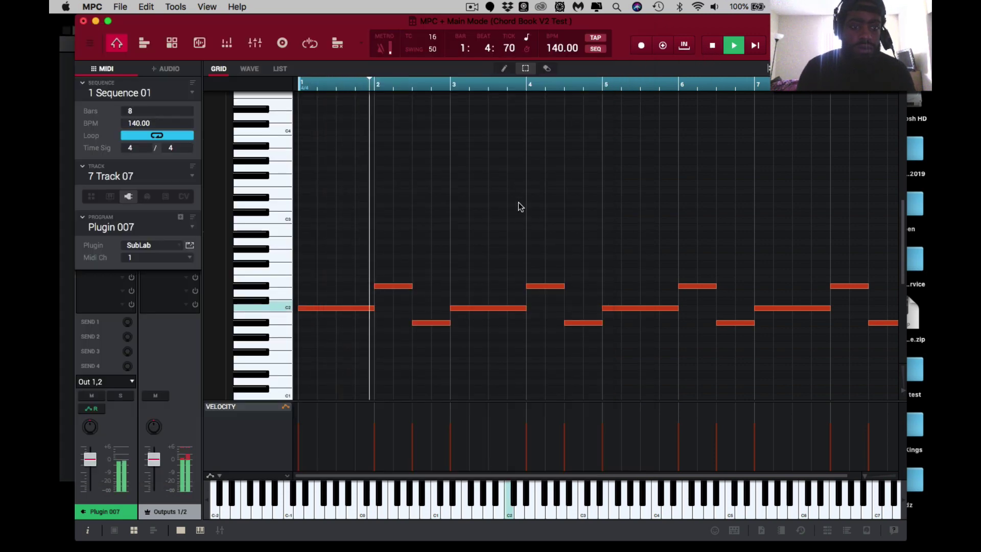
Step: Audition the SubLab presets Growler, GrungeScene, Rogue Mogue and Winding Down while the sequence plays
left_click(189, 247)
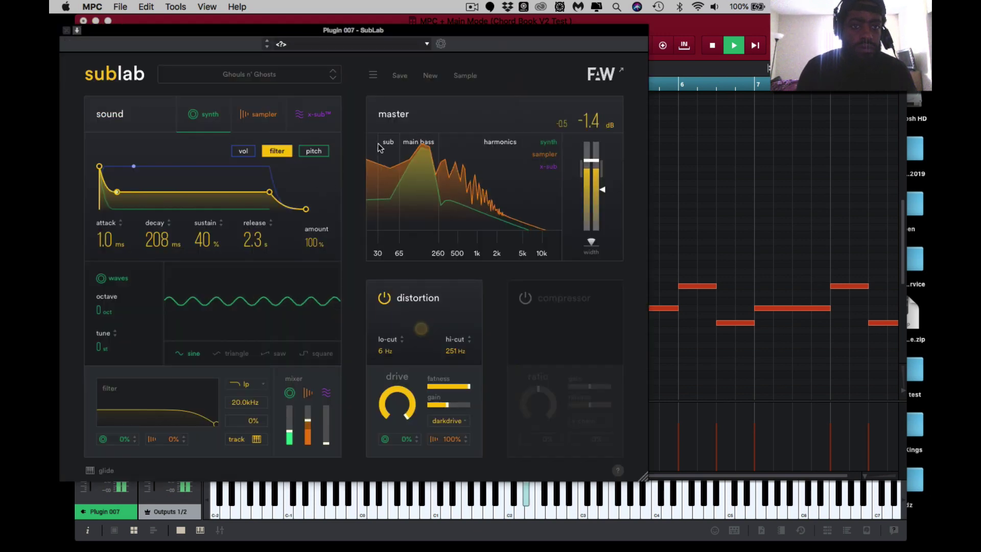
left_click(333, 80)
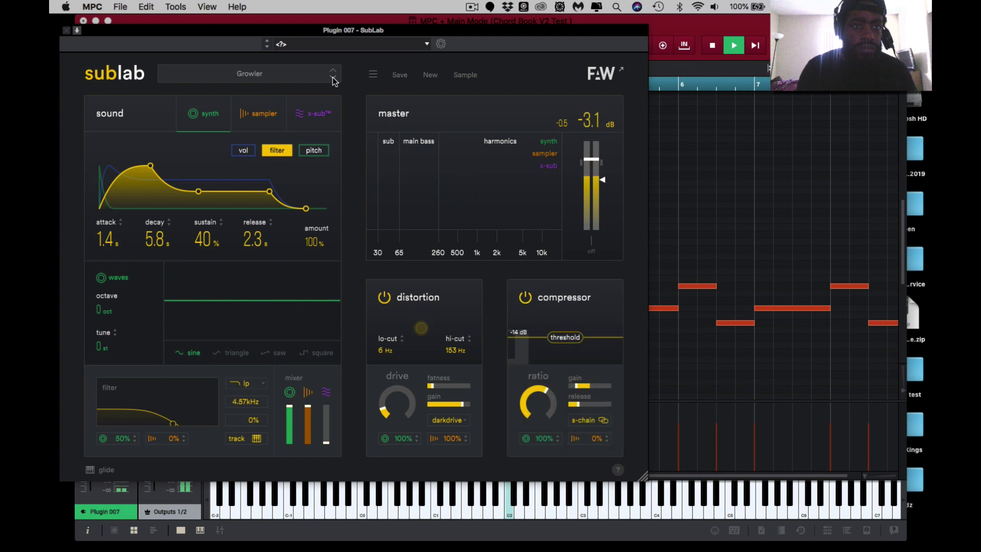
left_click(333, 79)
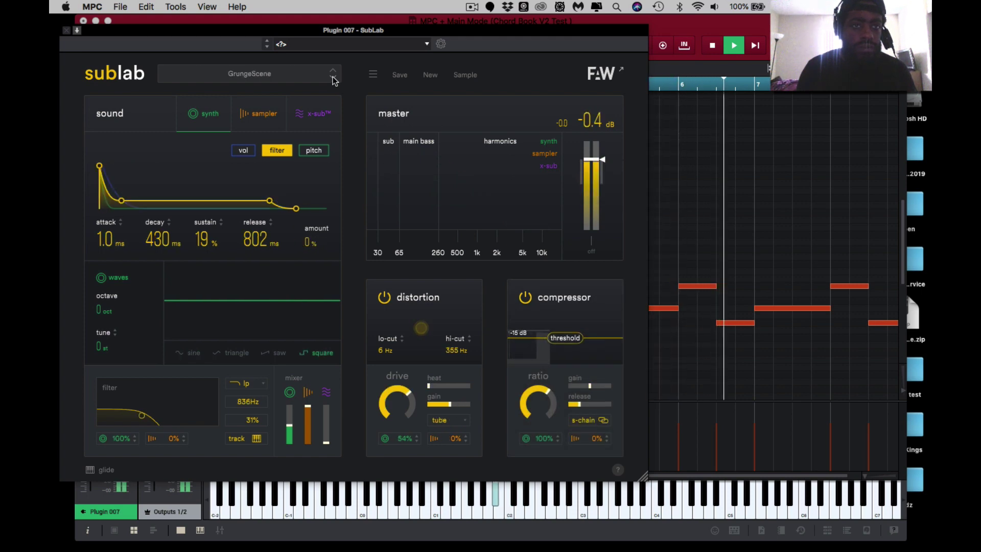
left_click(333, 80)
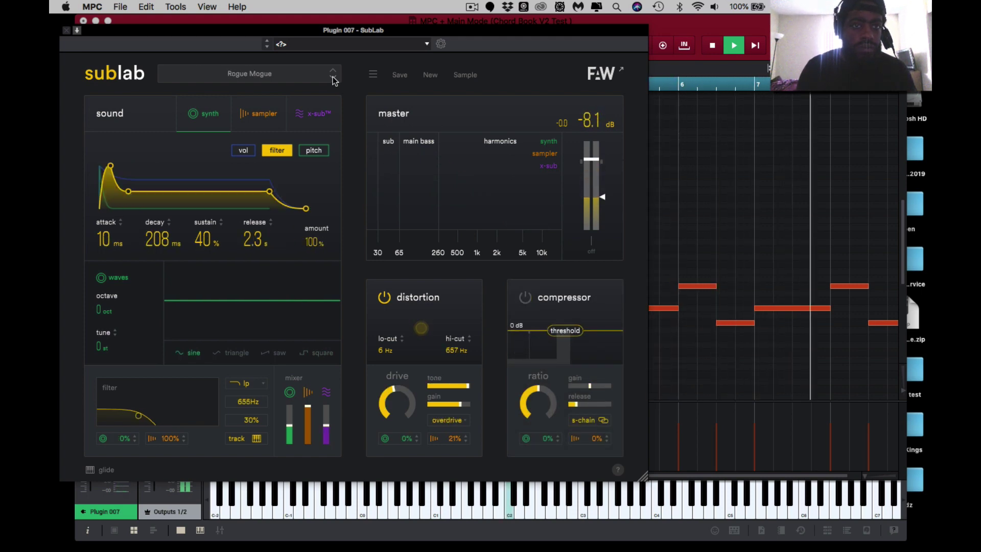
left_click(332, 79)
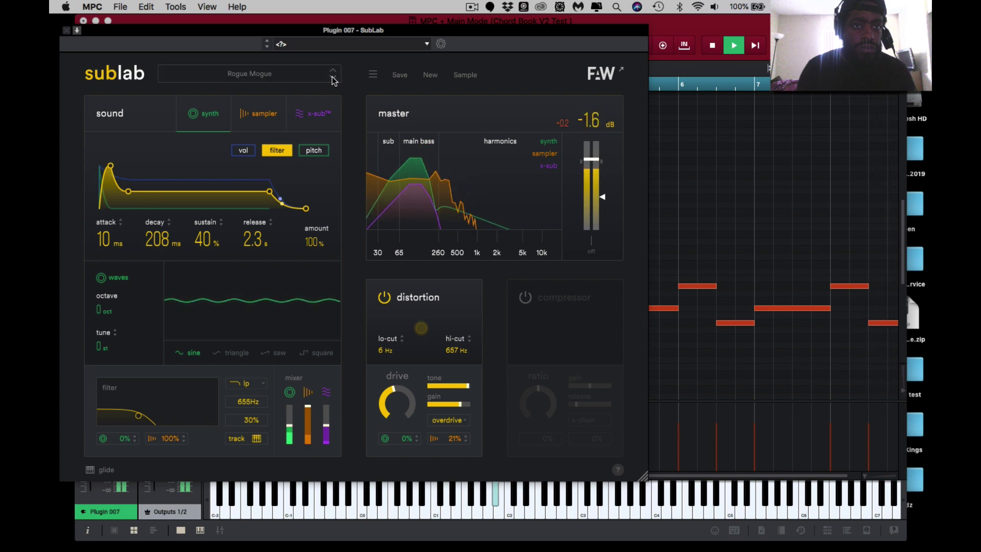
Step: Load the Deep Clean preset in SubLab and close the plugin window
left_click(300, 80)
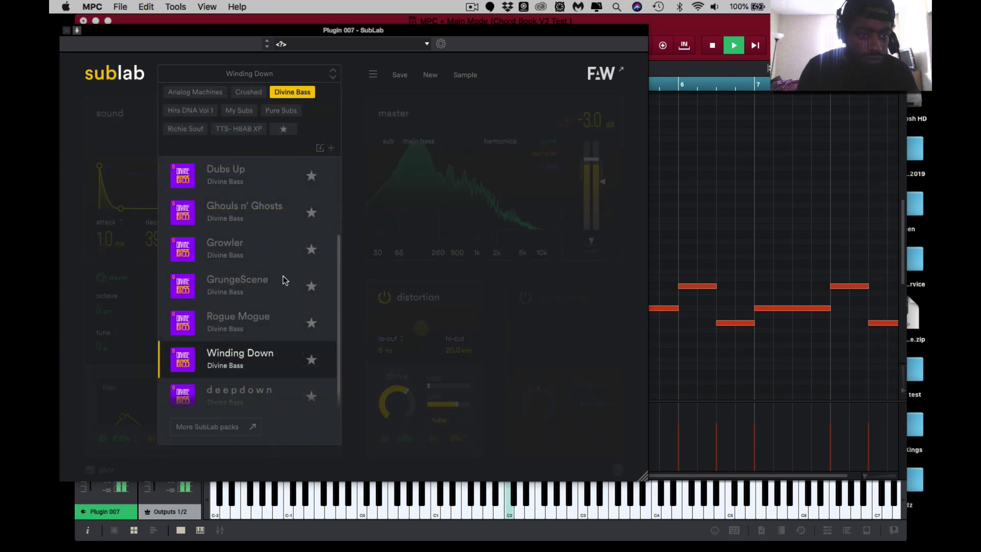
left_click(269, 391)
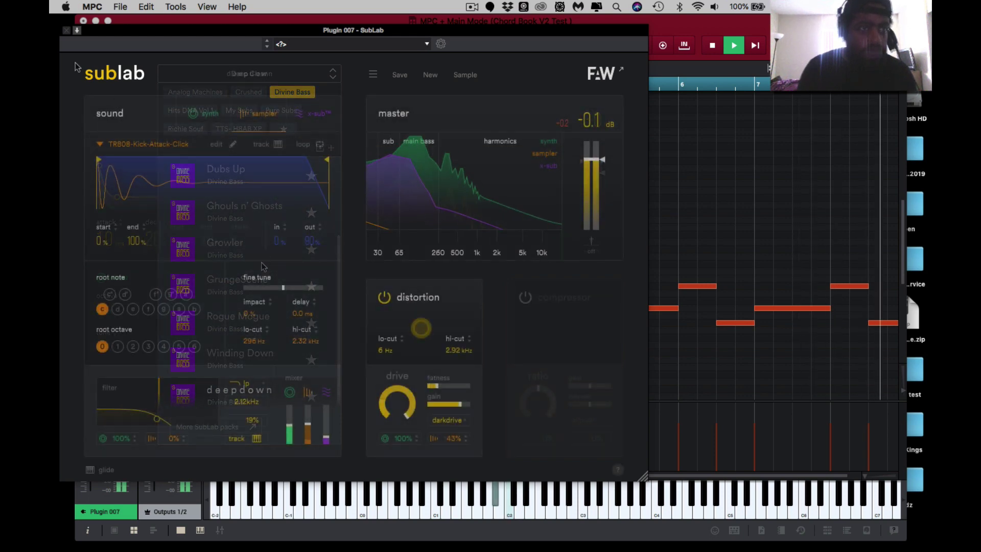
key("super+w")
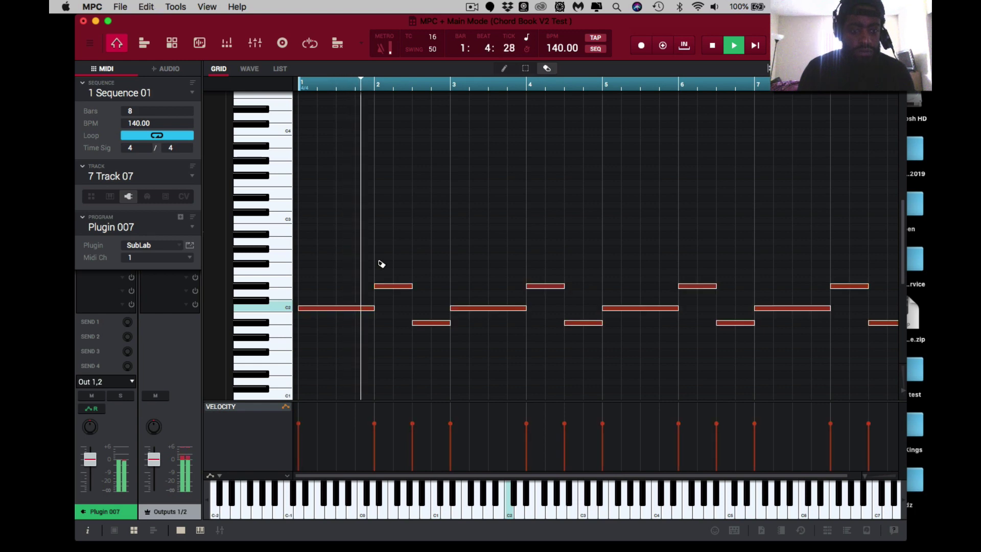
Step: Transpose the SubLab bass notes on Track 07 down an octave to start on C1, also trying them another octave lower
key("shift+Down")
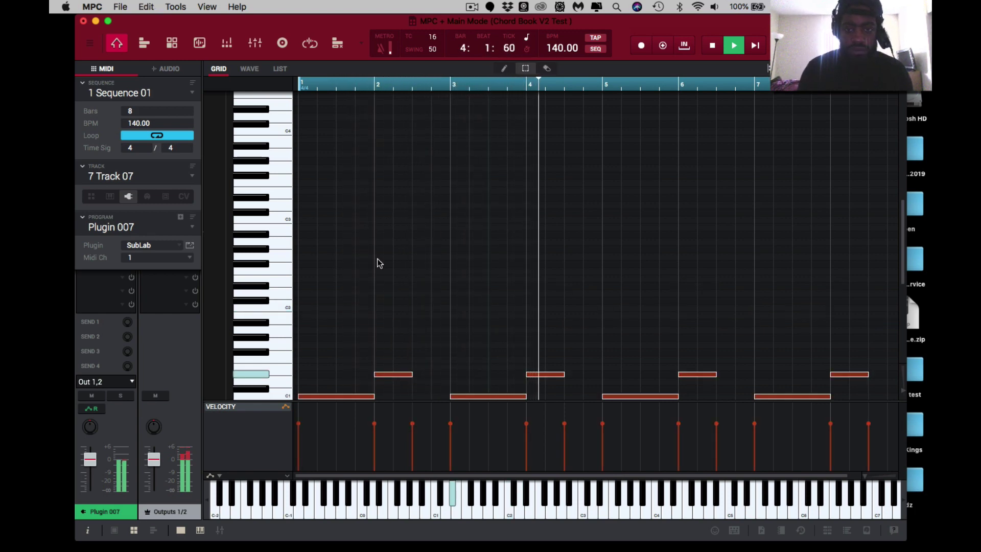
key("shift+Down")
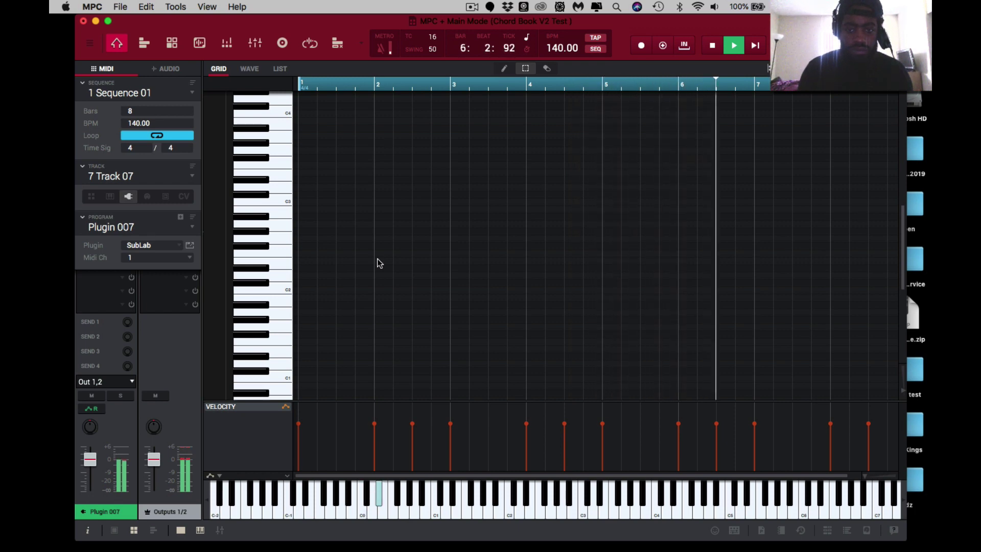
scroll(380, 263, "down", 2)
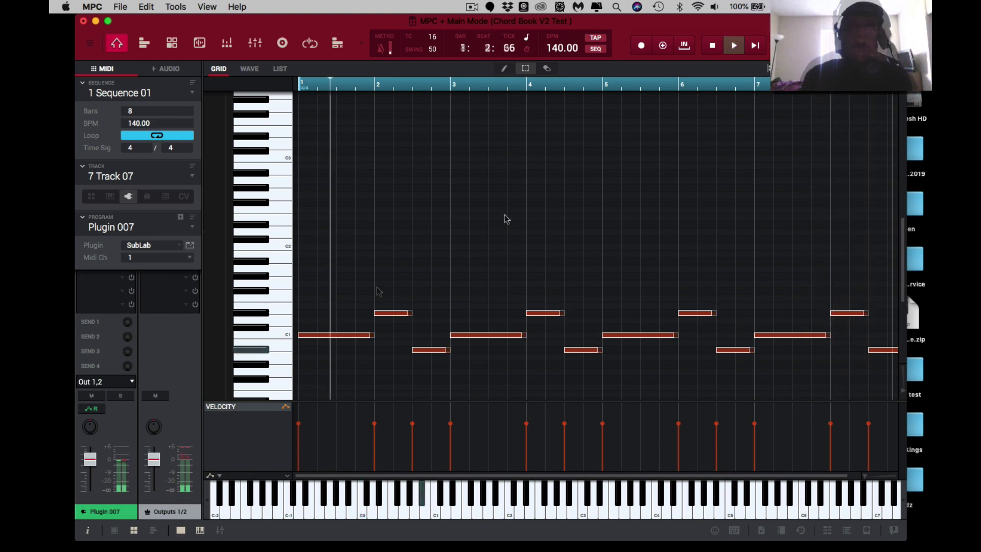
Step: Play back the bounced bassline and the opening bar of the 64-bar arrangement
key("space")
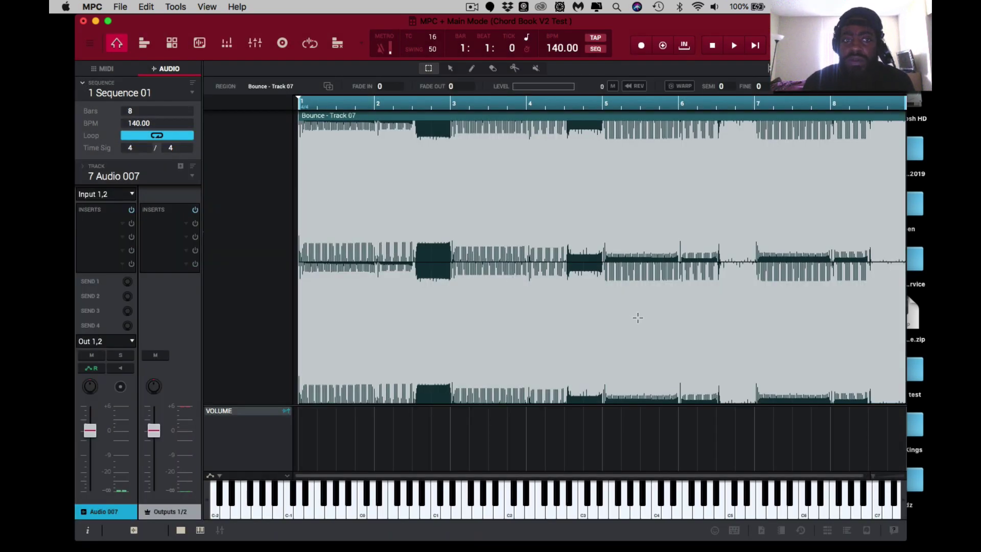
key("space")
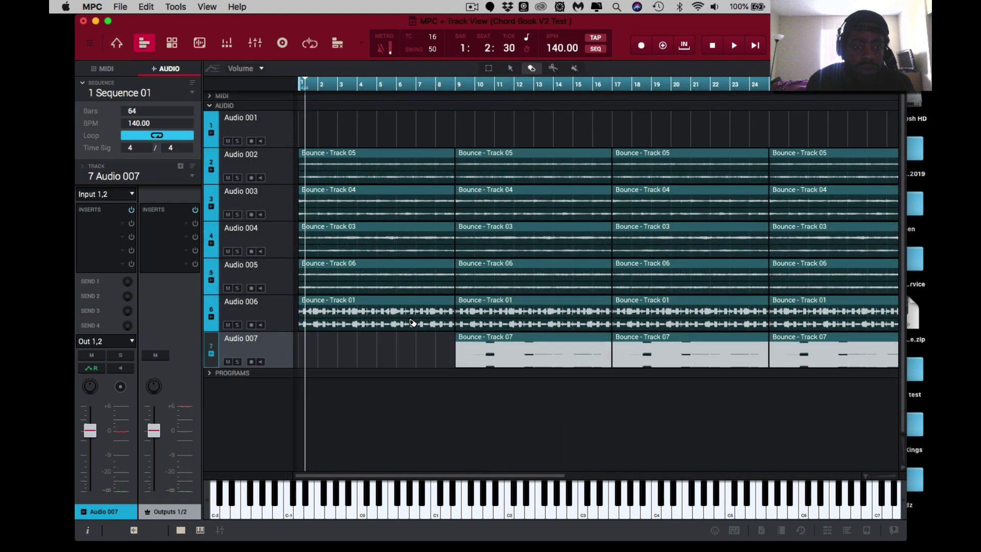
key("space")
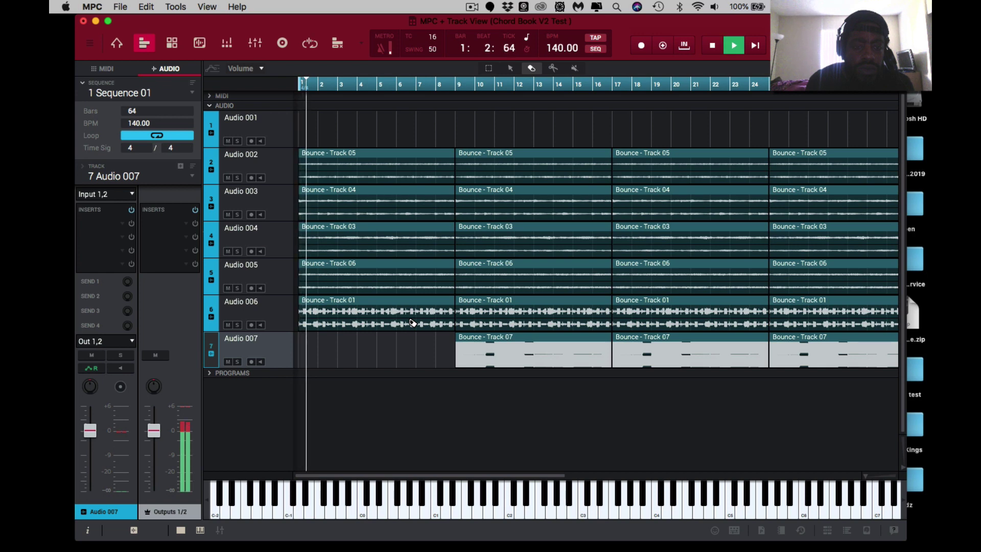
key("space")
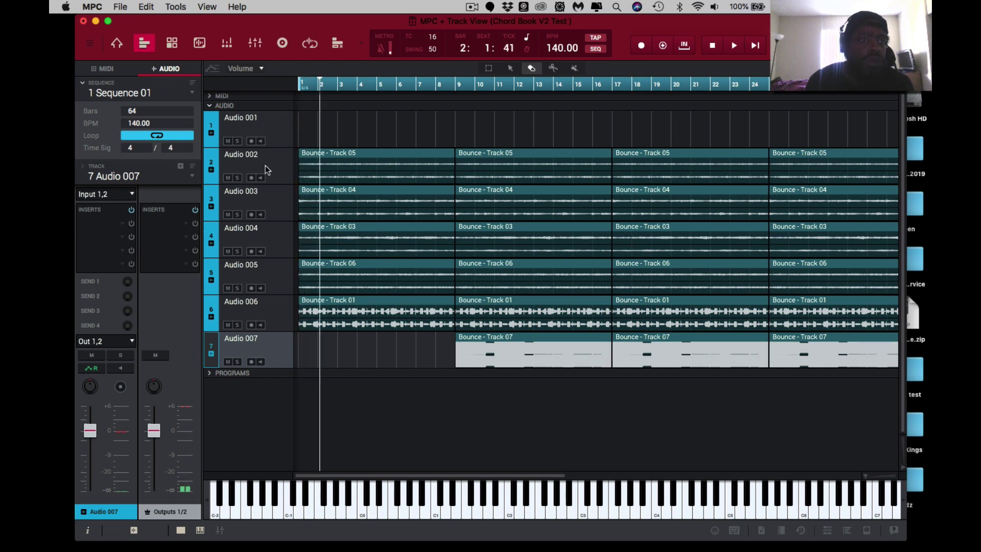
Step: Select MIDI Track 01 with the Free cycle kit and show its drum pad events in the main grid
left_click(192, 93)
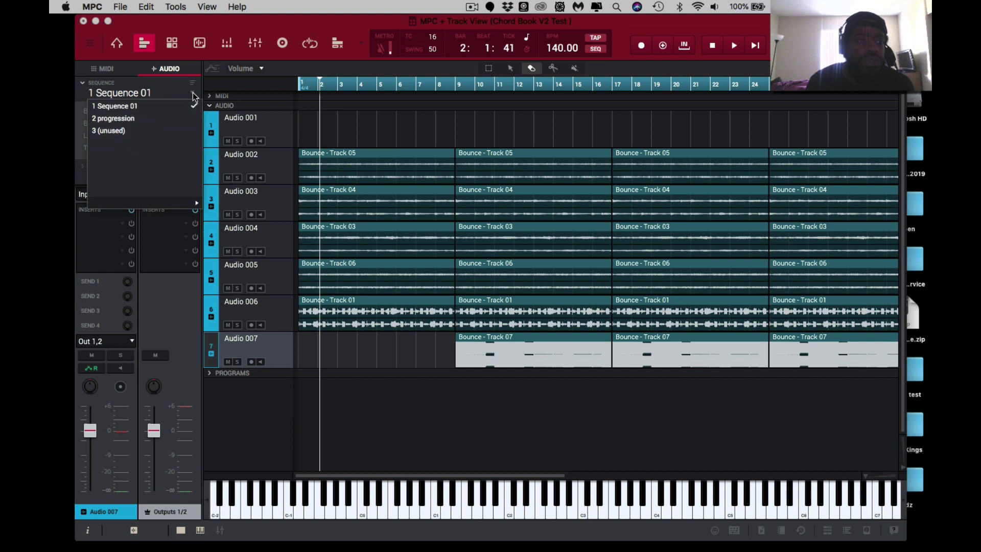
left_click(213, 29)
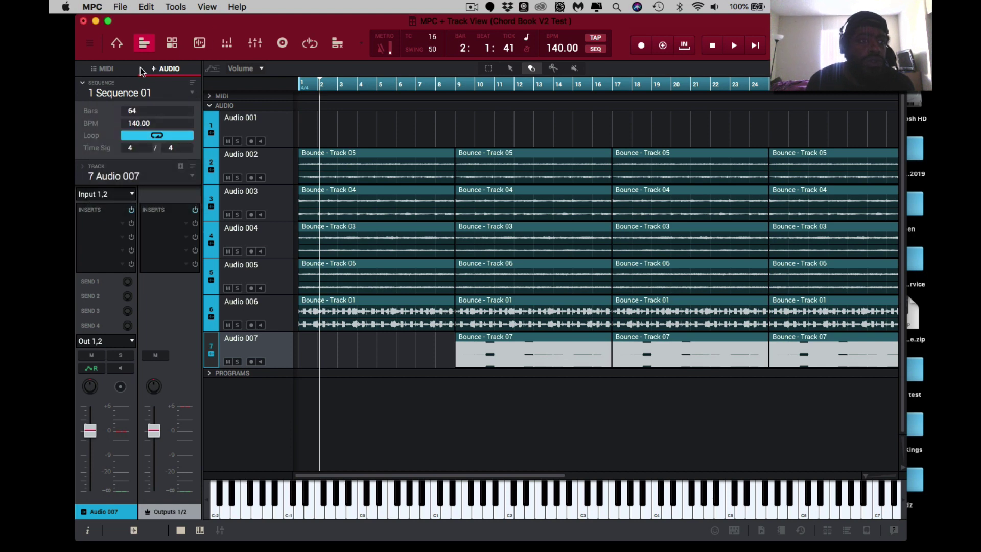
left_click(108, 74)
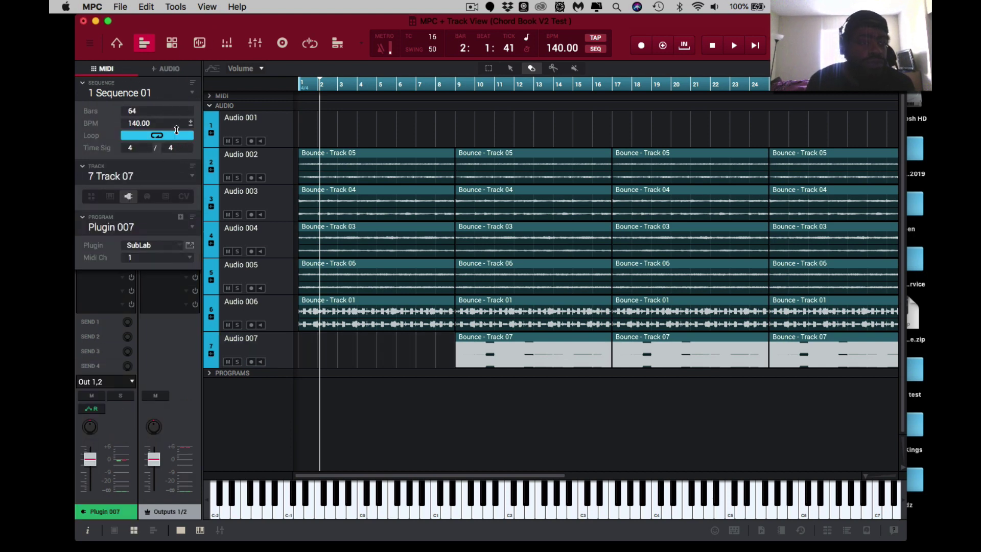
left_click(192, 176)
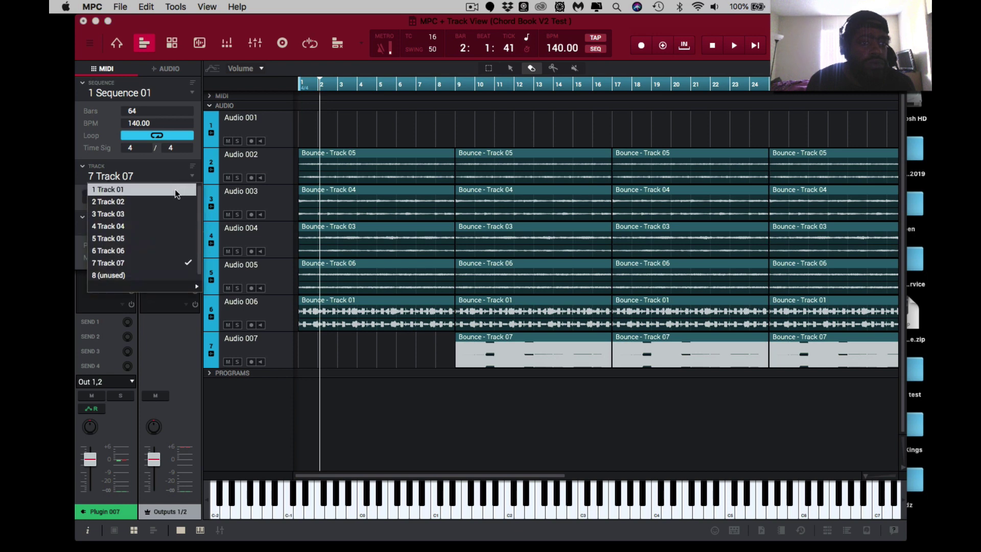
left_click(174, 189)
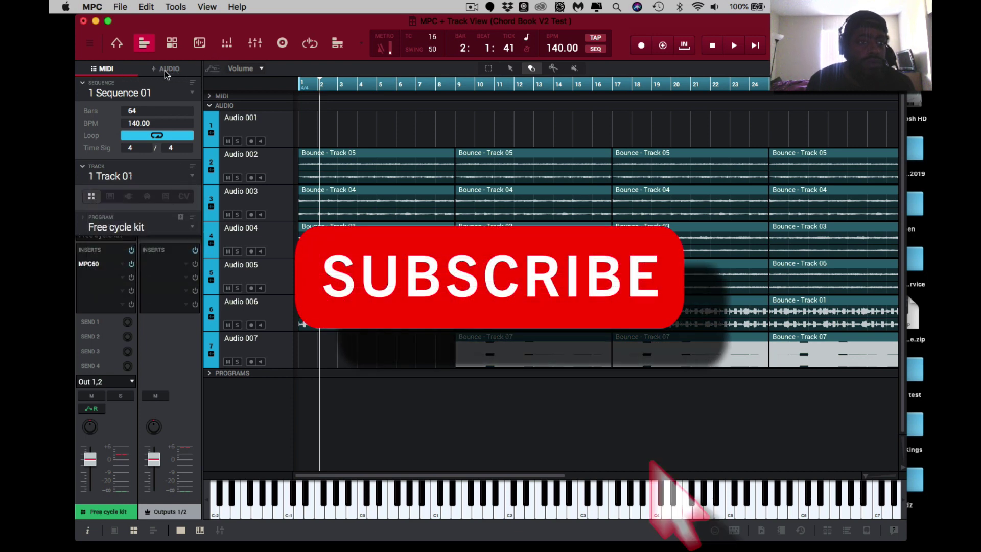
left_click(117, 43)
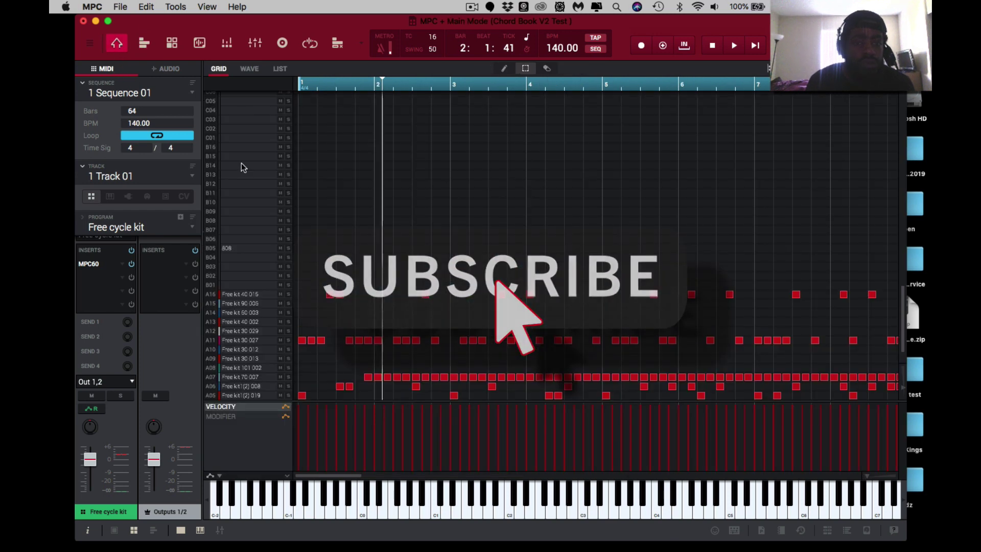
scroll(334, 366, "down", 2)
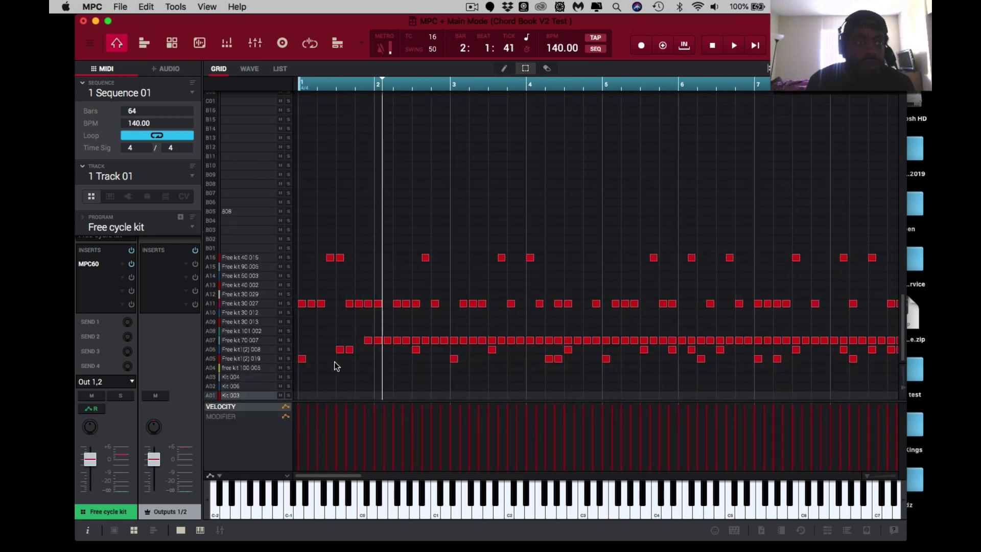
Step: Explode Track 01 into a separate track for each drum pad and select Track 08: Free kit1(2) 019
left_click(146, 8)
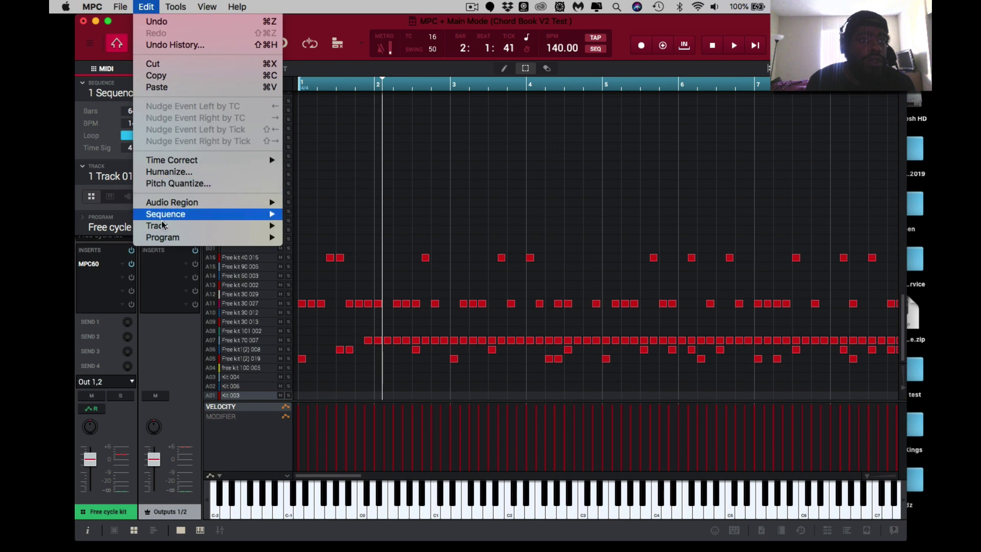
mouse_move(165, 231)
left_click(318, 276)
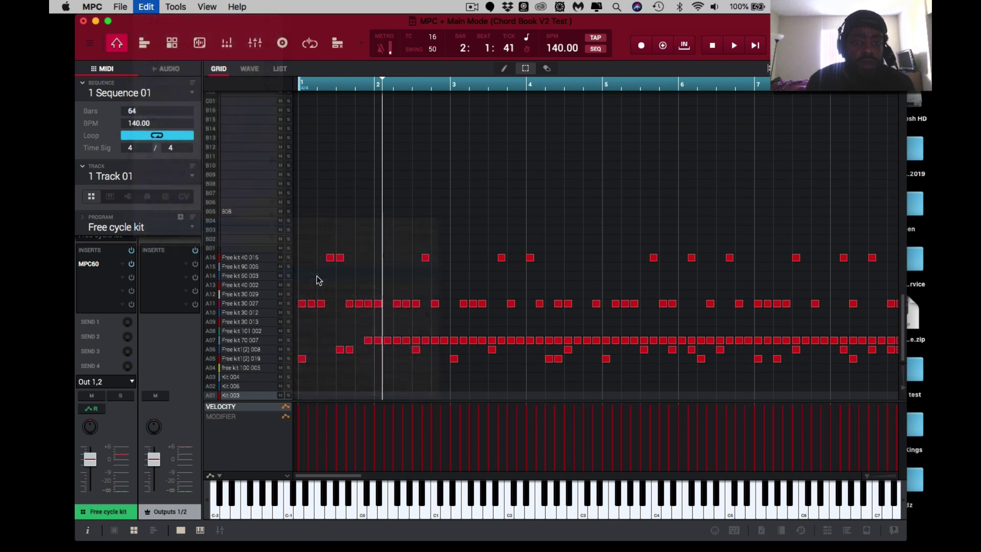
left_click(192, 176)
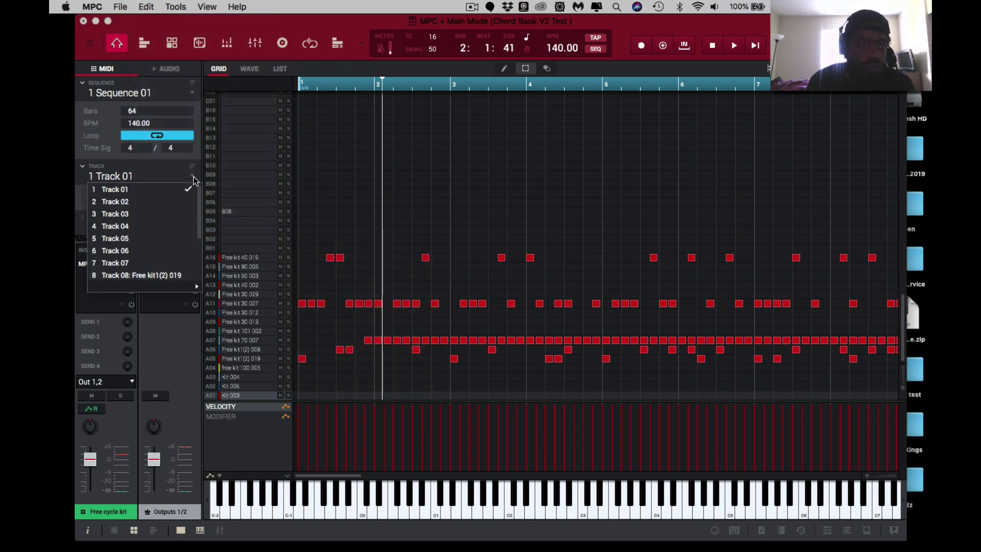
scroll(180, 237, "down", 3)
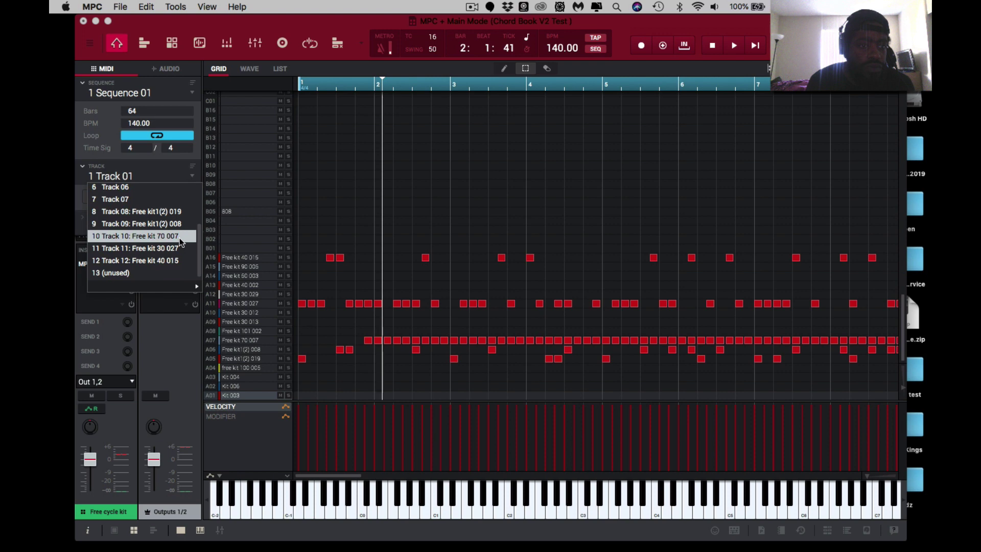
left_click(176, 212)
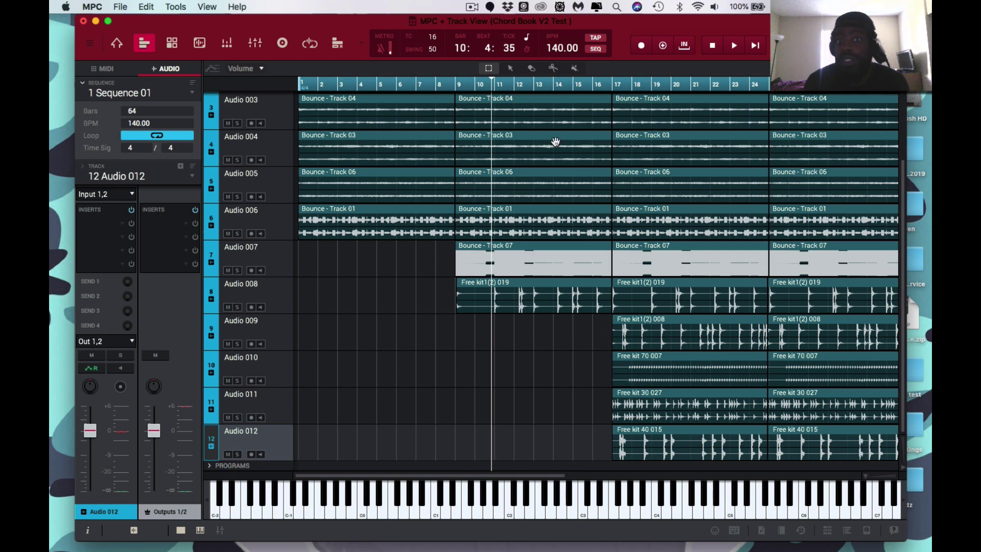
Step: Play the arrangement from the beginning and review how the bounced chord, bass and drum regions are laid out across the audio tracks
key("space")
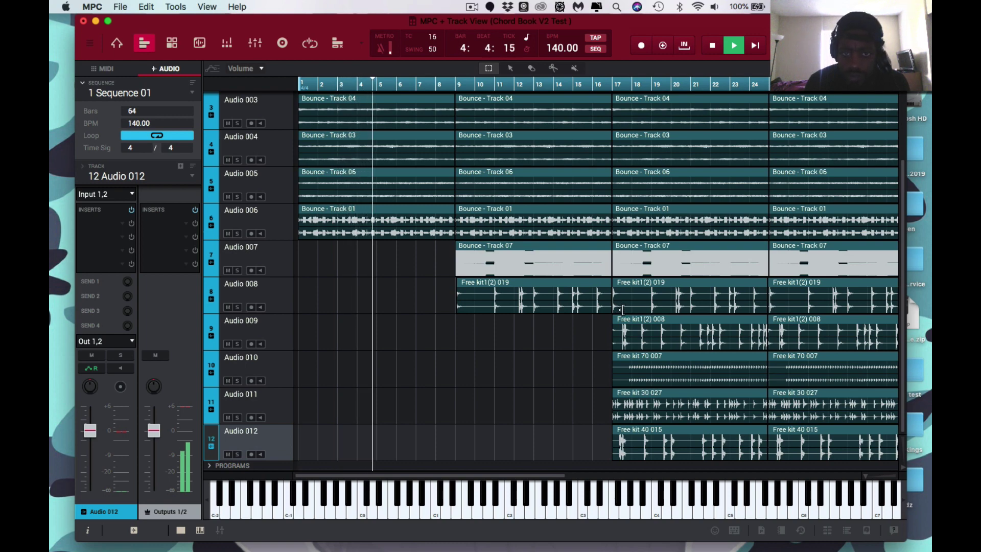
scroll(622, 309, "right", 3)
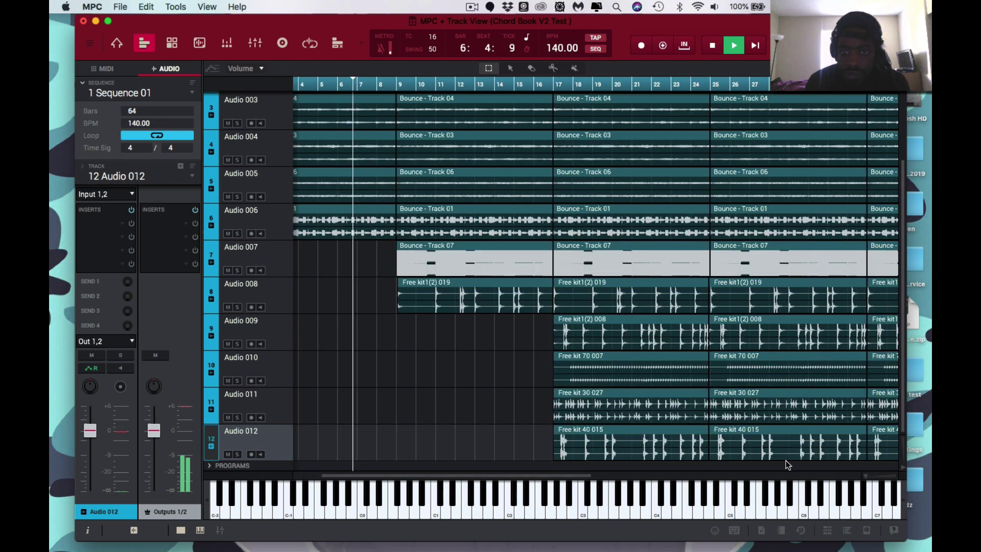
scroll(731, 424, "right", 6)
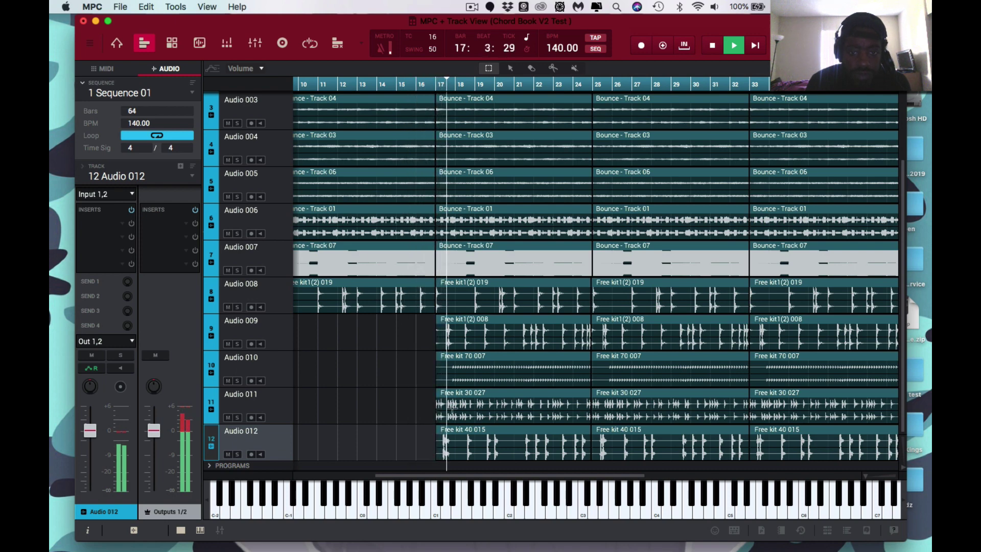
scroll(490, 401, "right", 5)
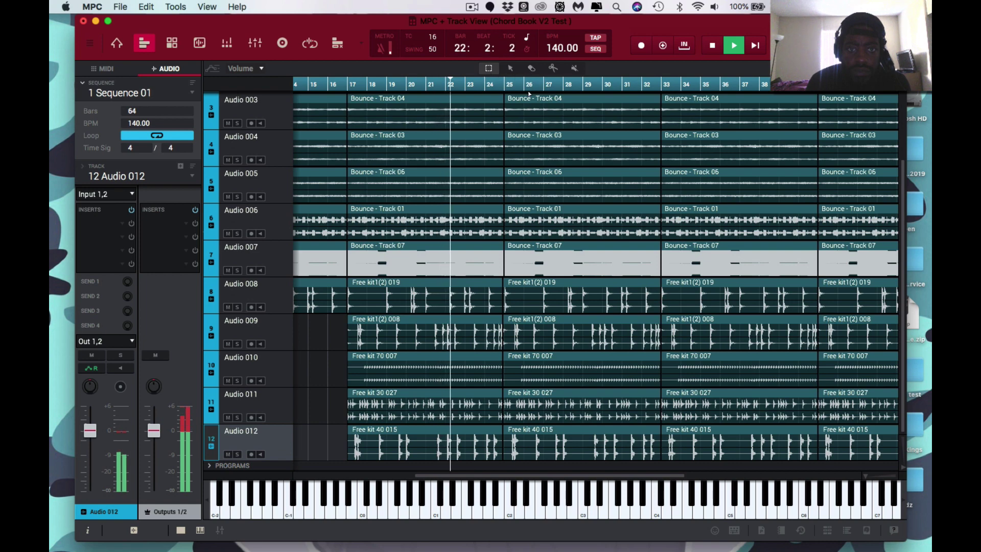
scroll(521, 174, "right", 5)
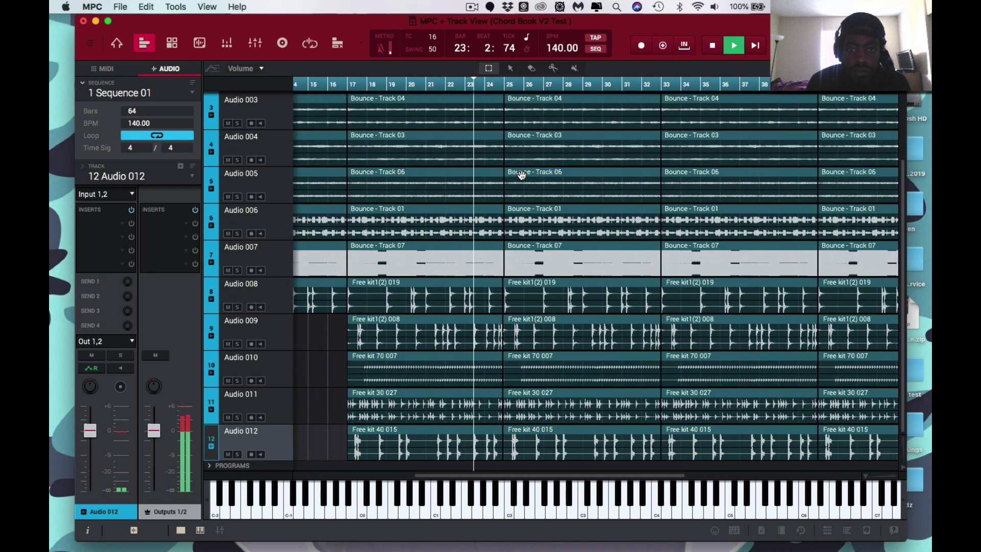
scroll(522, 172, "left", 3)
scroll(516, 174, "right", 2)
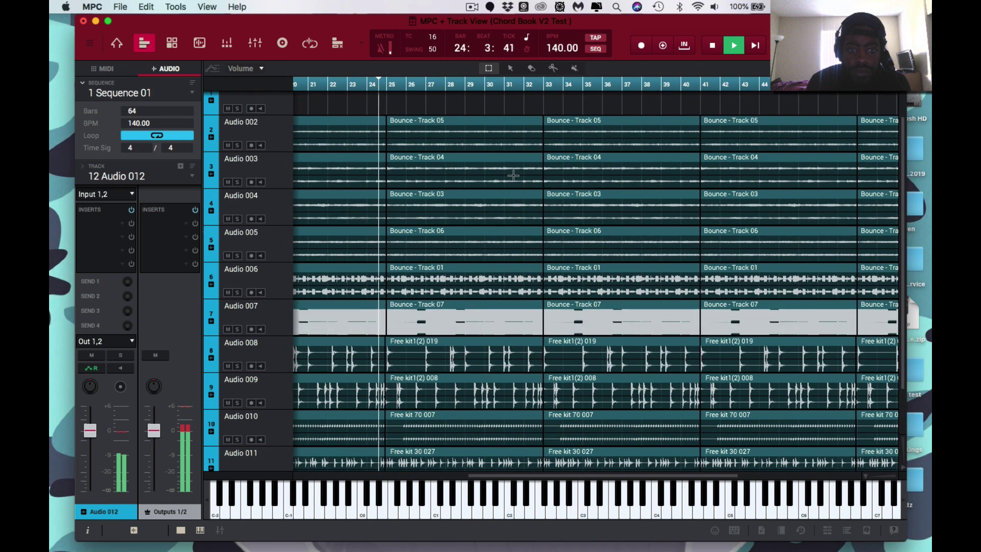
scroll(513, 175, "left", 2)
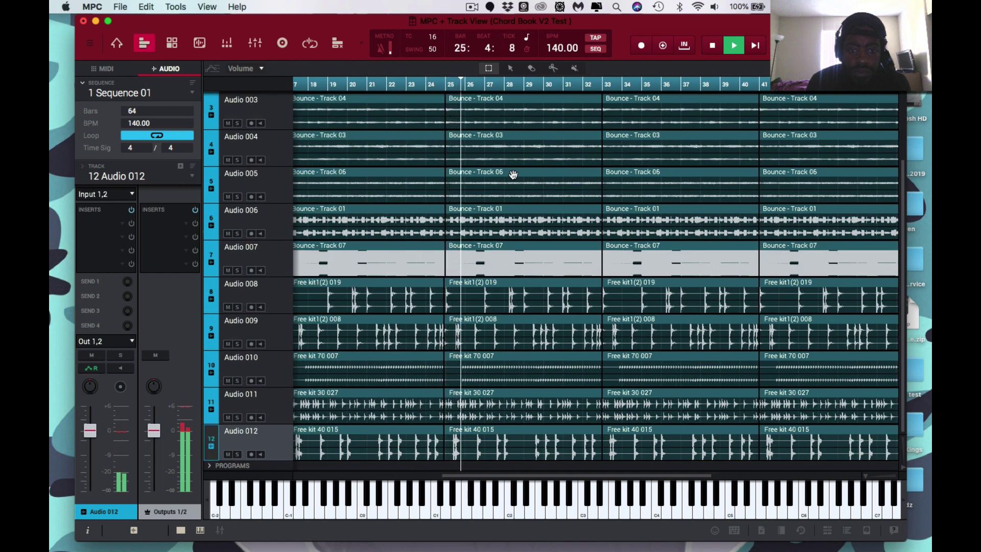
scroll(513, 175, "left", 8)
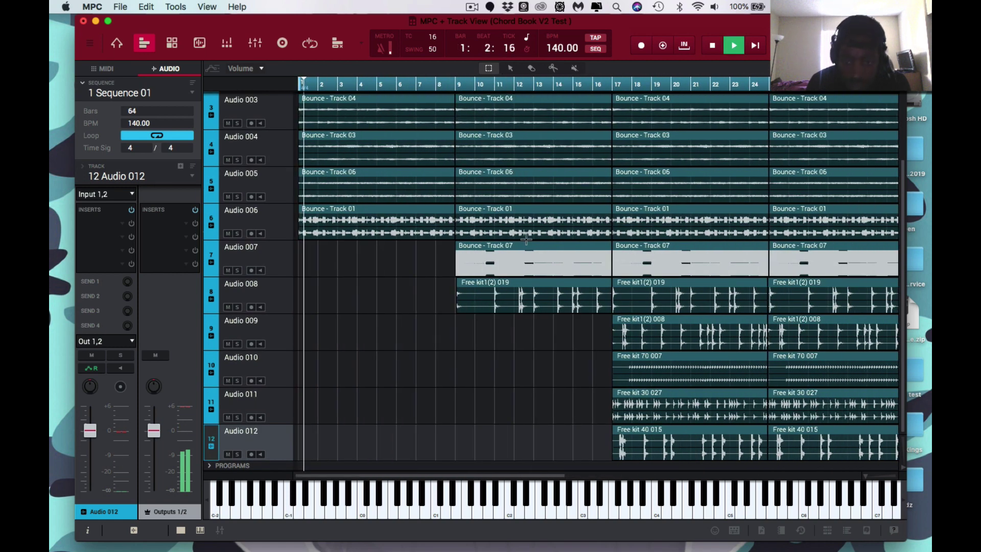
Step: Erase the Bounce - Track 01 region from Audio 006 at bars 25–32
scroll(532, 246, "right", 3)
scroll(532, 246, "up", 1)
scroll(531, 246, "right", 10)
scroll(532, 245, "down", 1)
key("e")
left_click(475, 224)
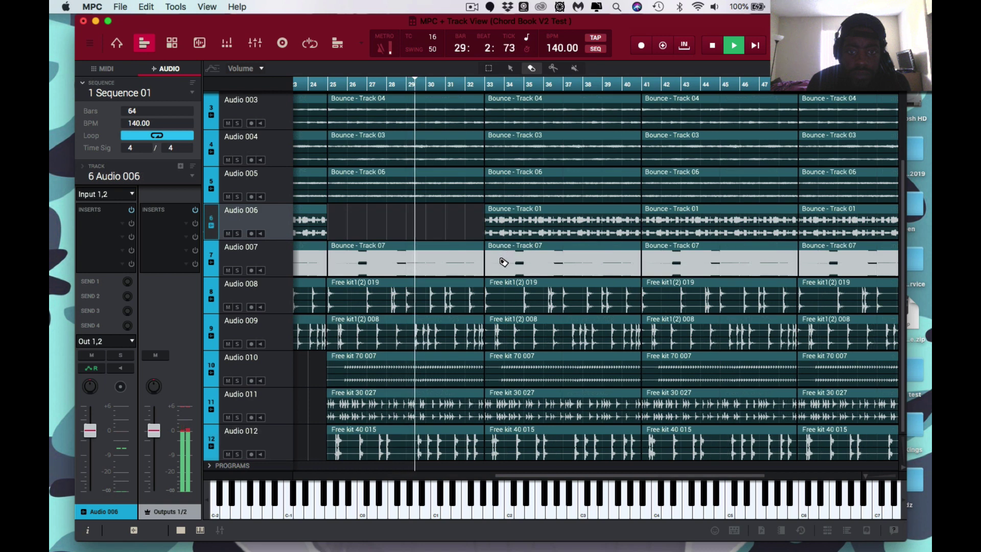
Step: Erase the regions at bars 33–40 from Audio 007, Audio 003 and Audio 011
left_click(504, 269)
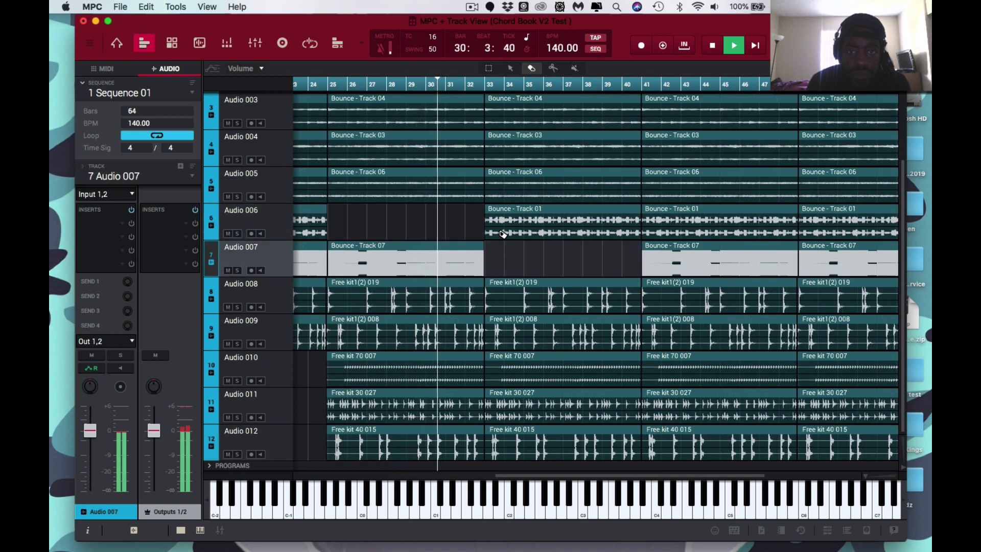
left_click(505, 137)
left_click(502, 408)
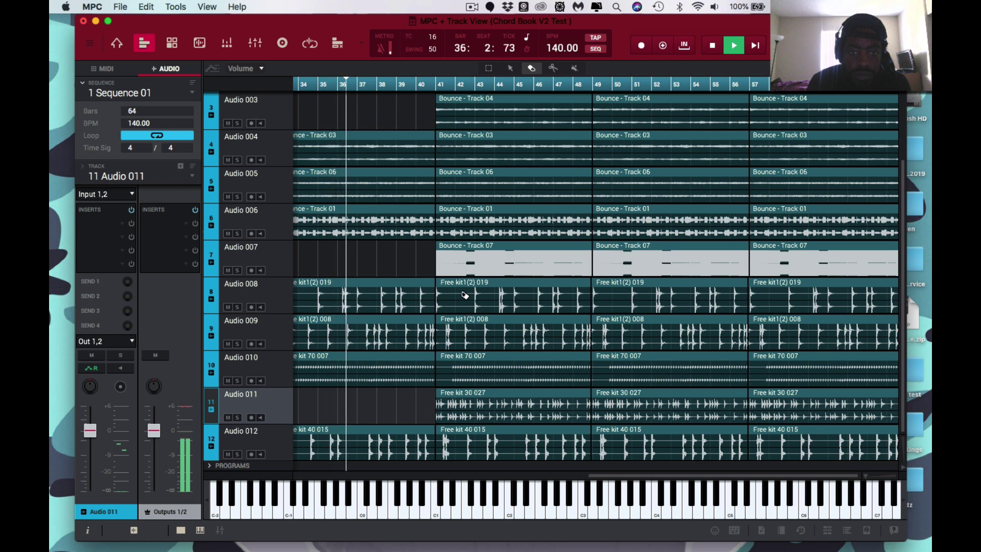
Step: Erase the regions at bars 41–48 from Audio 006, Audio 004, Audio 011 and Audio 012
left_click(471, 225)
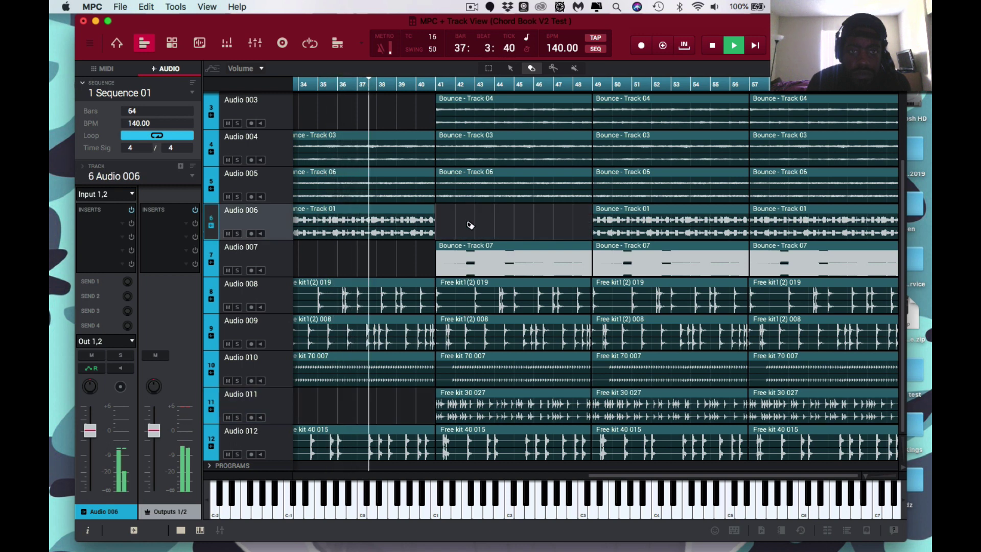
left_click(470, 159)
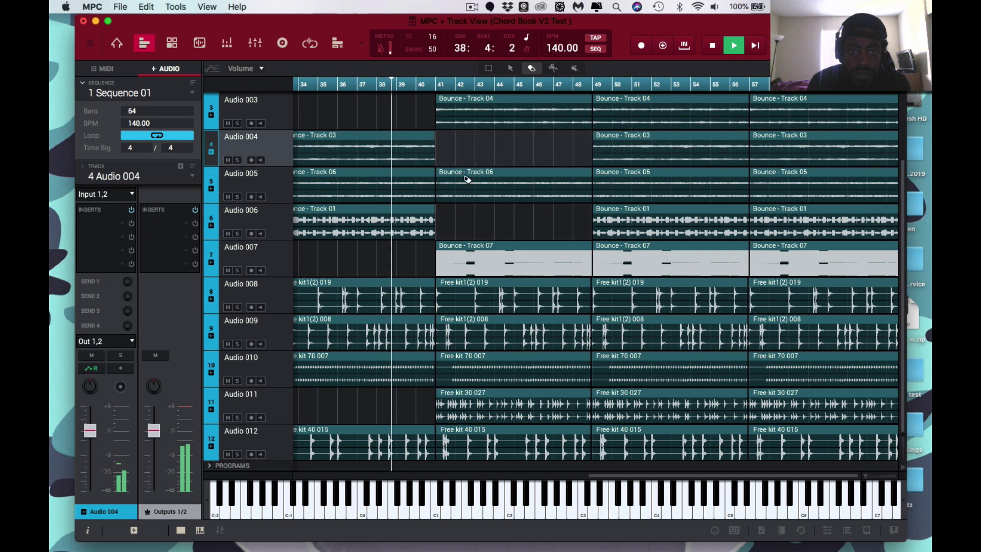
left_click(471, 405)
left_click(474, 440)
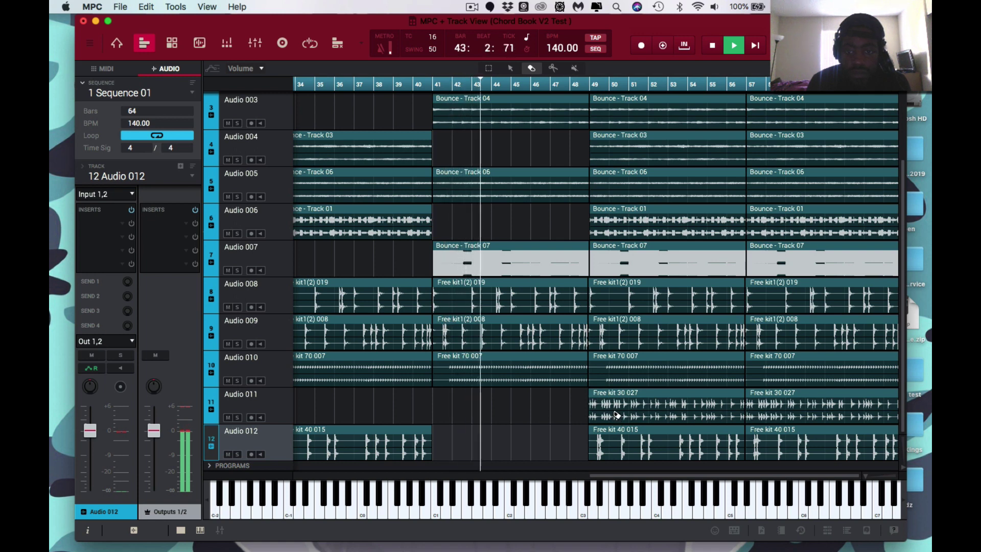
Step: Erase the regions at bars 49–56 from Audio 012, Audio 008, Audio 007 and Audio 006
left_click(613, 443)
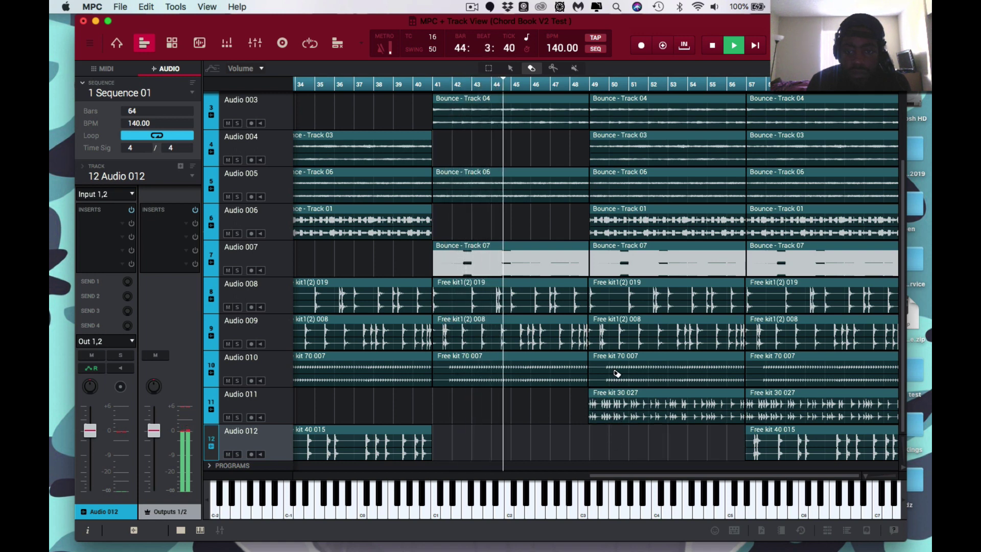
left_click(617, 301)
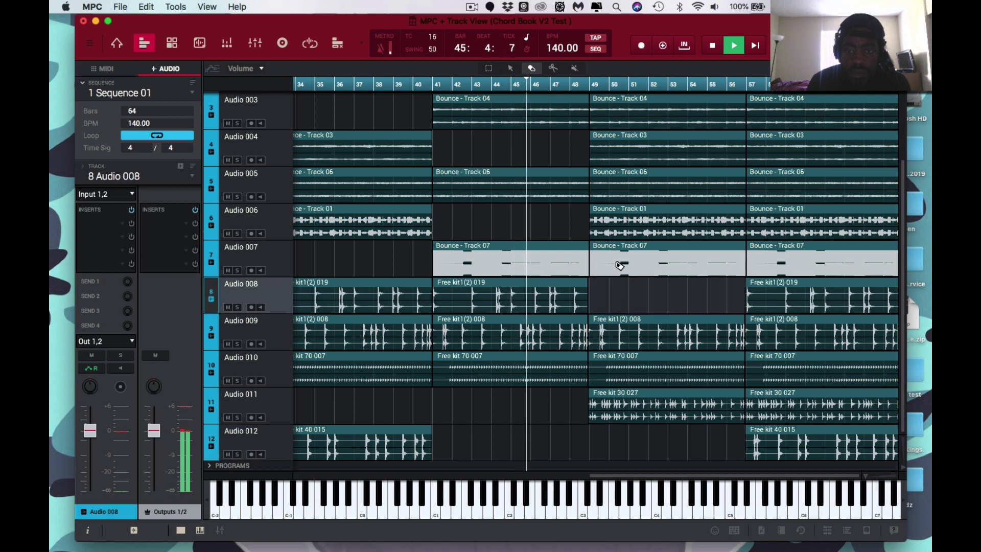
left_click(619, 267)
left_click(619, 231)
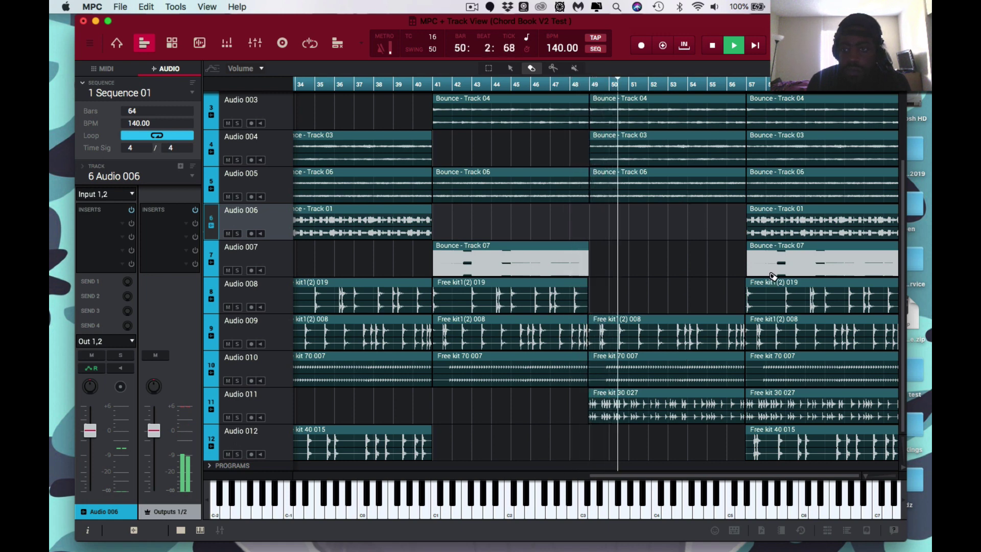
Step: Erase the regions at bars 57–64 from Audio 003, Audio 006 and Audio 010
left_click(772, 124)
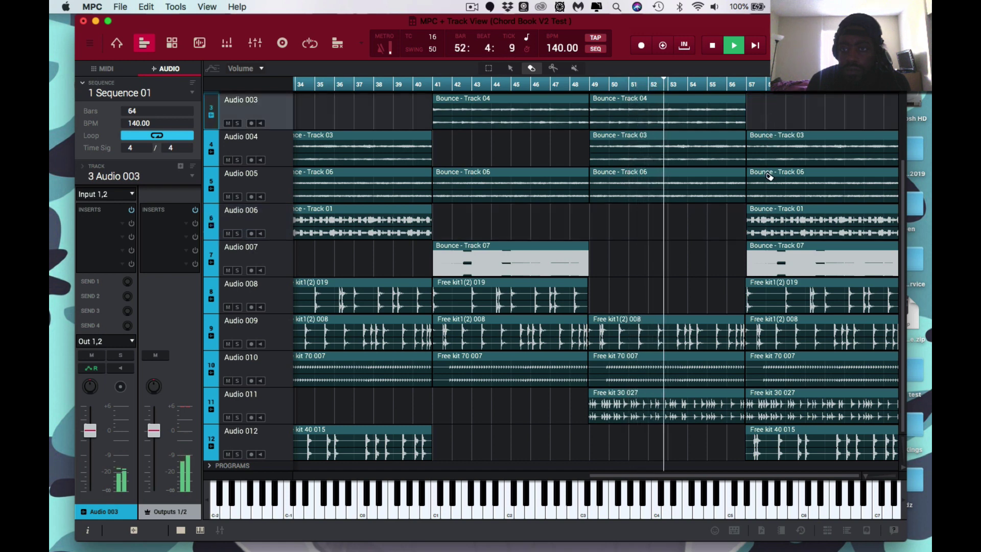
left_click(772, 231)
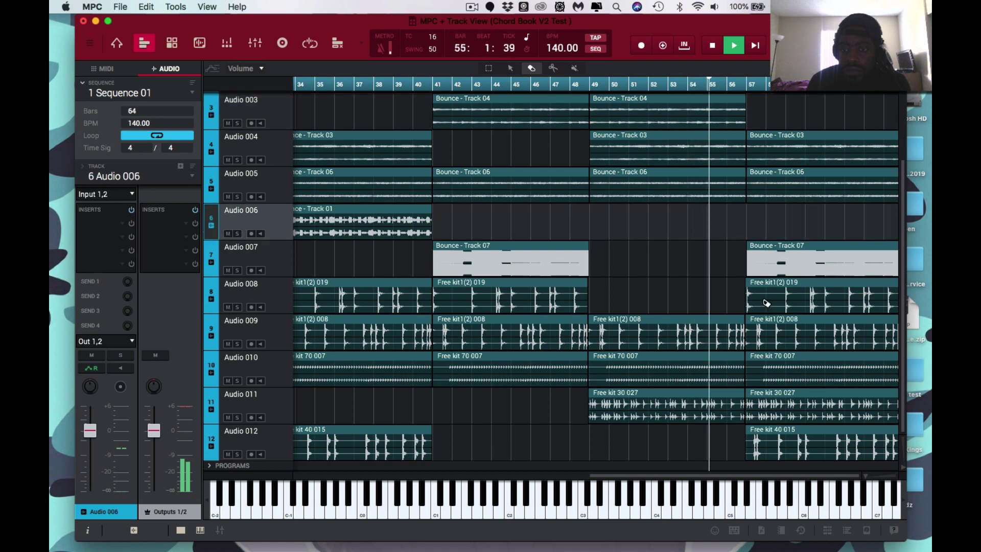
left_click(765, 377)
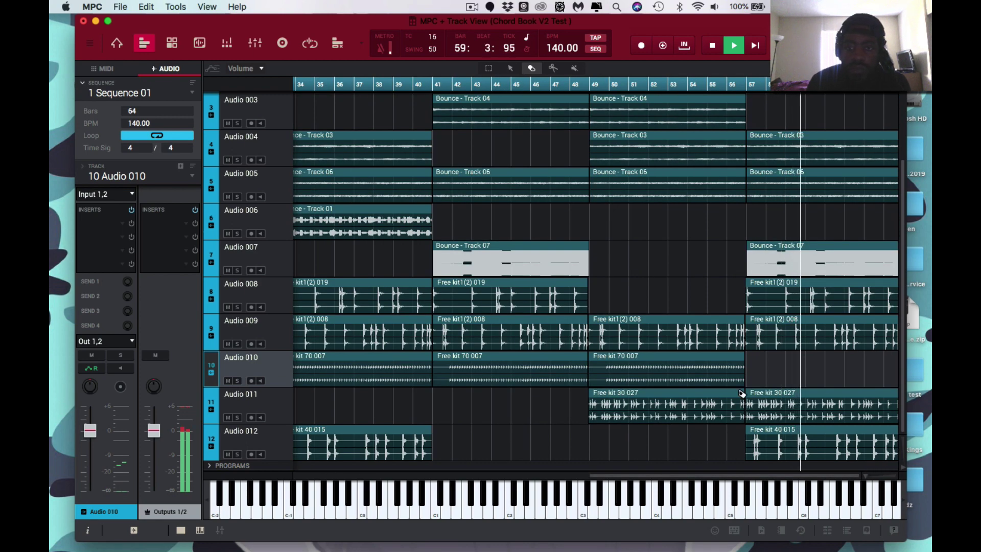
Step: Review the finished arrangement across all audio tracks from bar 1 to bar 64
scroll(767, 409, "left", 15)
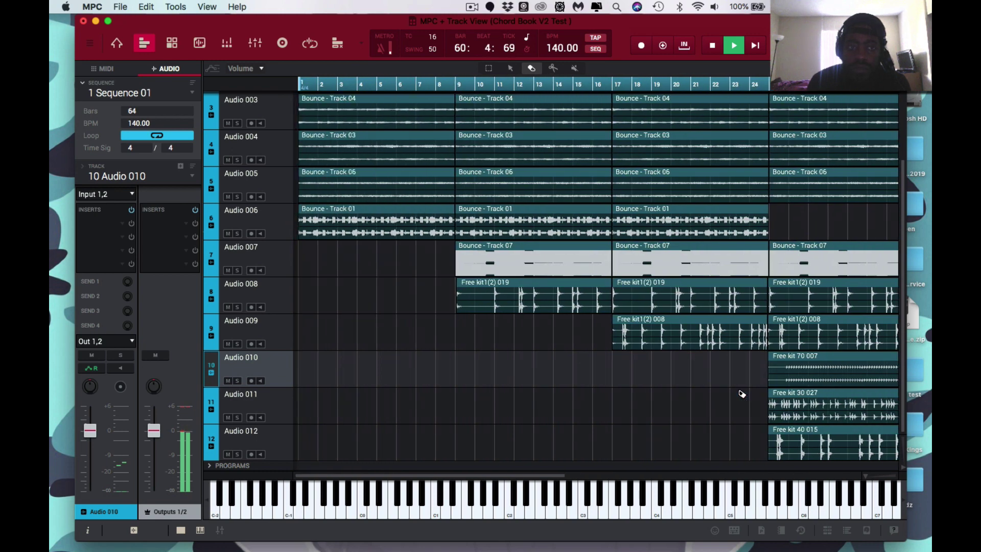
scroll(742, 394, "up", 5)
scroll(742, 394, "right", 2)
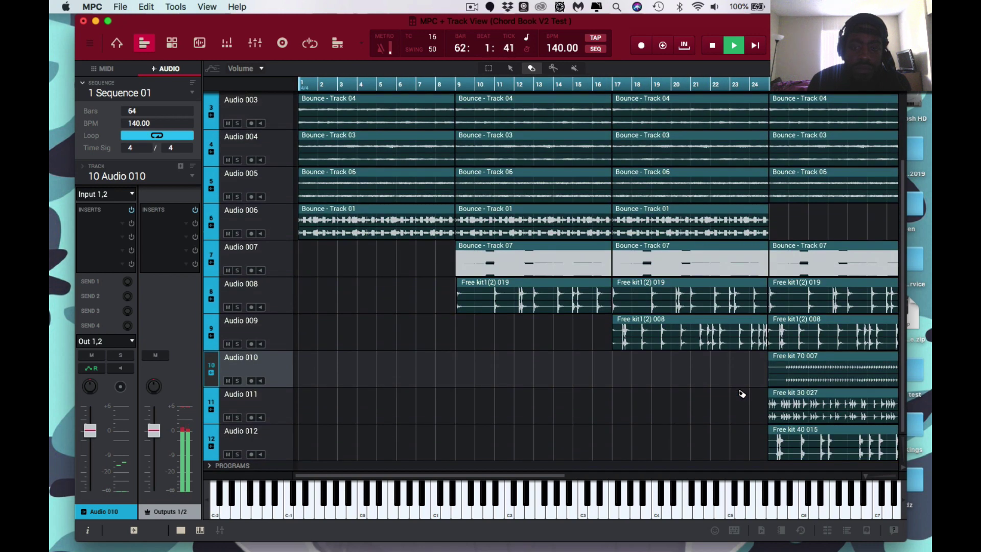
scroll(742, 393, "right", 15)
scroll(743, 393, "right", 3)
scroll(742, 393, "up", 1)
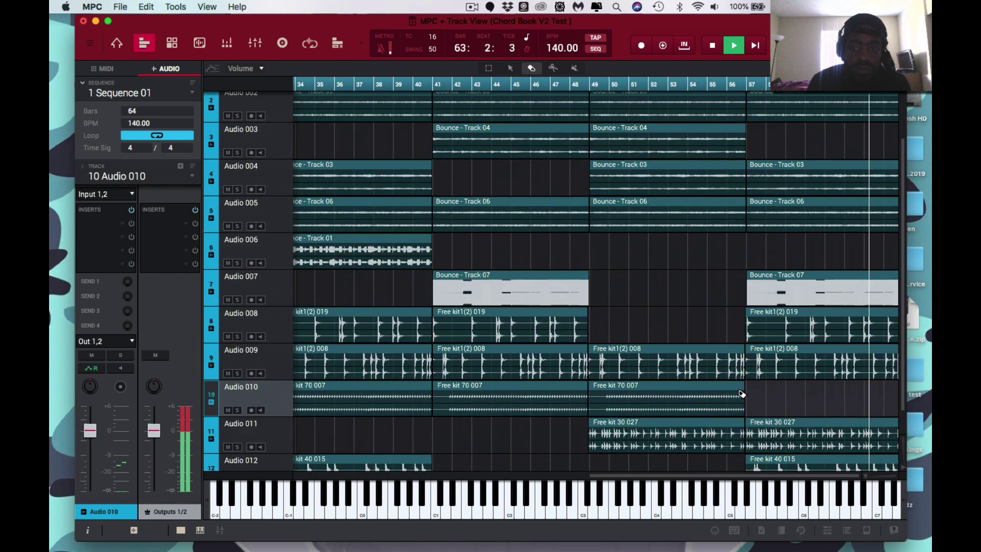
scroll(742, 394, "down", 1)
scroll(742, 394, "left", 15)
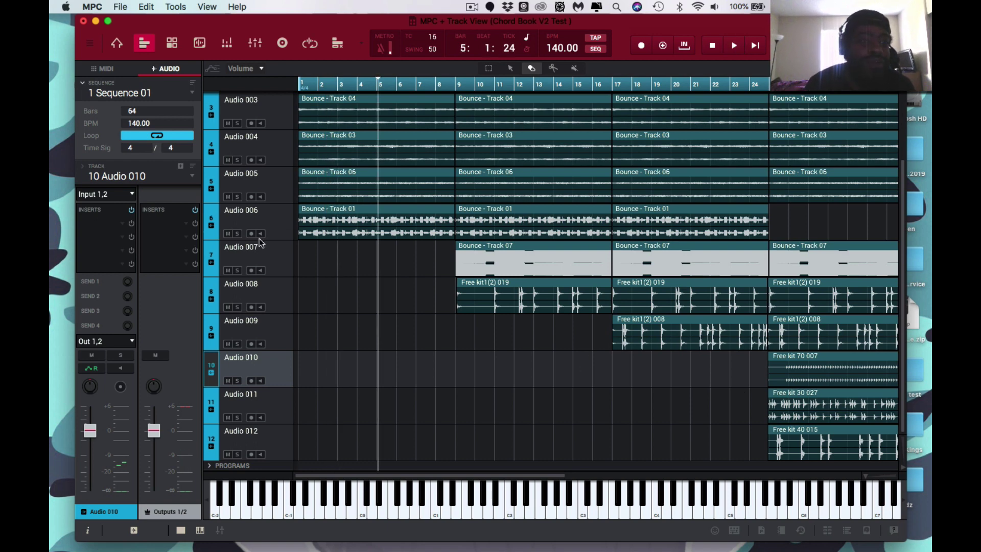
scroll(269, 120, "up", 3)
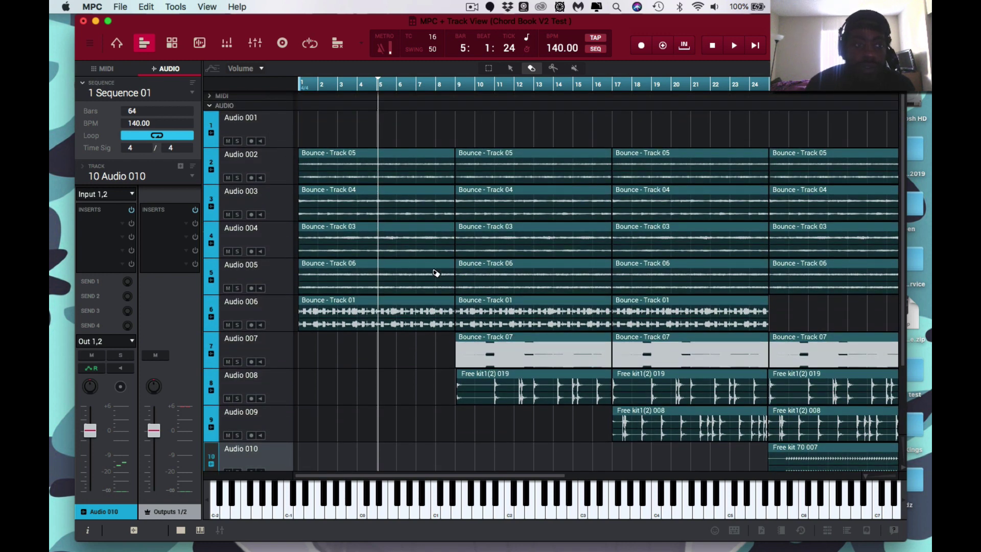
Step: Select the Audio 002 track, play the song from the start and examine the arrangement of all audio tracks during playback
left_click(284, 176)
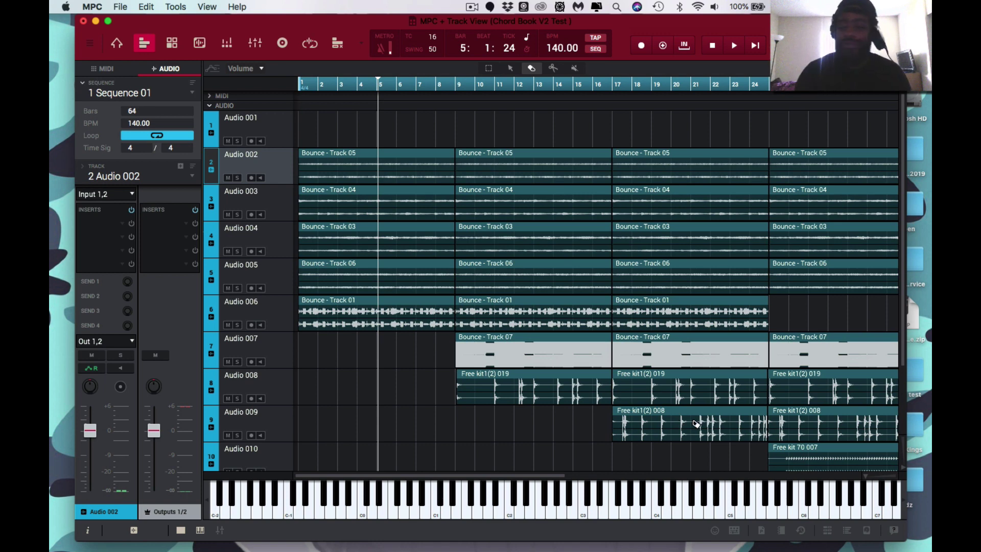
key("space")
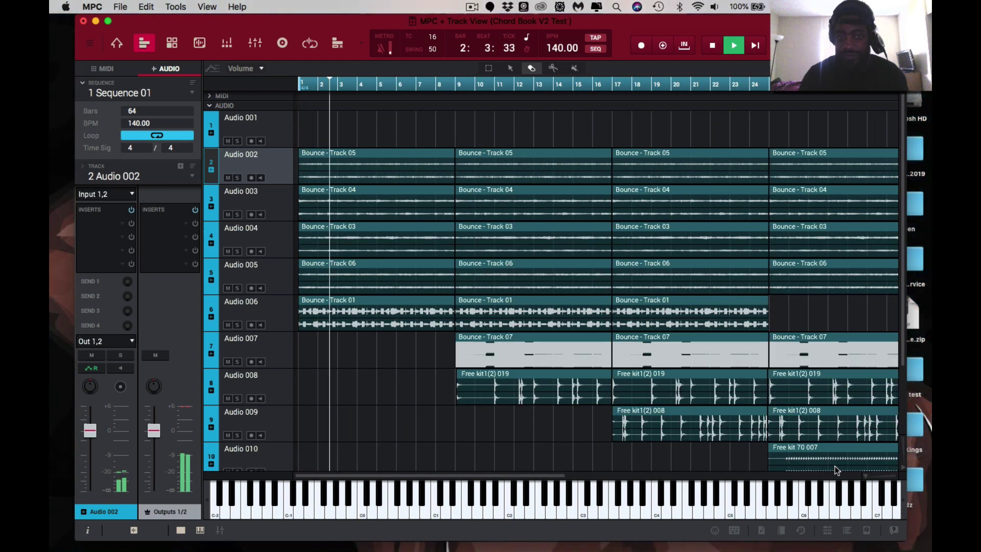
scroll(787, 434, "down", 3)
scroll(787, 433, "right", 10)
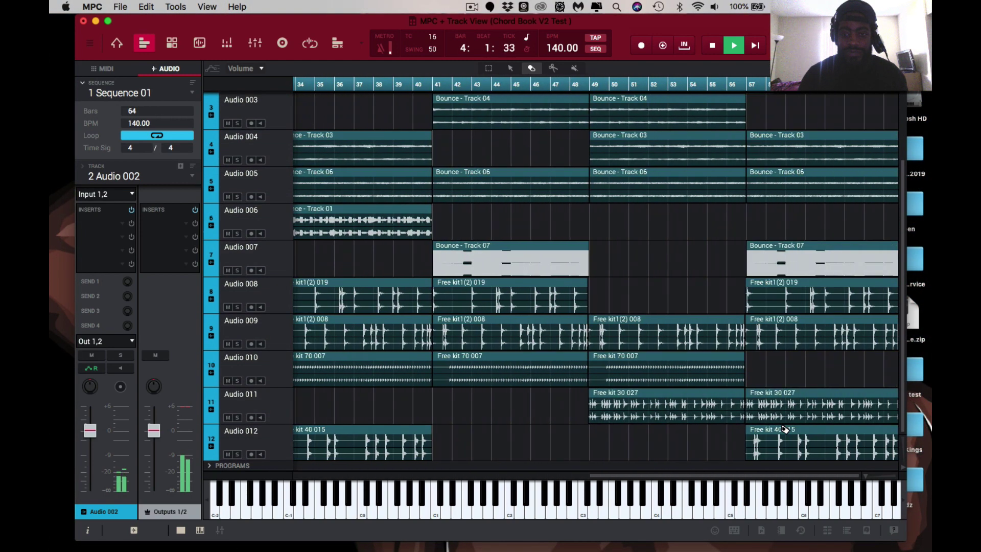
scroll(785, 429, "left", 10)
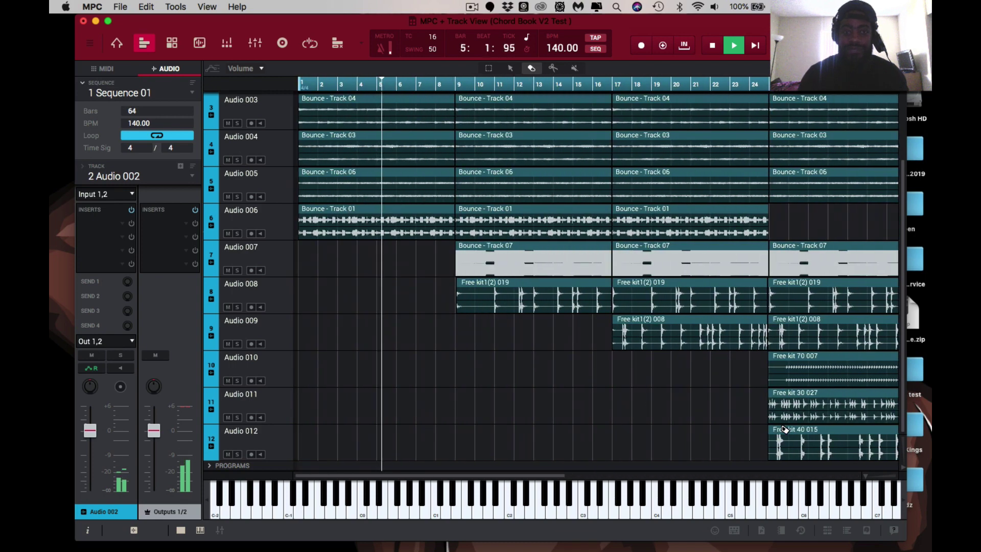
scroll(736, 394, "up", 2)
scroll(736, 395, "down", 2)
scroll(736, 394, "right", 2)
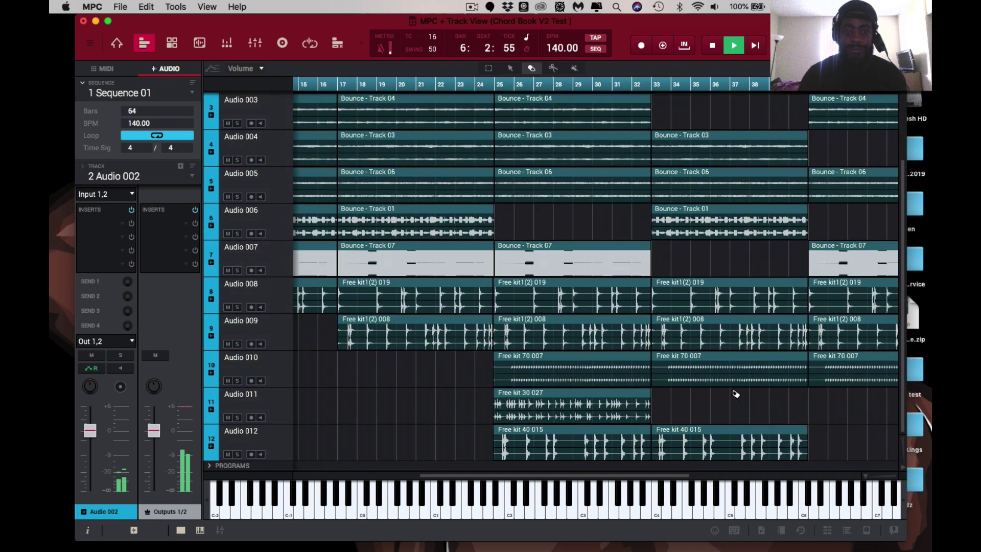
scroll(736, 394, "up", 3)
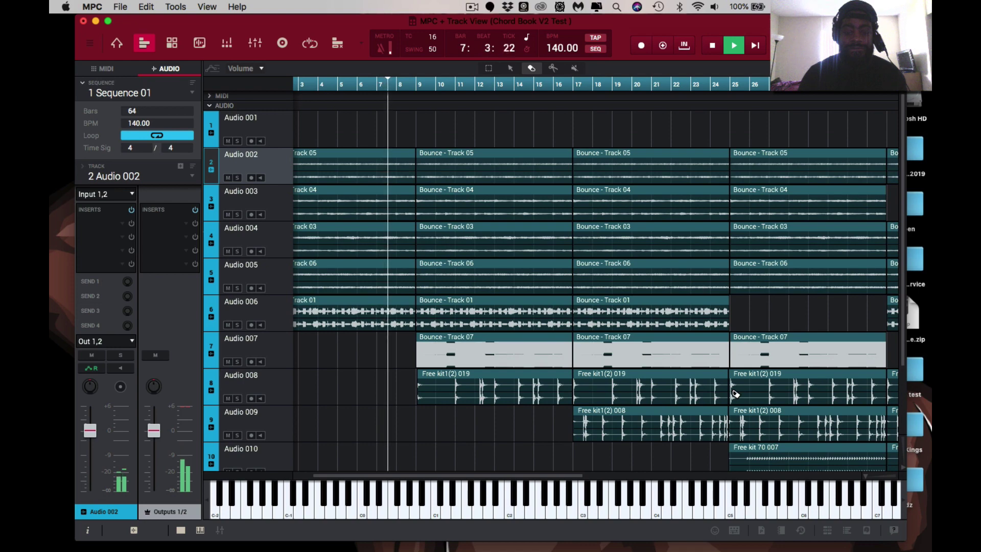
scroll(736, 394, "right", 4)
scroll(736, 394, "left", 3)
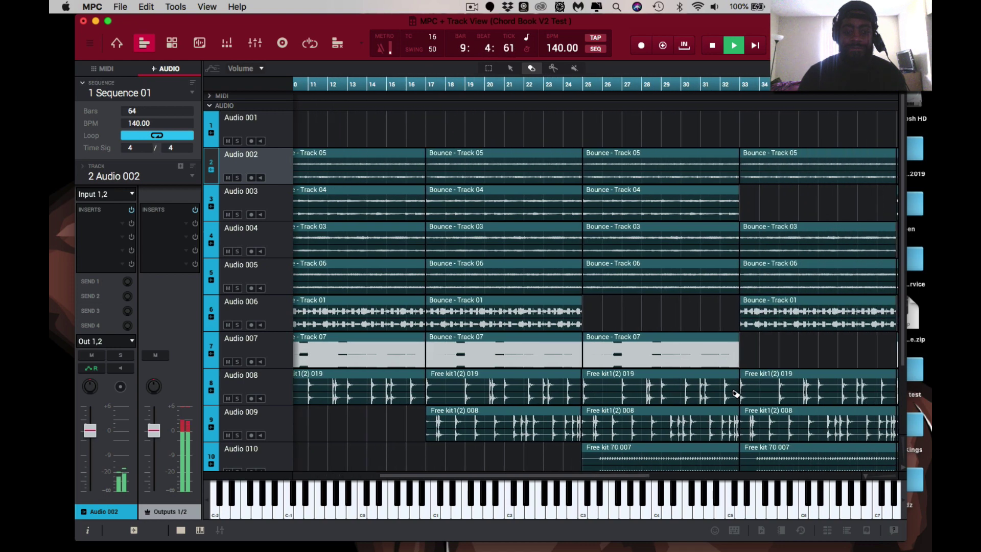
scroll(736, 394, "down", 2)
scroll(736, 394, "right", 3)
scroll(736, 394, "up", 2)
scroll(736, 394, "left", 4)
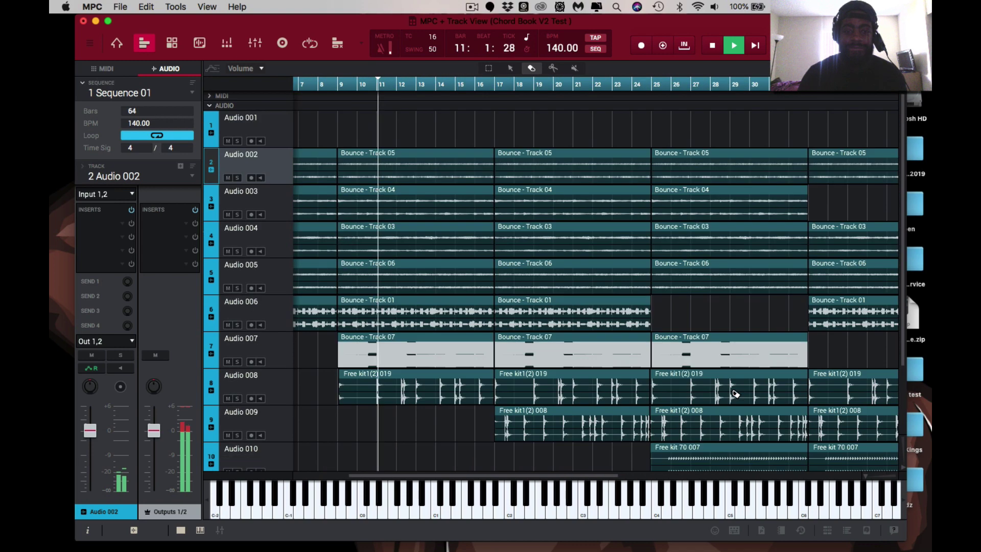
scroll(736, 394, "down", 2)
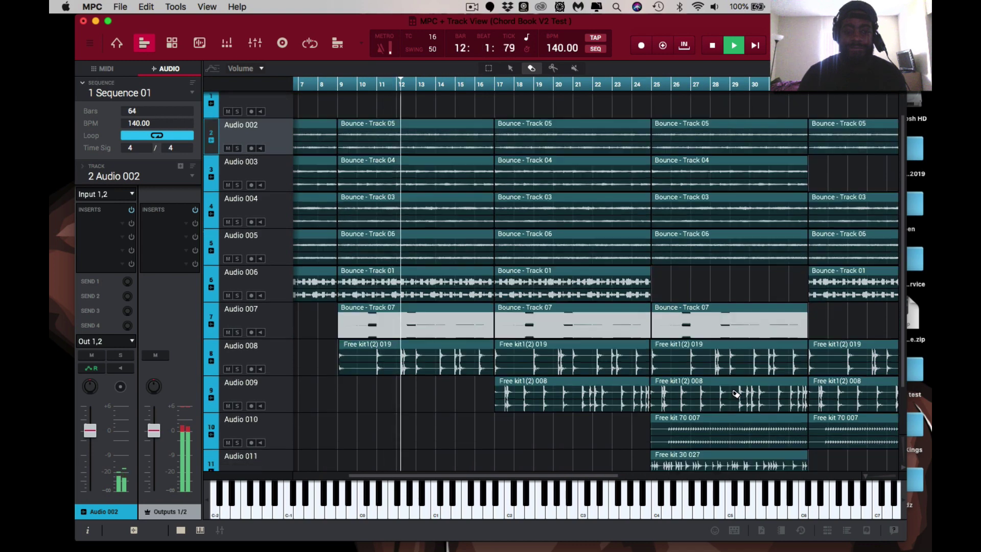
scroll(736, 394, "up", 2)
scroll(736, 394, "right", 3)
scroll(736, 394, "left", 5)
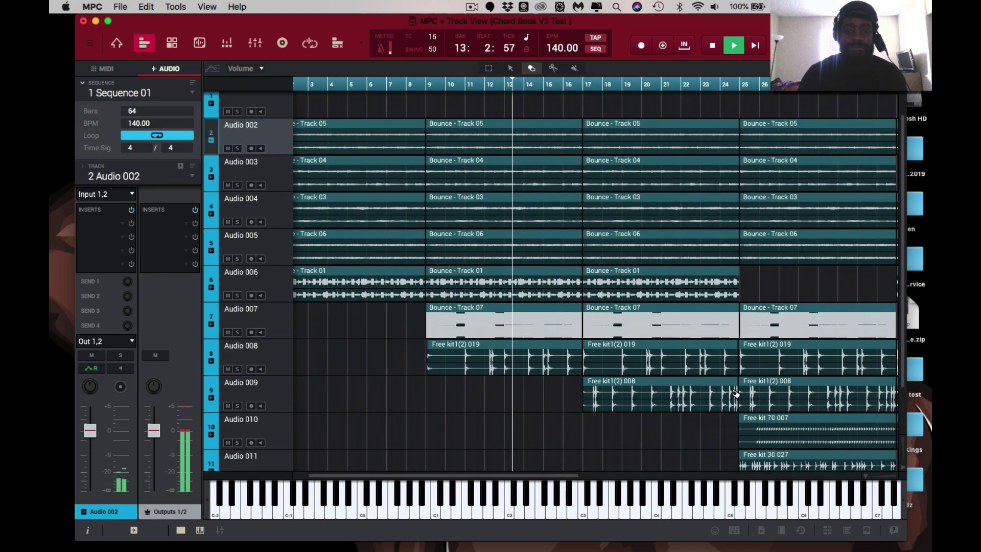
scroll(736, 394, "right", 1)
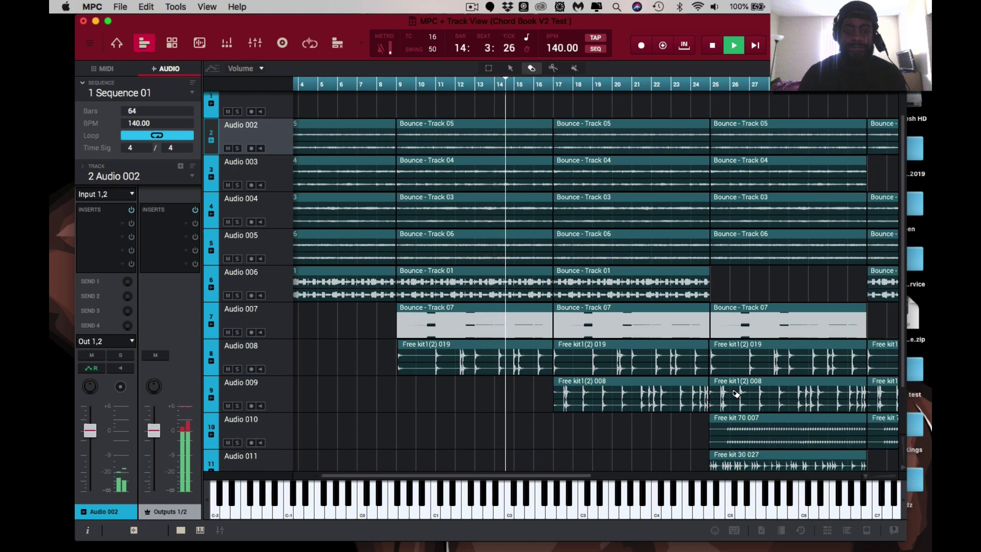
scroll(736, 394, "right", 6)
scroll(736, 394, "left", 1)
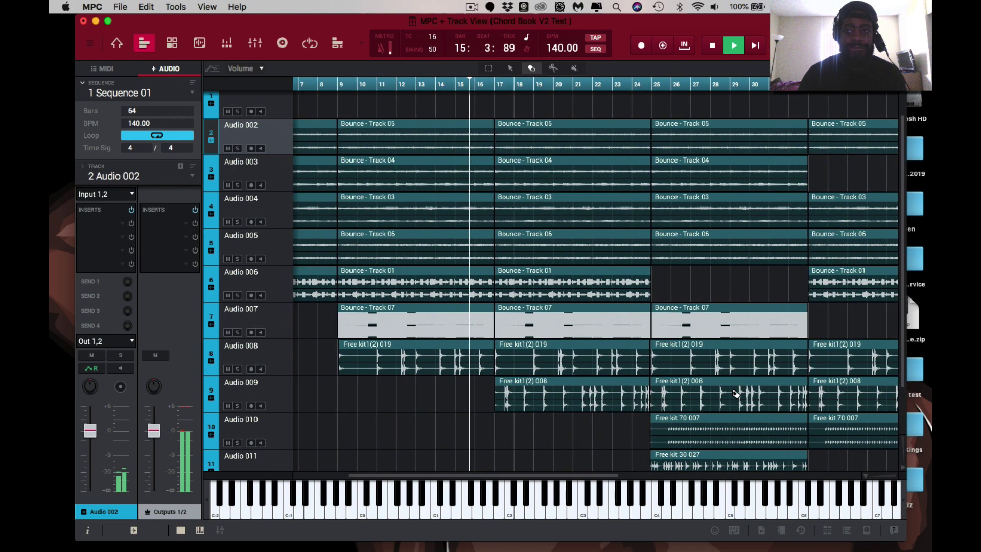
scroll(736, 395, "left", 2)
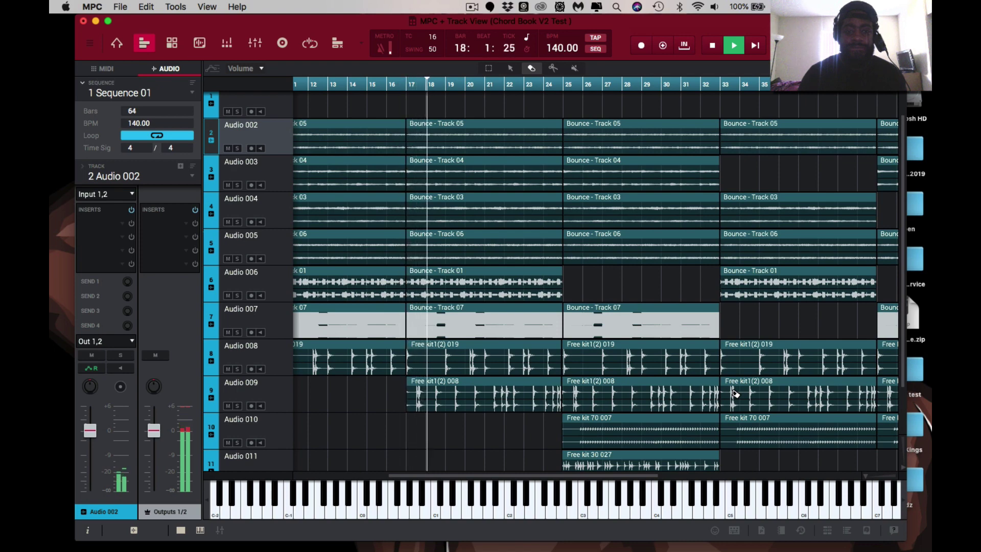
scroll(735, 394, "right", 2)
scroll(735, 393, "down", 2)
scroll(734, 393, "right", 2)
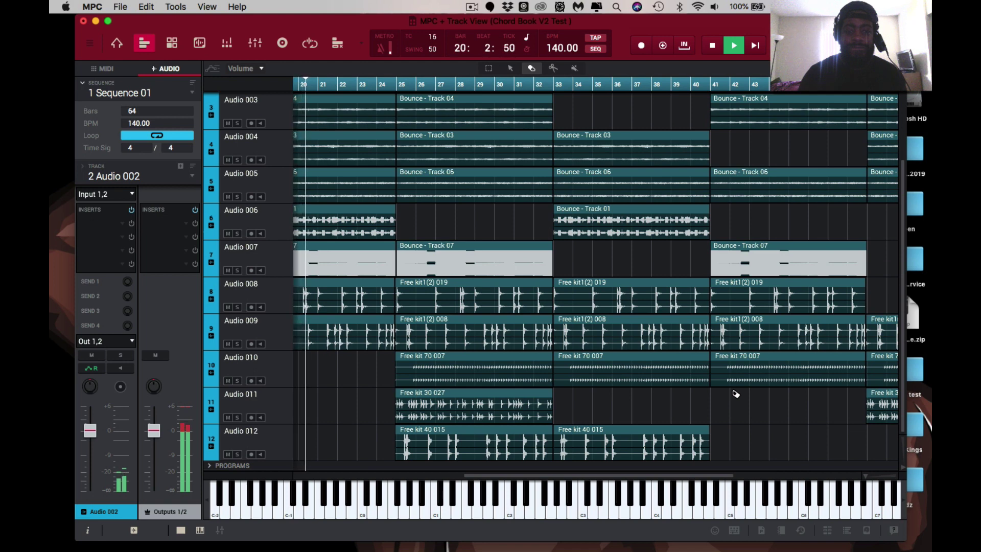
scroll(736, 393, "left", 4)
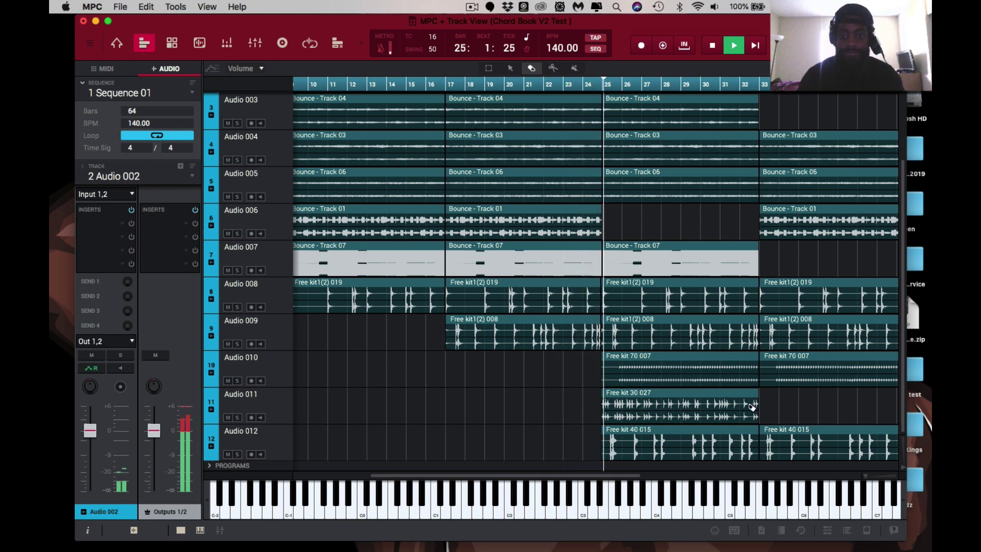
scroll(744, 402, "right", 5)
scroll(751, 407, "up", 2)
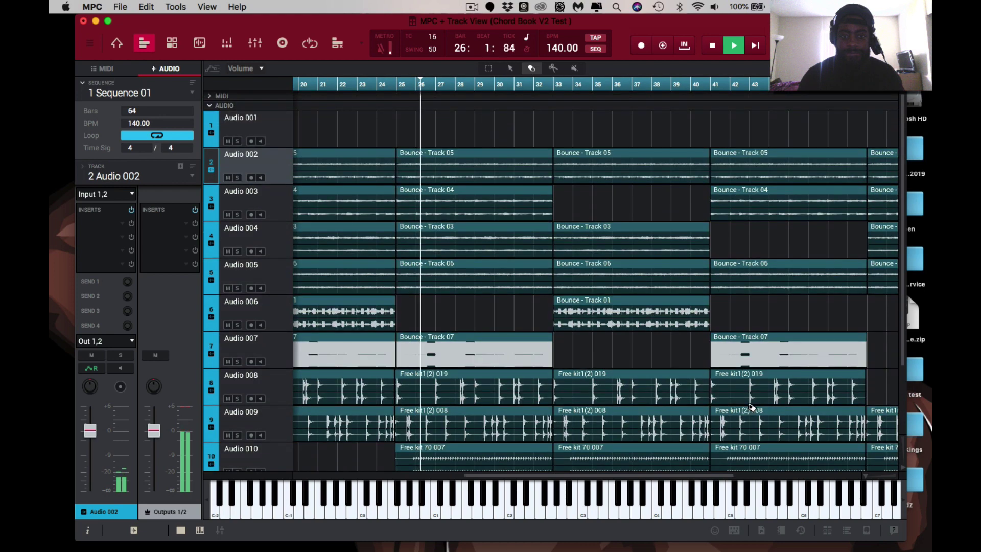
scroll(751, 408, "down", 2)
scroll(751, 408, "right", 2)
scroll(751, 408, "left", 3)
scroll(752, 407, "up", 2)
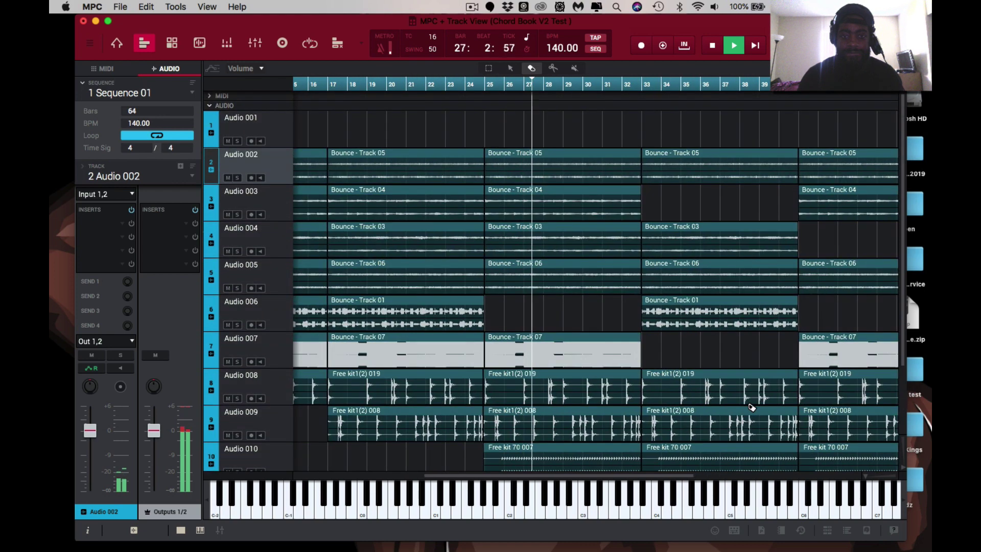
scroll(751, 407, "down", 1)
scroll(751, 408, "down", 1)
scroll(751, 407, "right", 6)
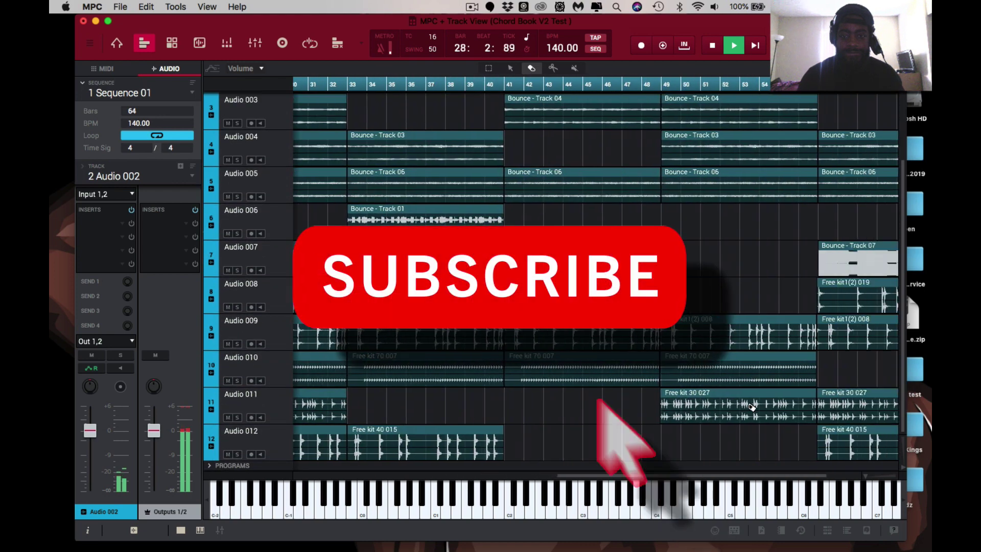
scroll(752, 407, "up", 2)
scroll(751, 407, "left", 1)
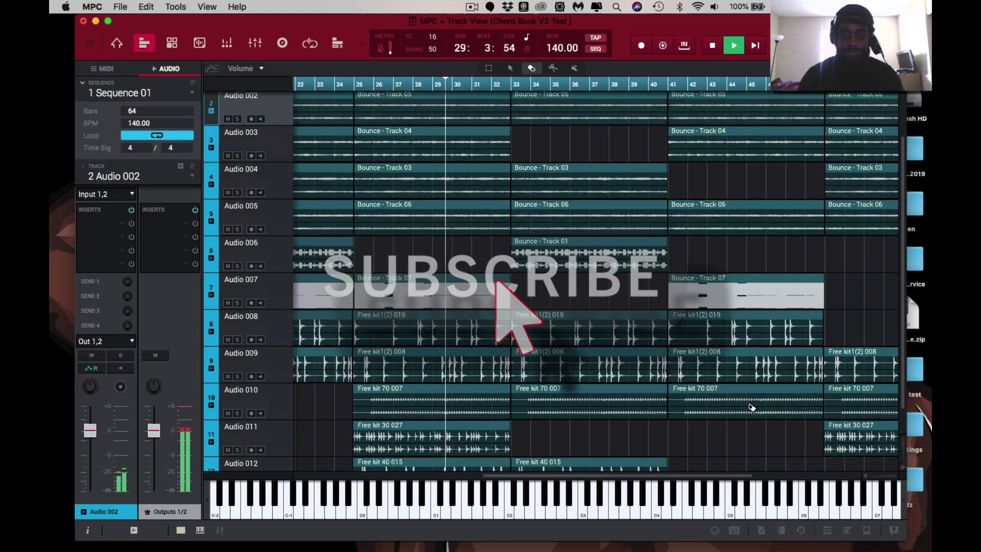
scroll(752, 407, "down", 2)
scroll(751, 407, "left", 1)
scroll(751, 408, "up", 1)
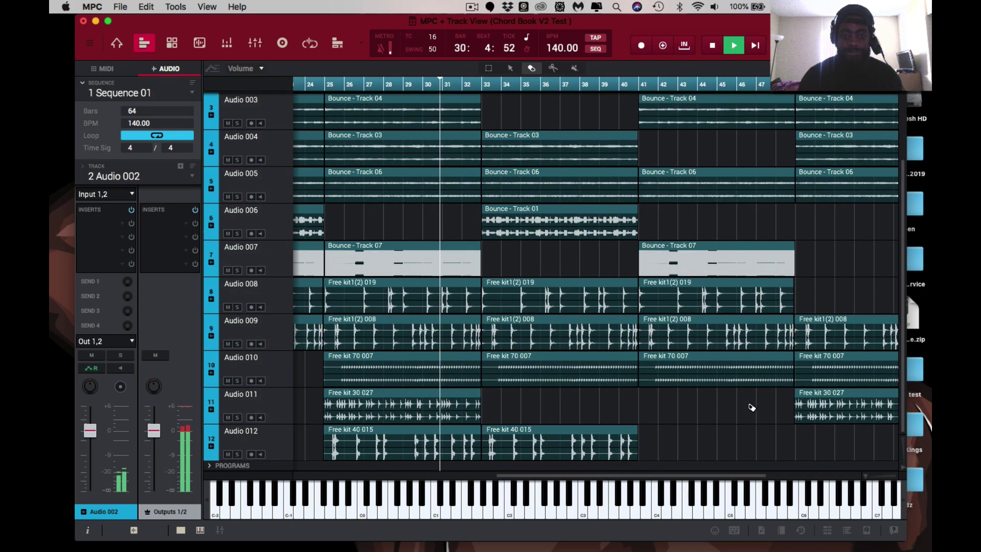
scroll(751, 407, "down", 1)
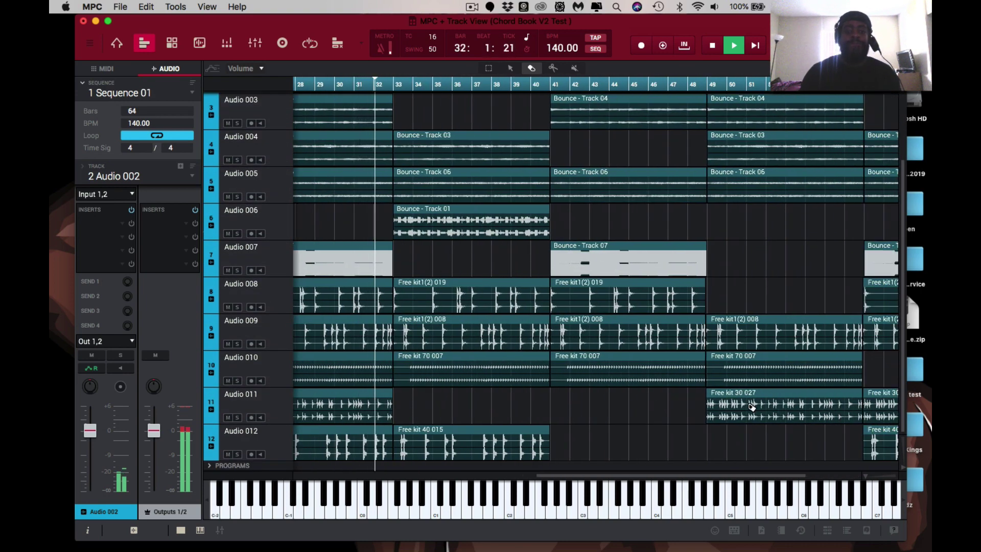
key("ctrl+Up")
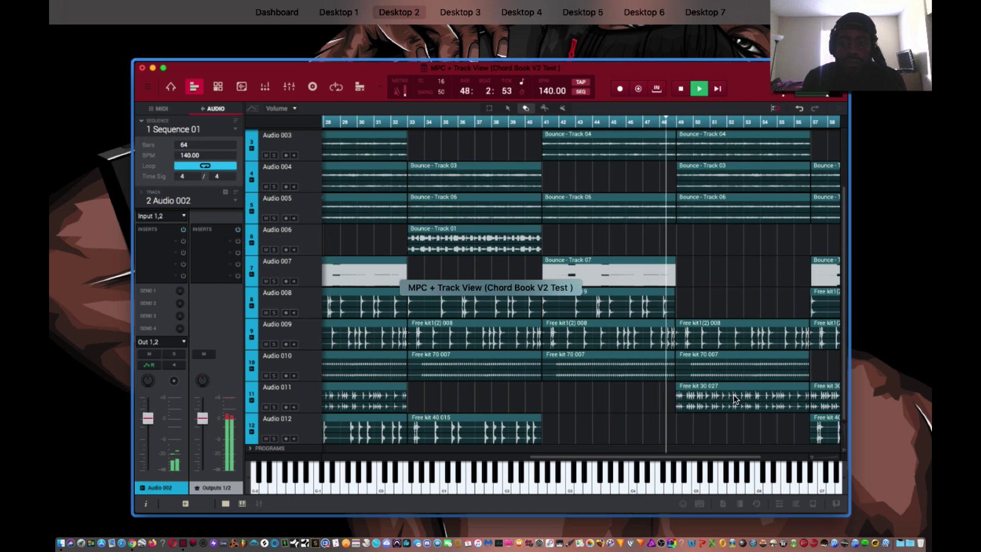
left_click(736, 398)
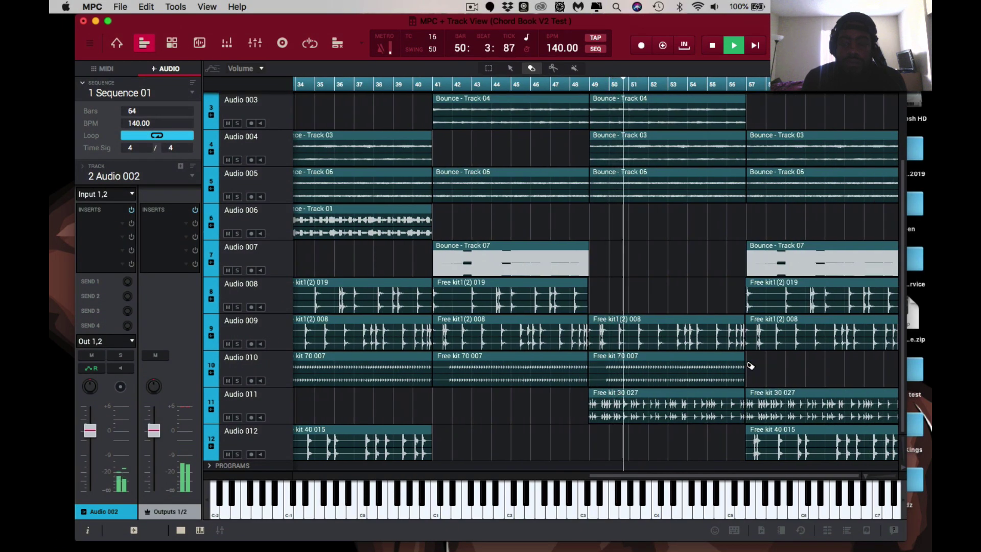
key("ctrl+Up")
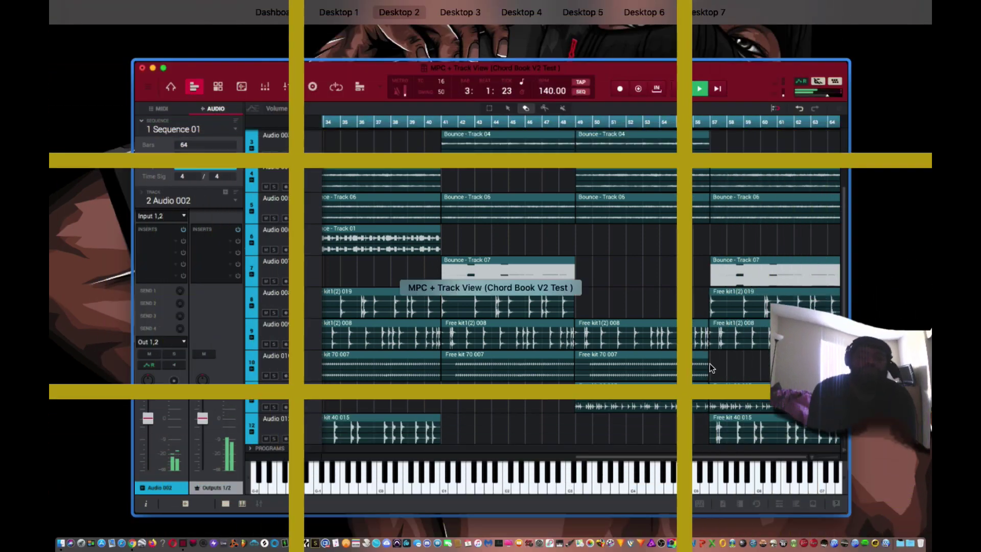
left_click(746, 360)
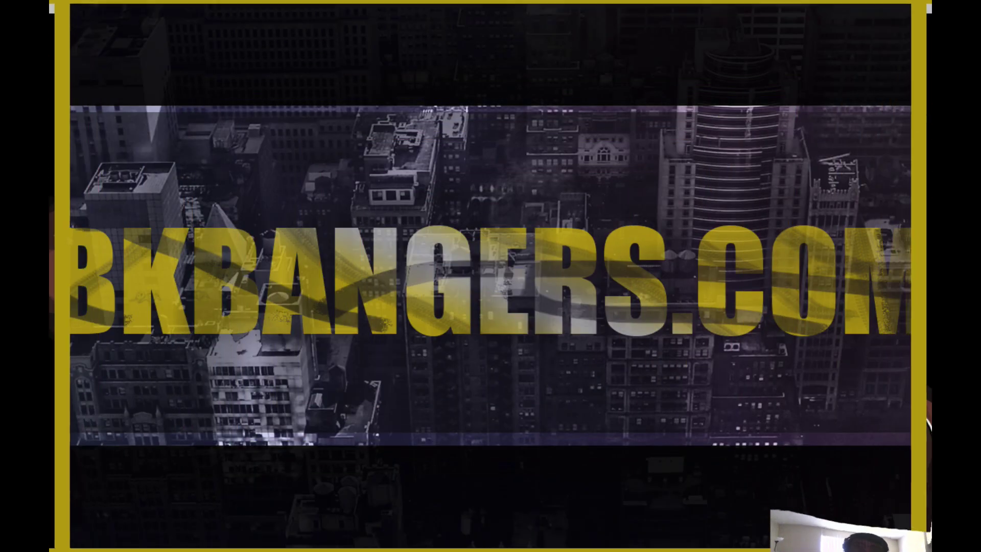